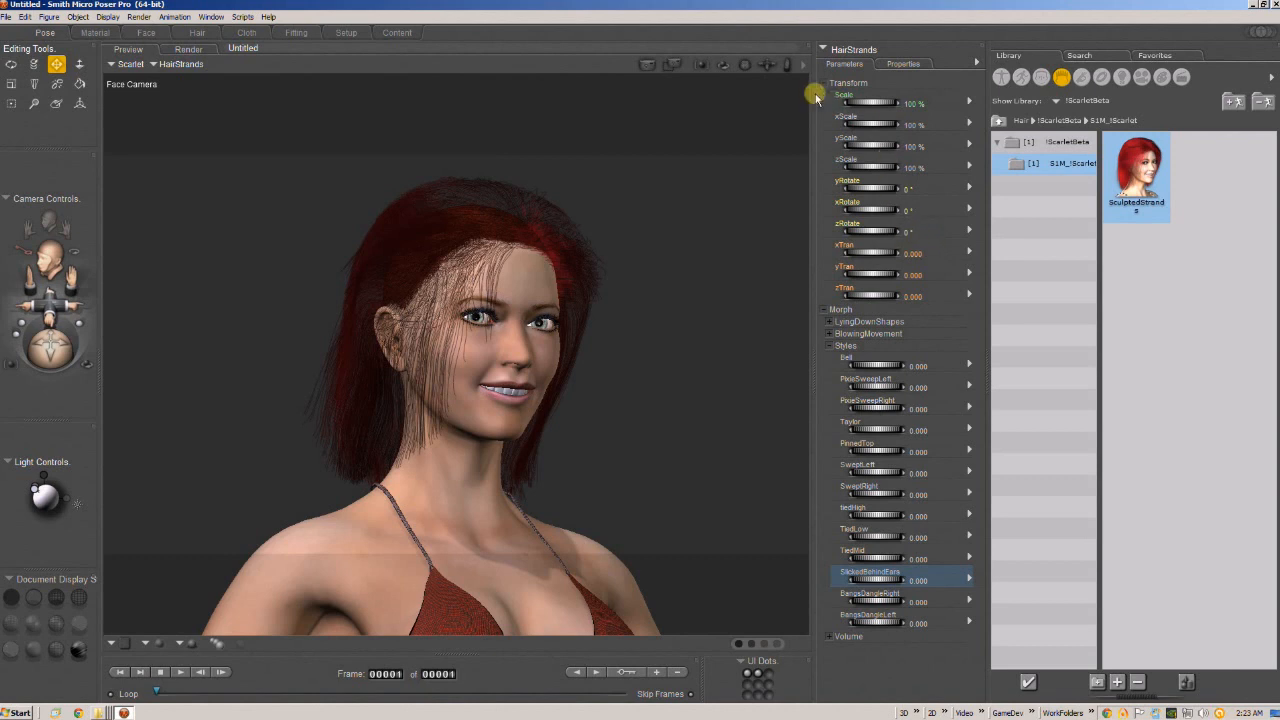
# Open the render view and show the stored renders 2015-4-19 0h36m57s and 0h50m32s.
pyautogui.moveTo(752, 66)
pyautogui.mouseDown()
pyautogui.moveTo(733, 64)
pyautogui.moveTo(787, 70)
pyautogui.moveTo(710, 58)
pyautogui.moveTo(744, 64)
pyautogui.mouseUp()
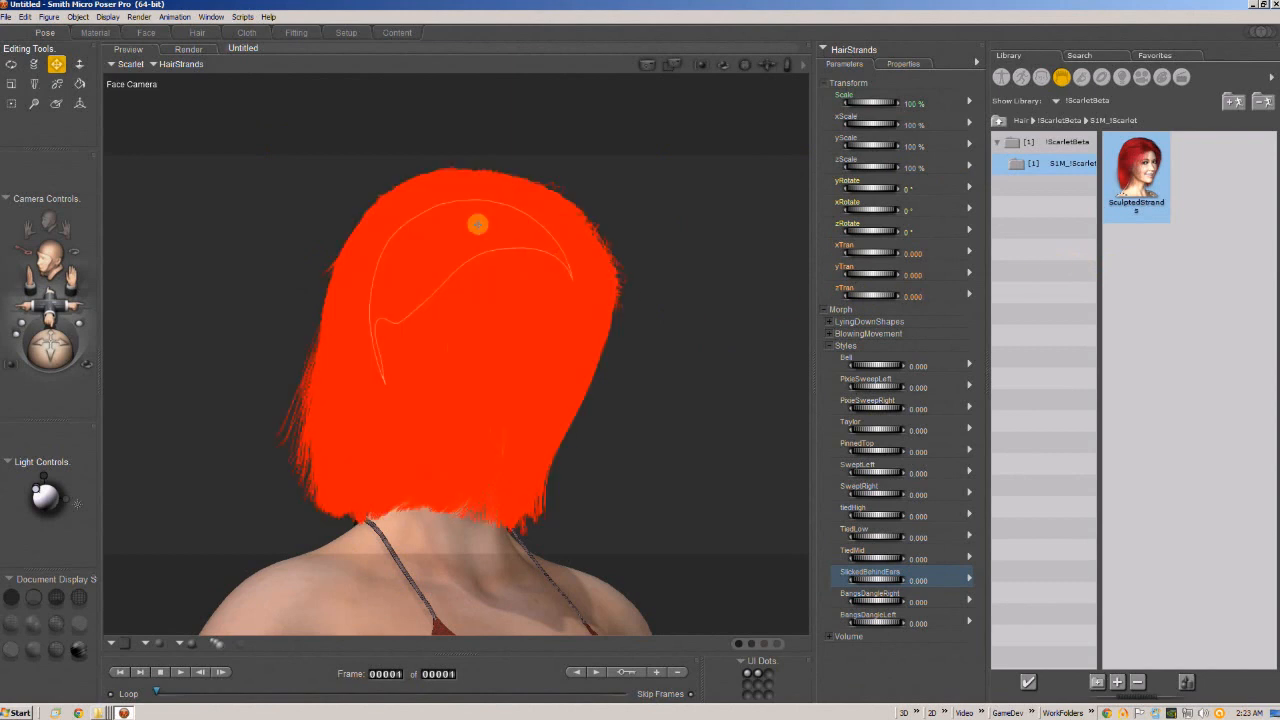
pyautogui.click(188, 50)
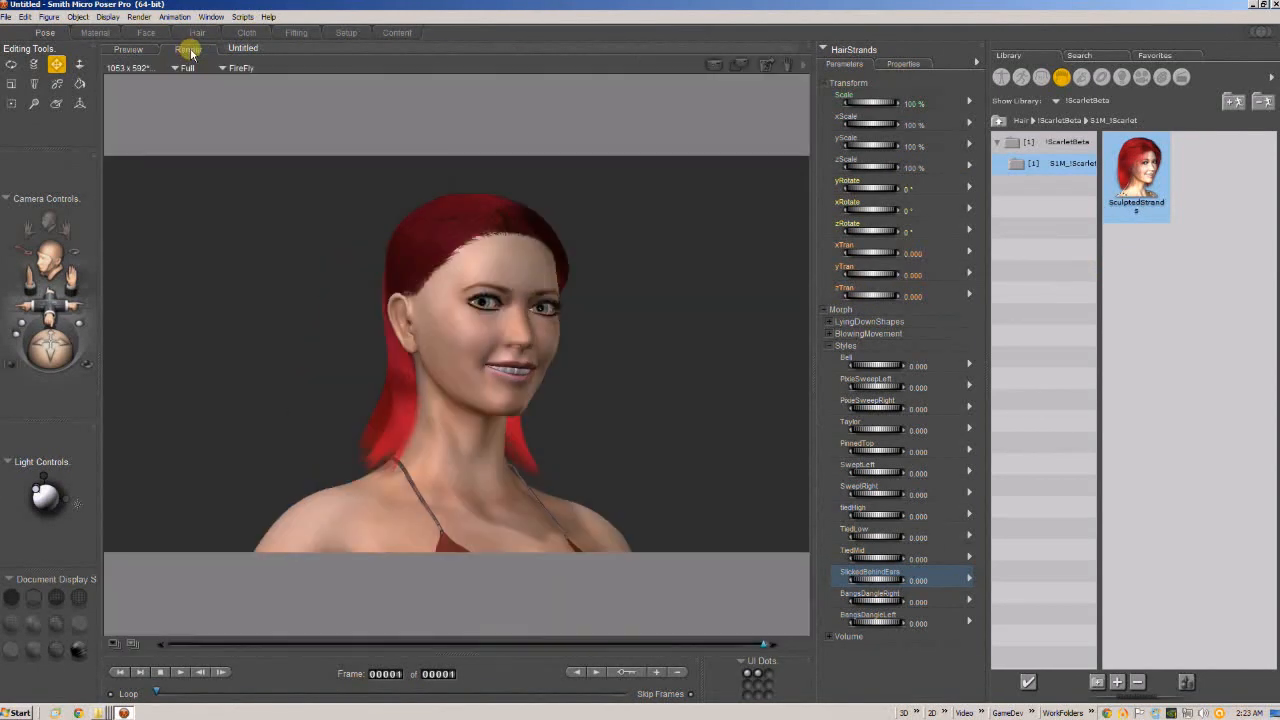
pyautogui.click(115, 640)
pyautogui.click(166, 437)
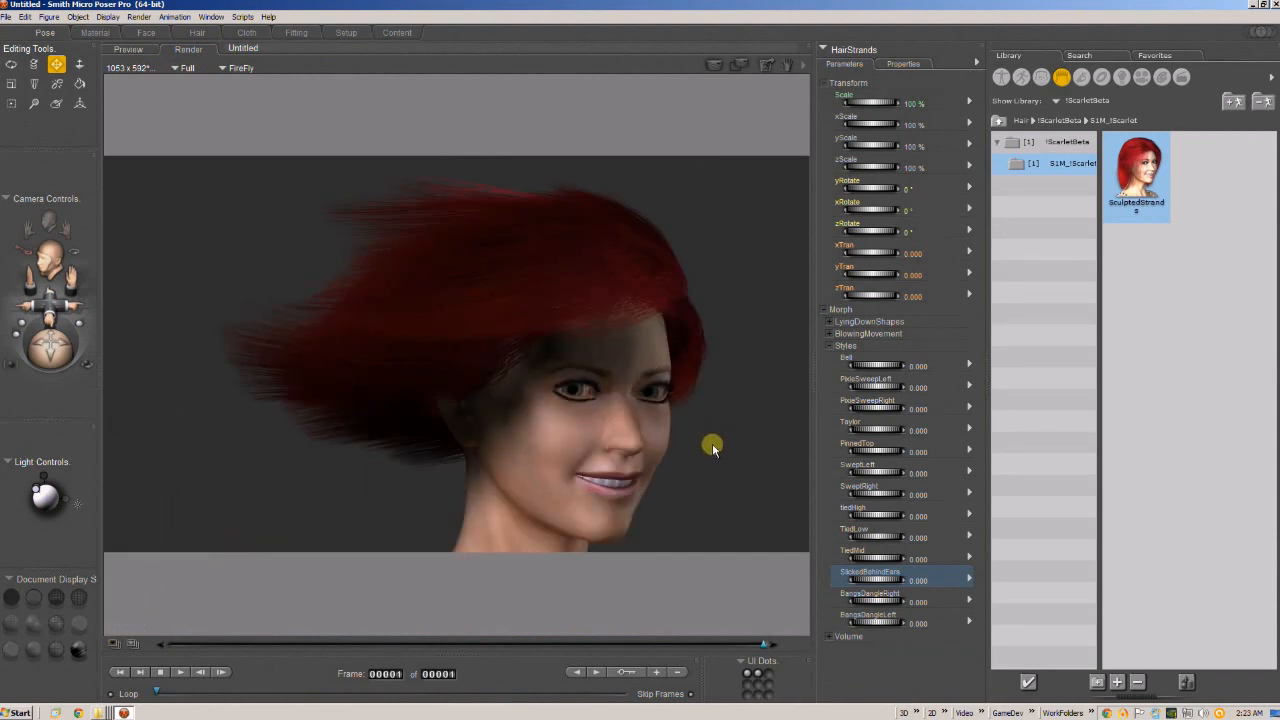
pyautogui.click(113, 643)
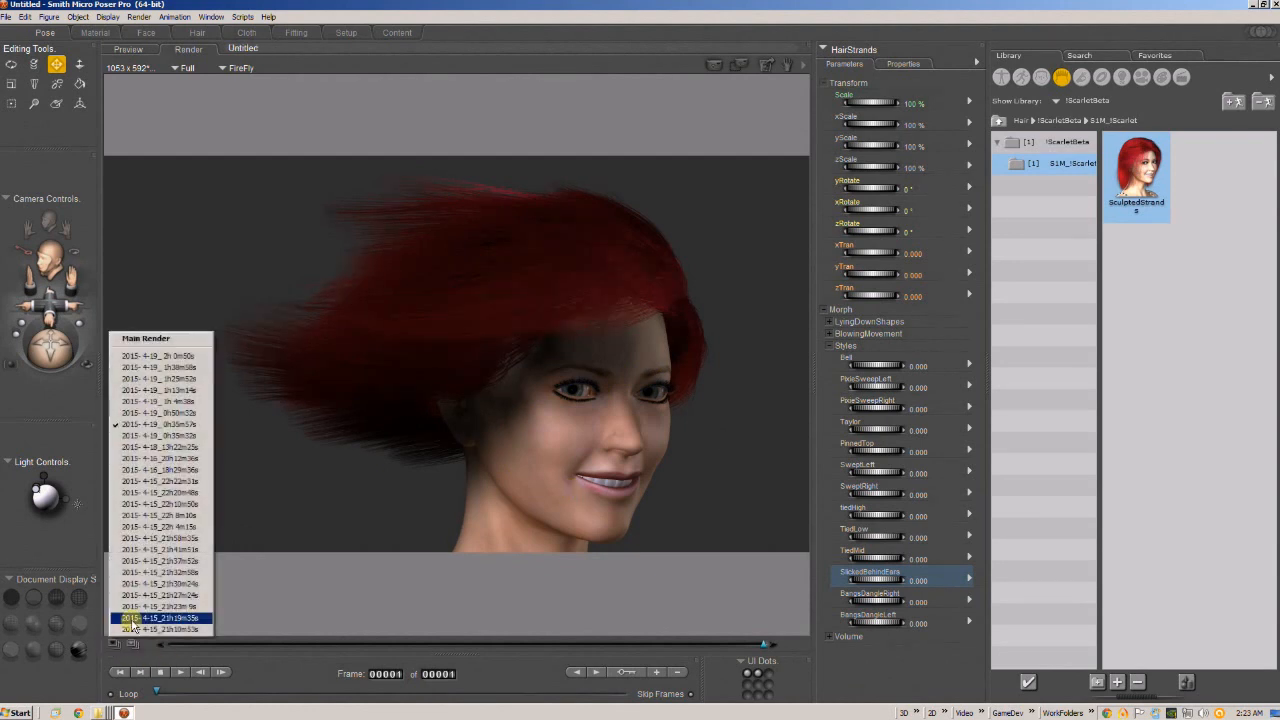
pyautogui.click(162, 416)
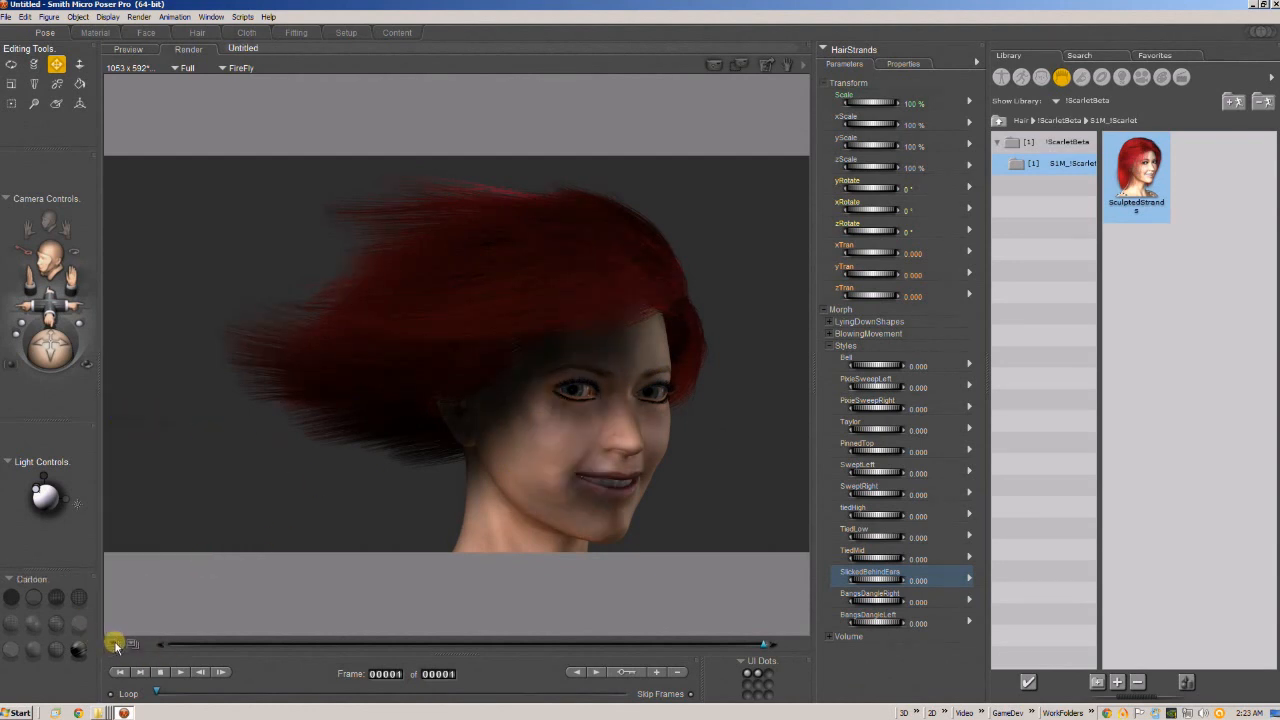
# Review the stored 2015-4-19 renders 1h4m38s, 1h13m14s and 1h25m52s one after another.
pyautogui.click(114, 643)
pyautogui.click(144, 403)
pyautogui.click(144, 403)
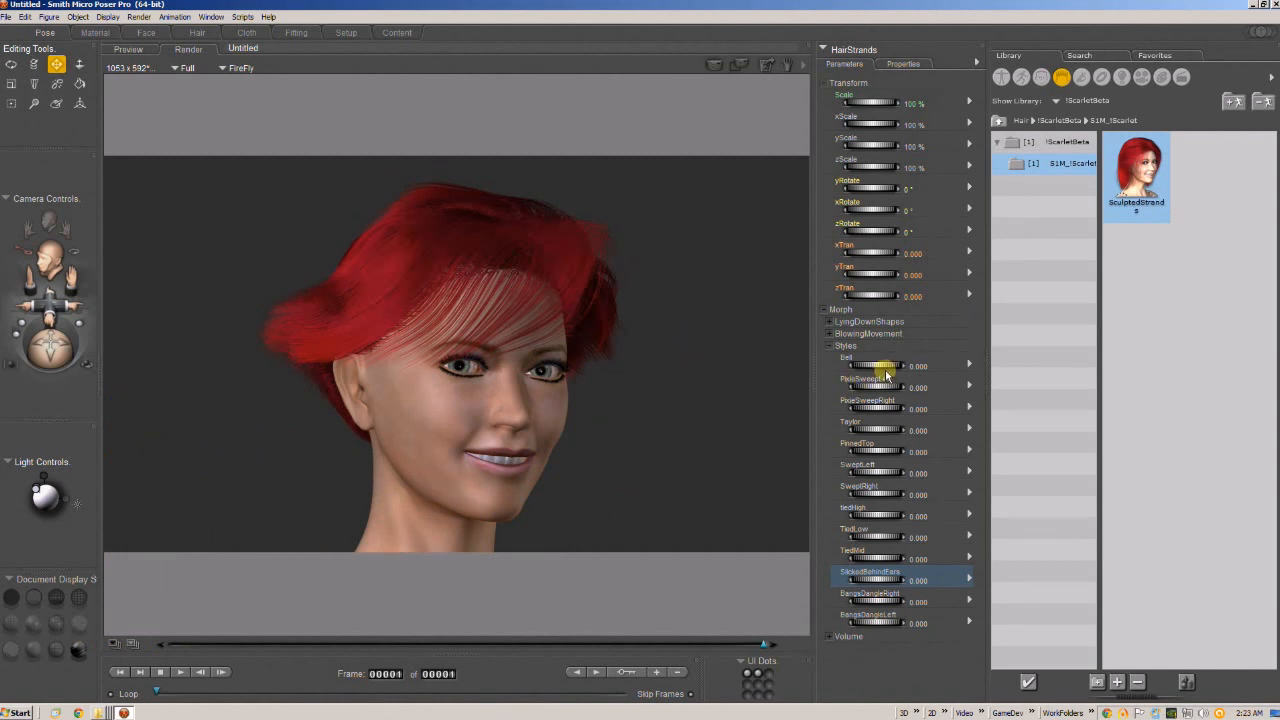
pyautogui.click(132, 642)
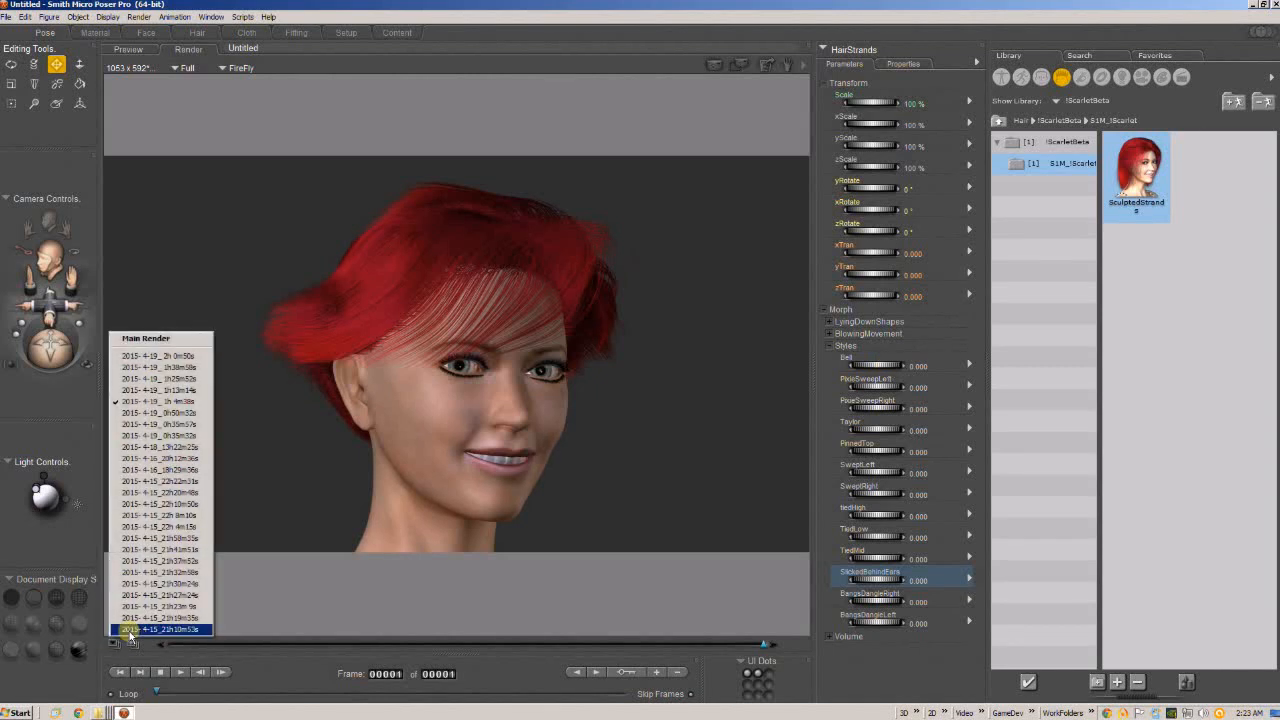
pyautogui.click(170, 390)
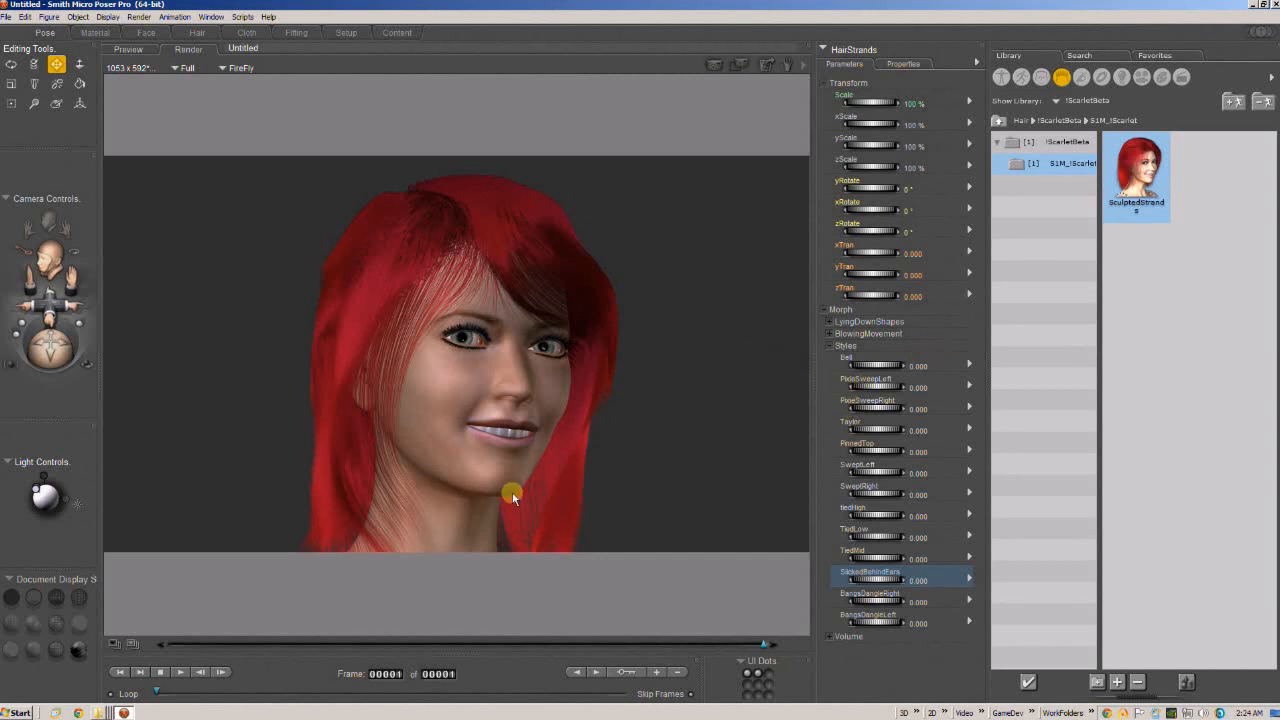
pyautogui.click(113, 643)
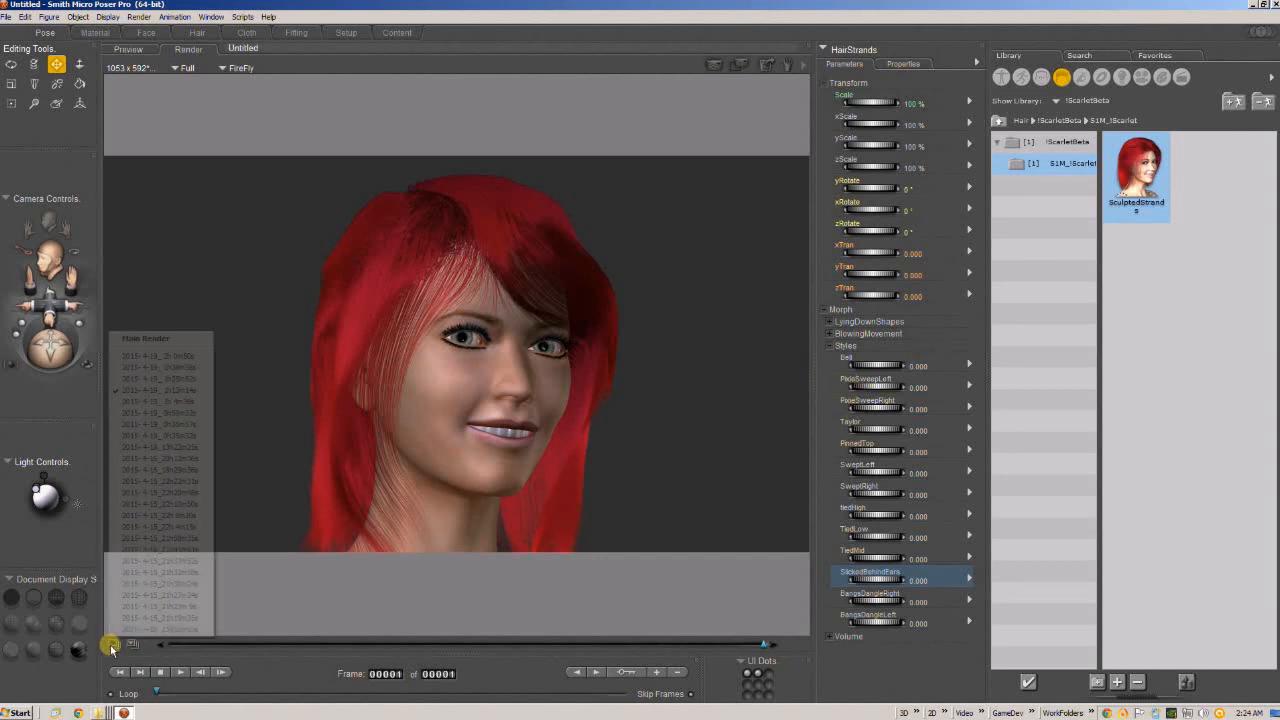
pyautogui.click(177, 380)
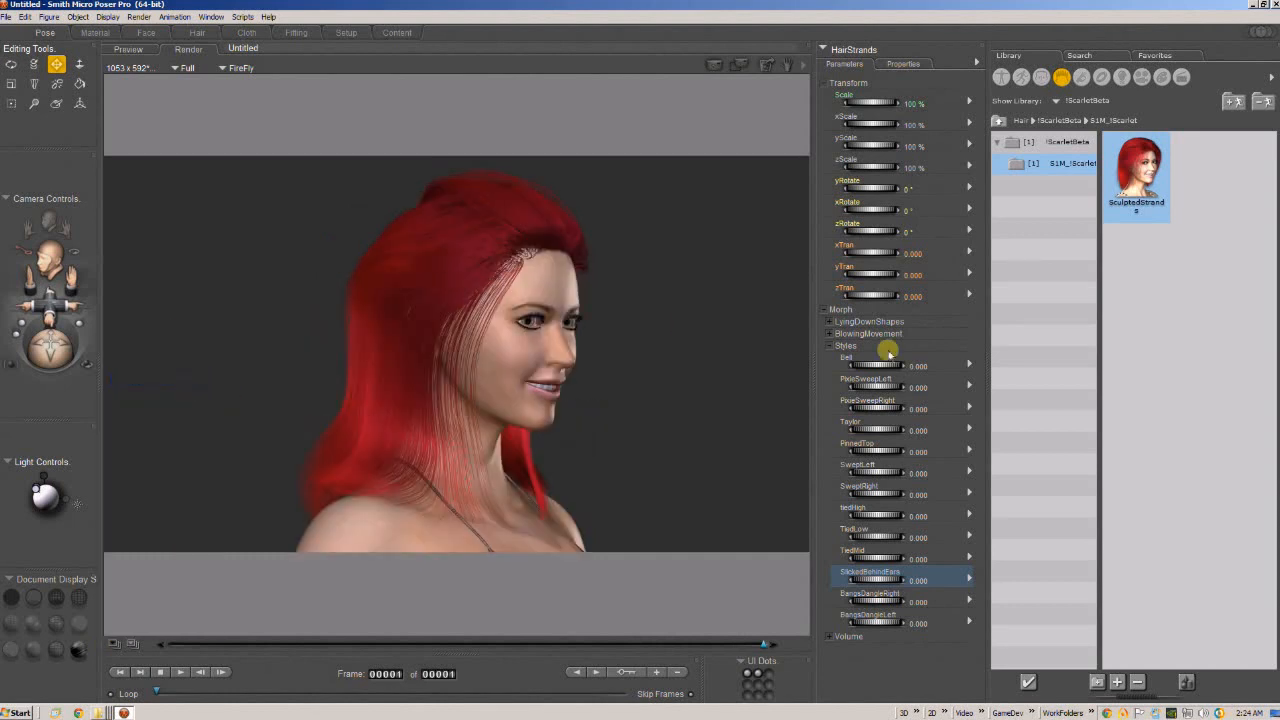
# Return to the live preview and set the HairStrands PinnedTop style morph to 1, checking the hair from different angles.
pyautogui.click(861, 441)
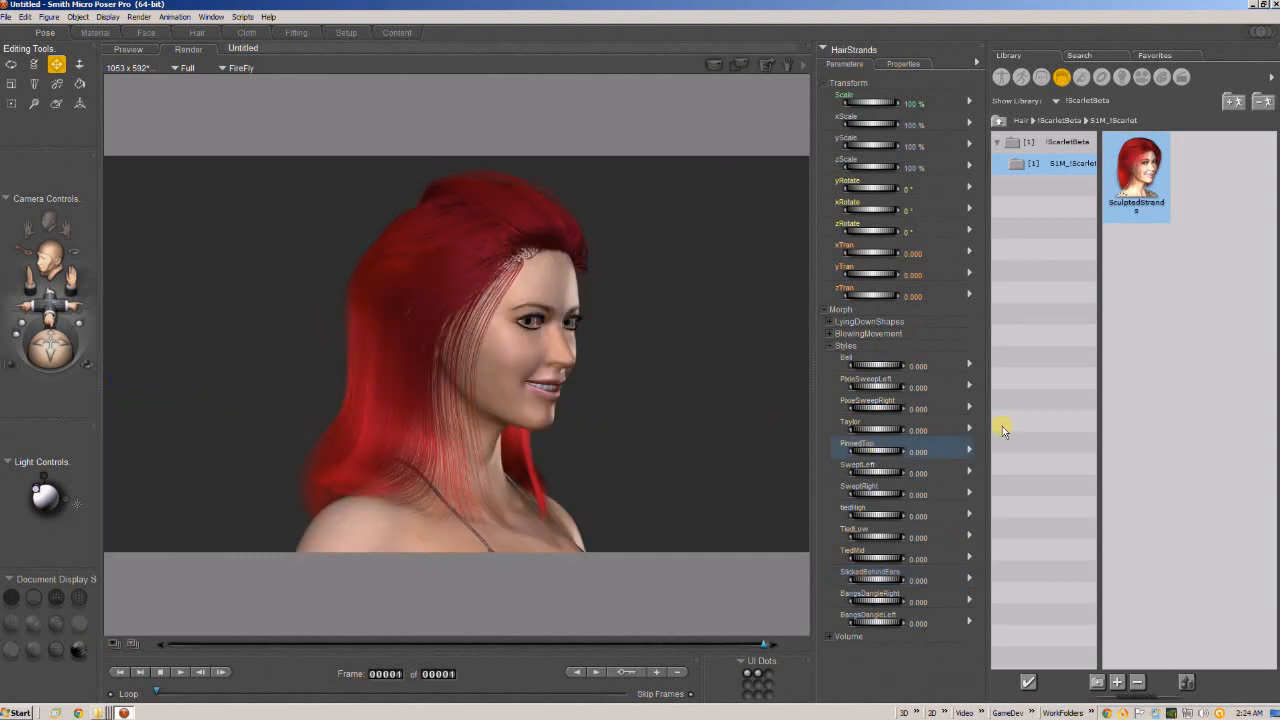
pyautogui.click(130, 49)
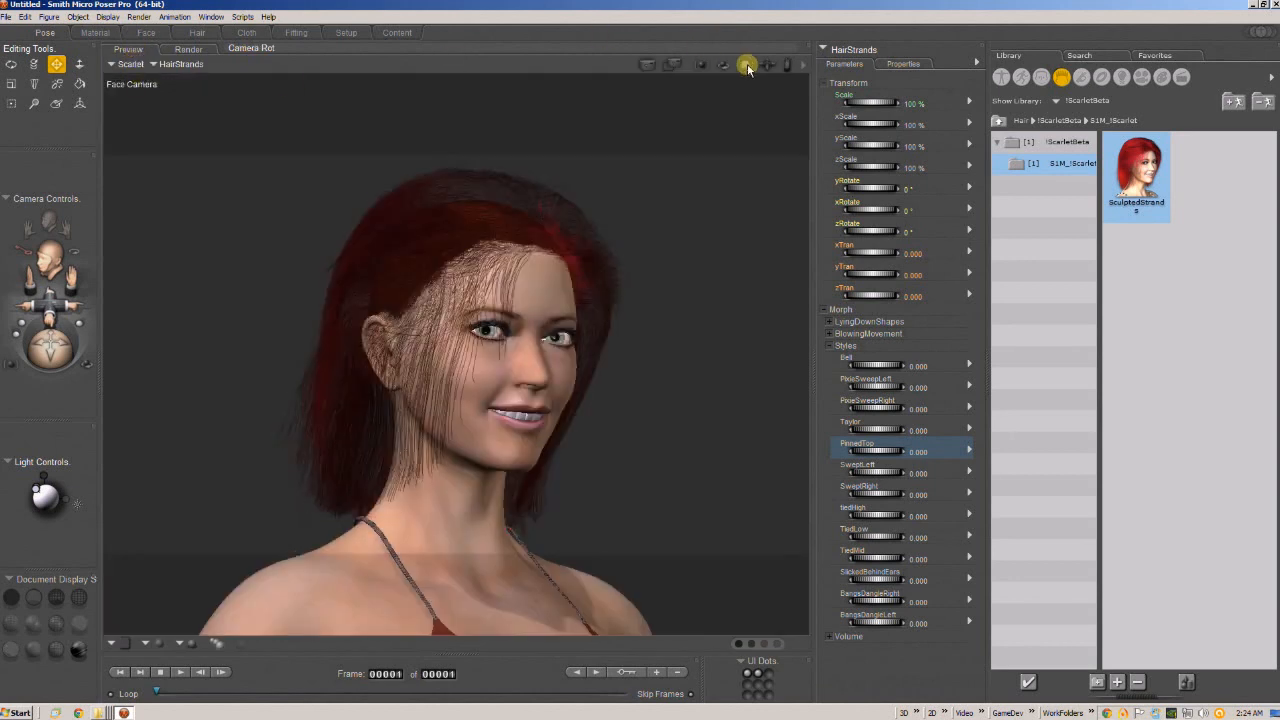
pyautogui.moveTo(748, 68); pyautogui.dragTo(745, 66)
pyautogui.click(918, 451)
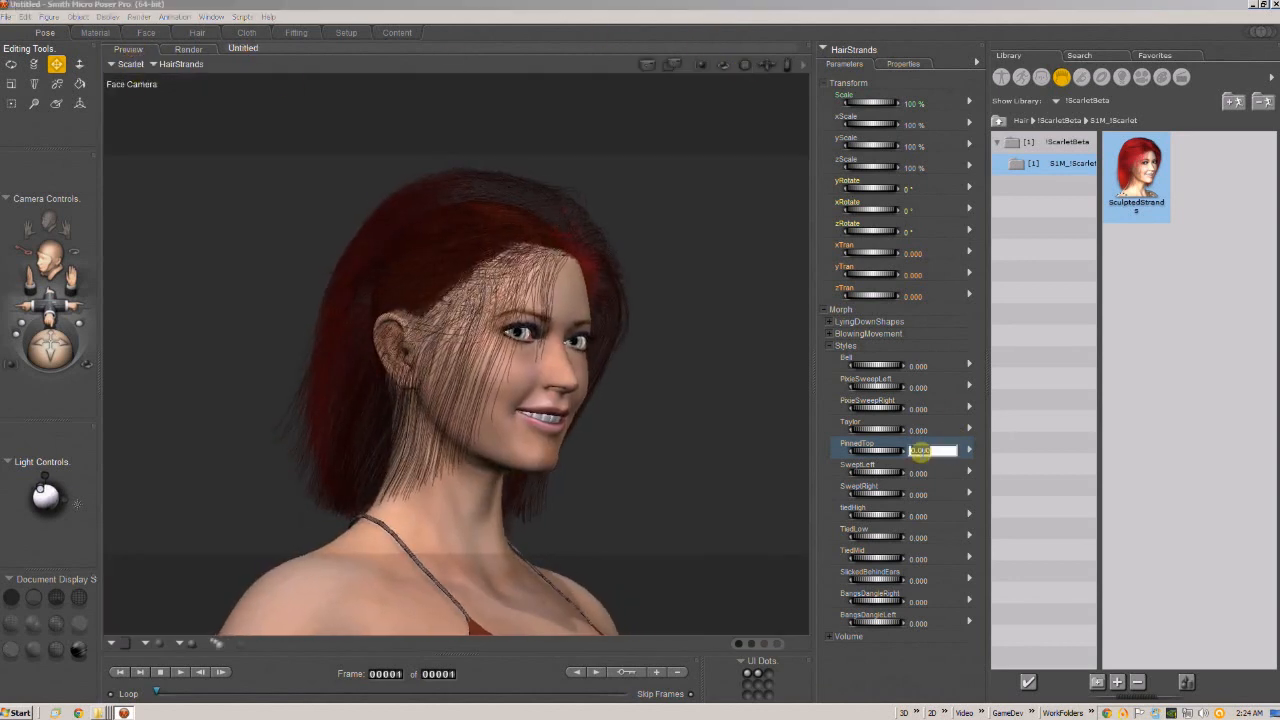
pyautogui.write('1')
pyautogui.press('Return')
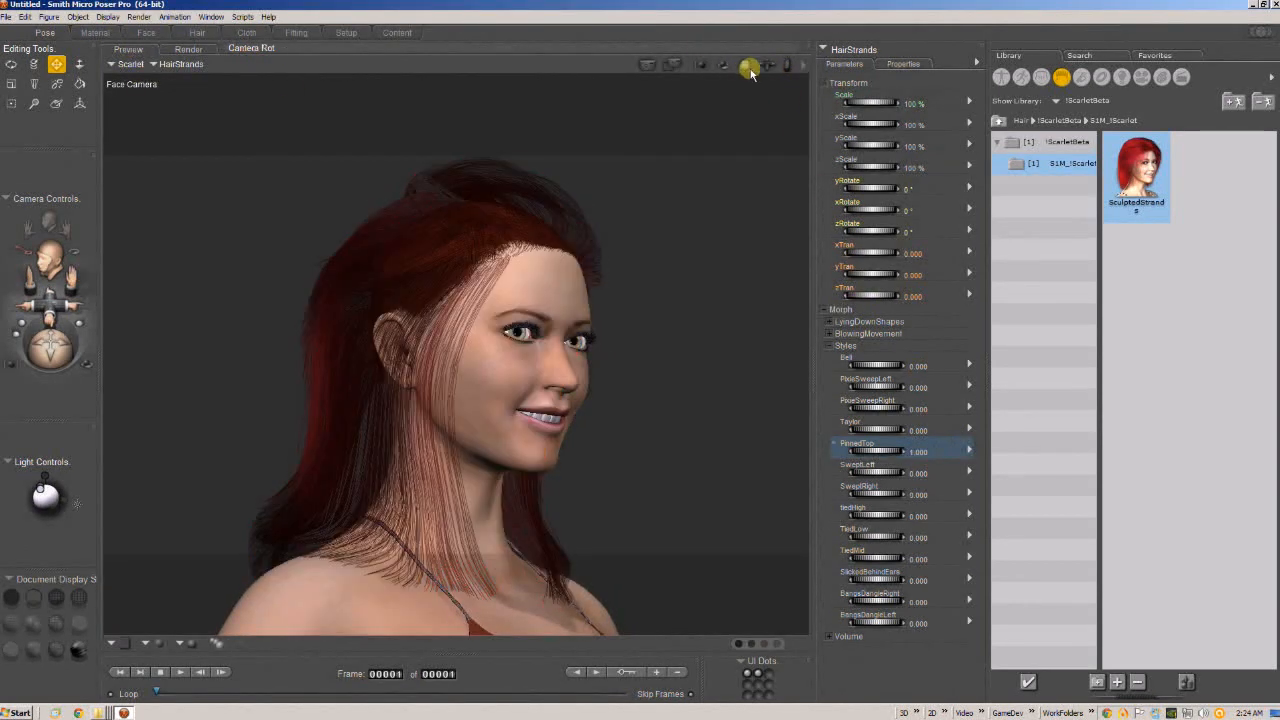
pyautogui.moveTo(751, 72)
pyautogui.mouseDown()
pyautogui.moveTo(634, 77)
pyautogui.moveTo(789, 69)
pyautogui.moveTo(756, 63)
pyautogui.mouseUp()
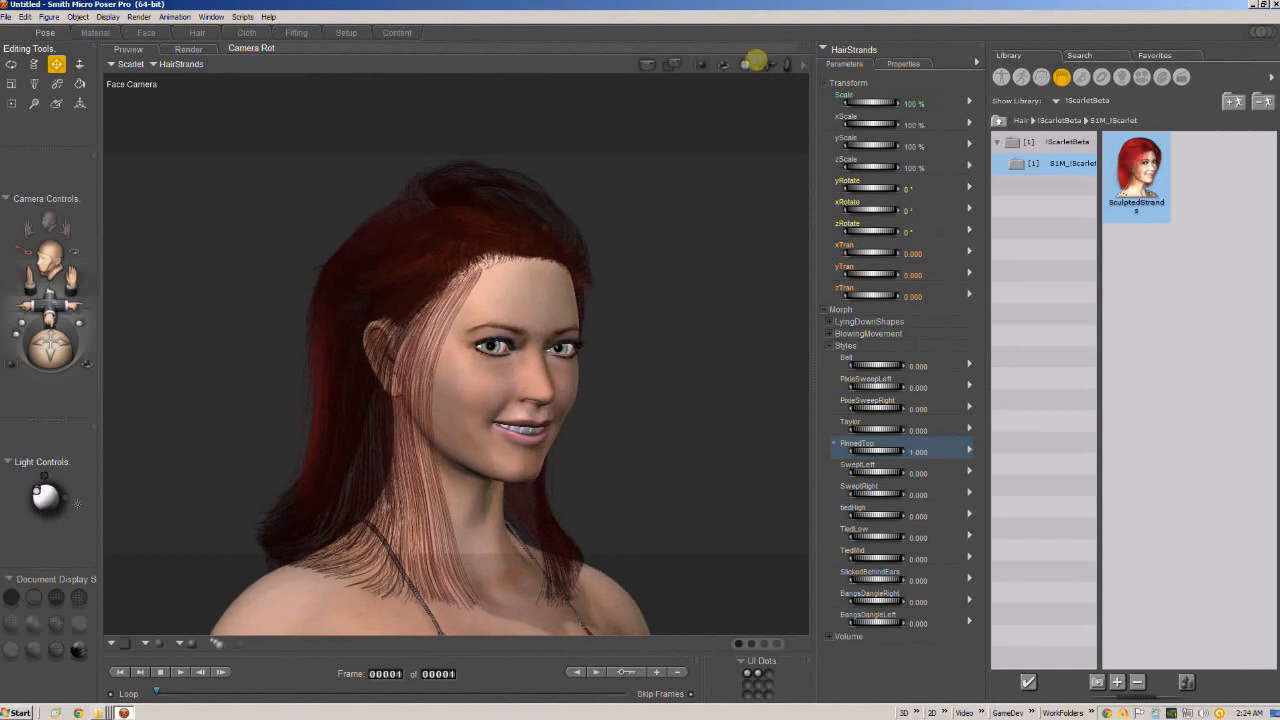
# Reset the PinnedTop morph to 0 and raise the Taylor style morph to about 0.88.
pyautogui.click(919, 453)
pyautogui.write('0')
pyautogui.press('Return')
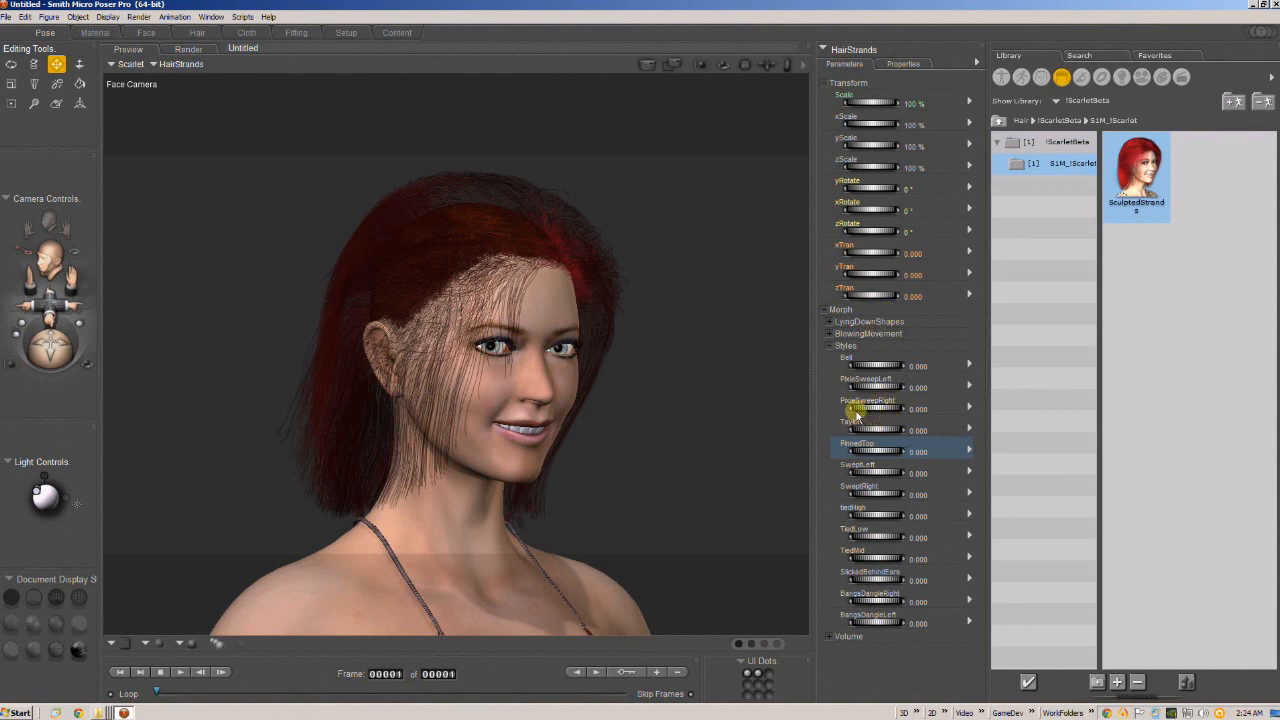
pyautogui.moveTo(871, 434); pyautogui.dragTo(897, 432)
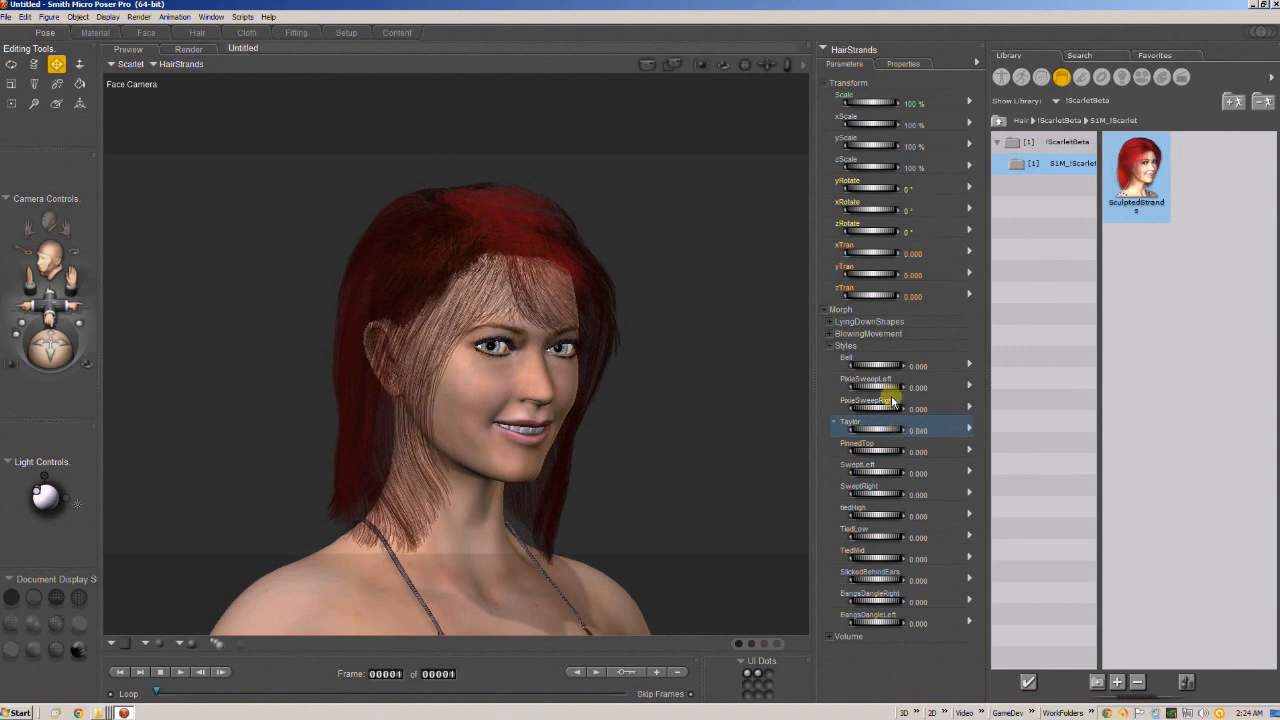
# Switch to the render view and show the stored 2015-4-19 renders 1h38m58s and 2h0m50s.
pyautogui.hotkey('ctrl', 'r')
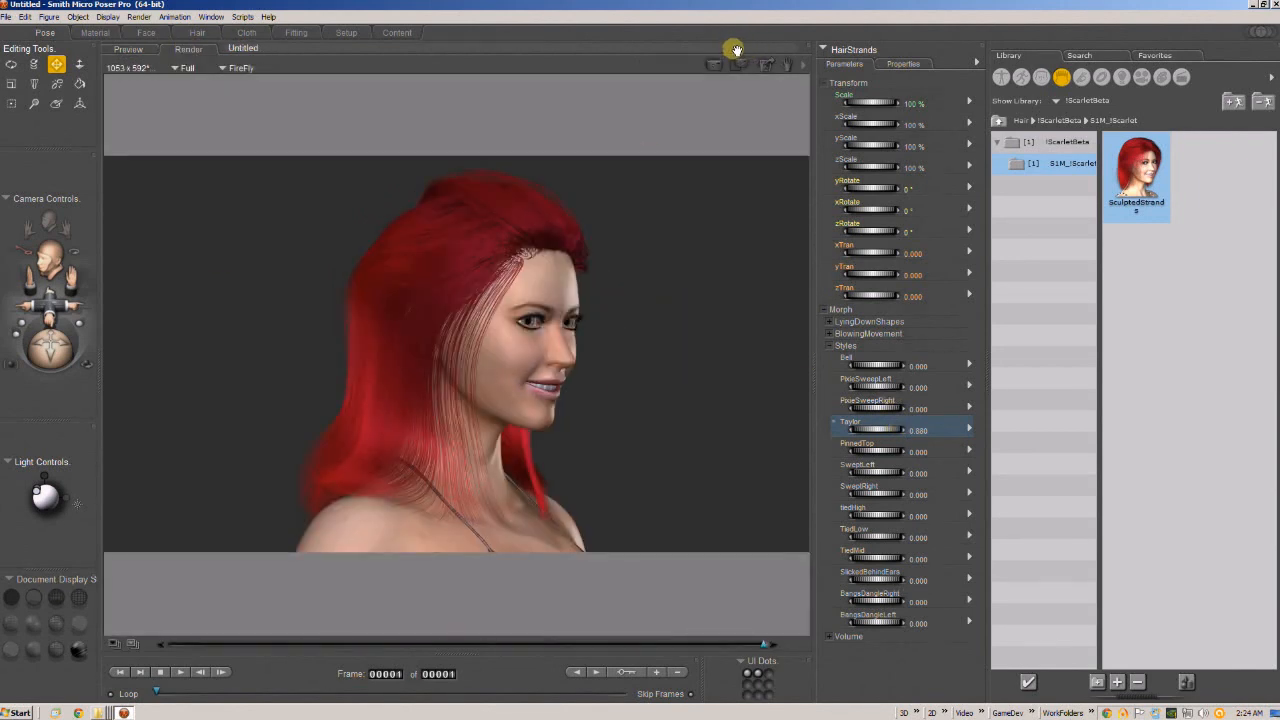
pyautogui.click(112, 643)
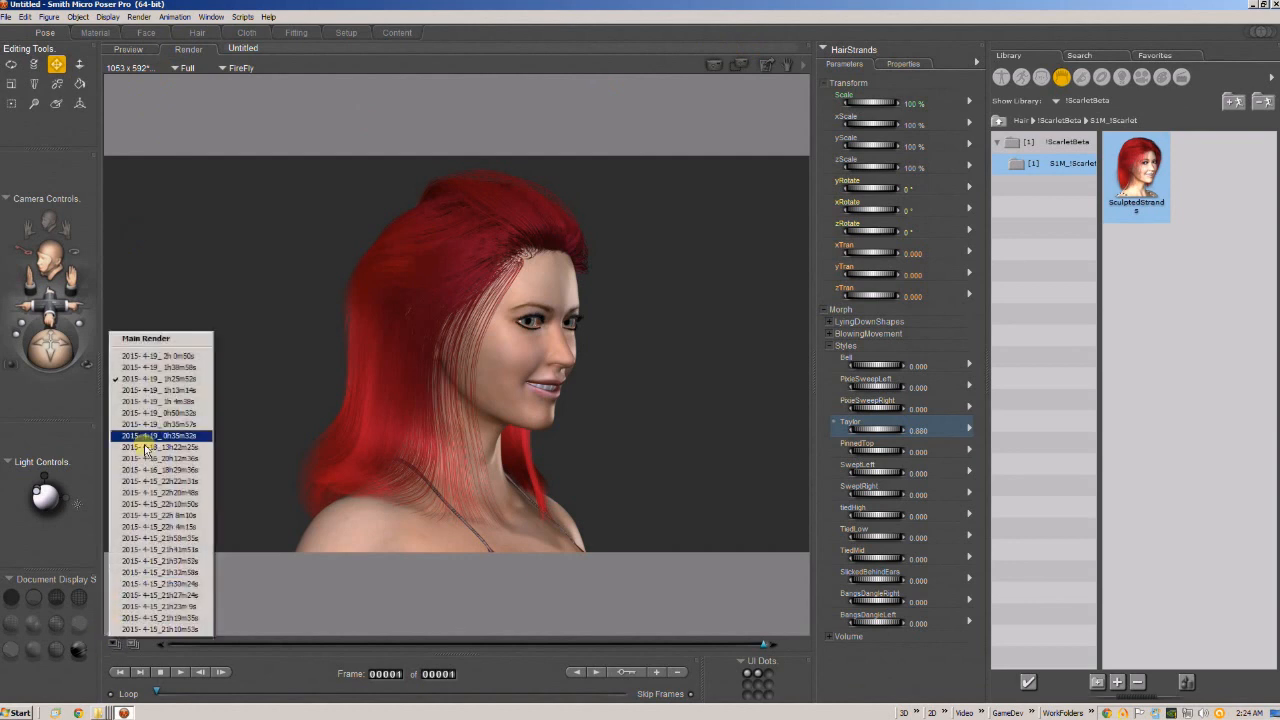
pyautogui.click(152, 367)
pyautogui.click(116, 645)
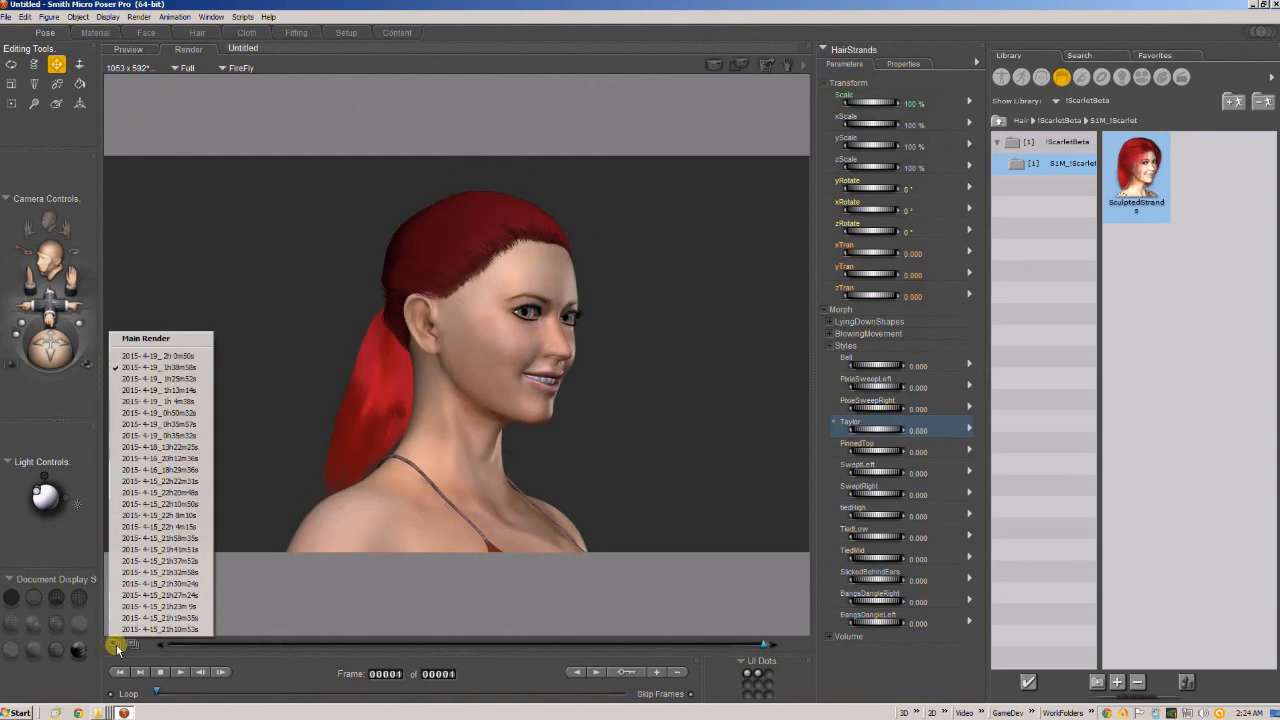
pyautogui.click(168, 357)
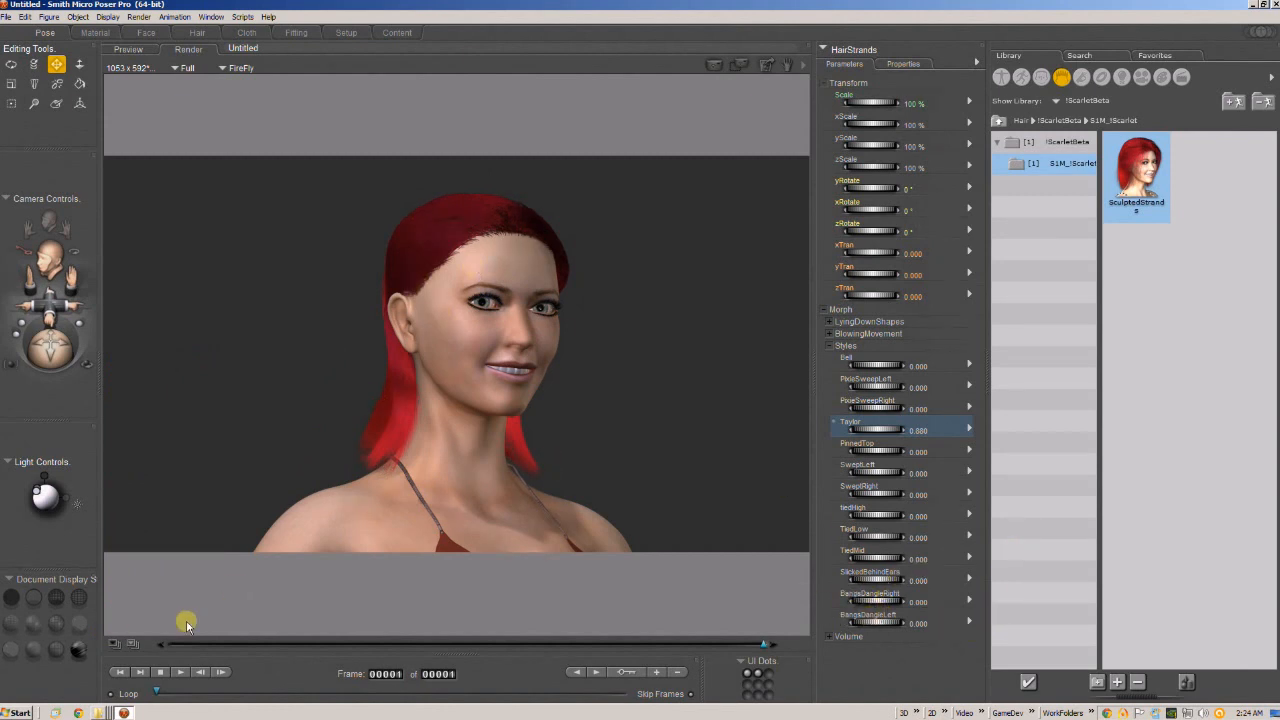
# Review the stored renders 2015-4-19 1h4m38s, 2015-4-19 0h35m32s and 2015-4-18 13h22m25s.
pyautogui.click(115, 644)
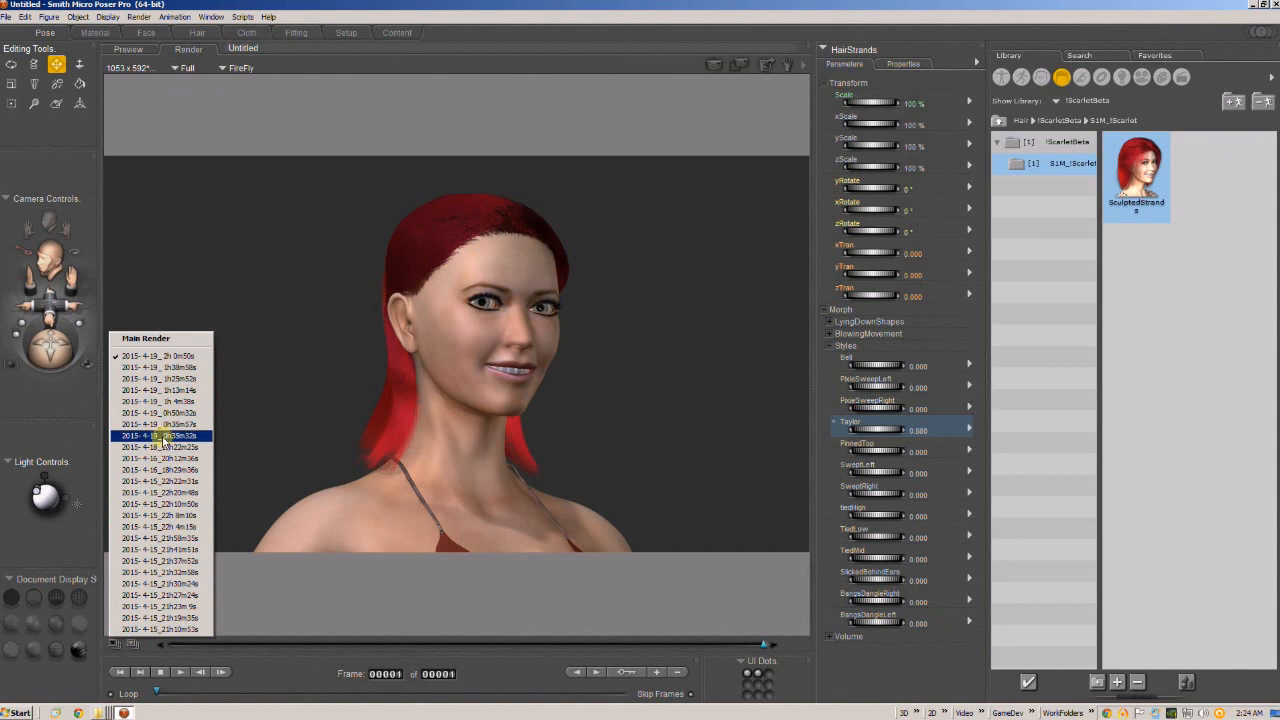
pyautogui.click(168, 401)
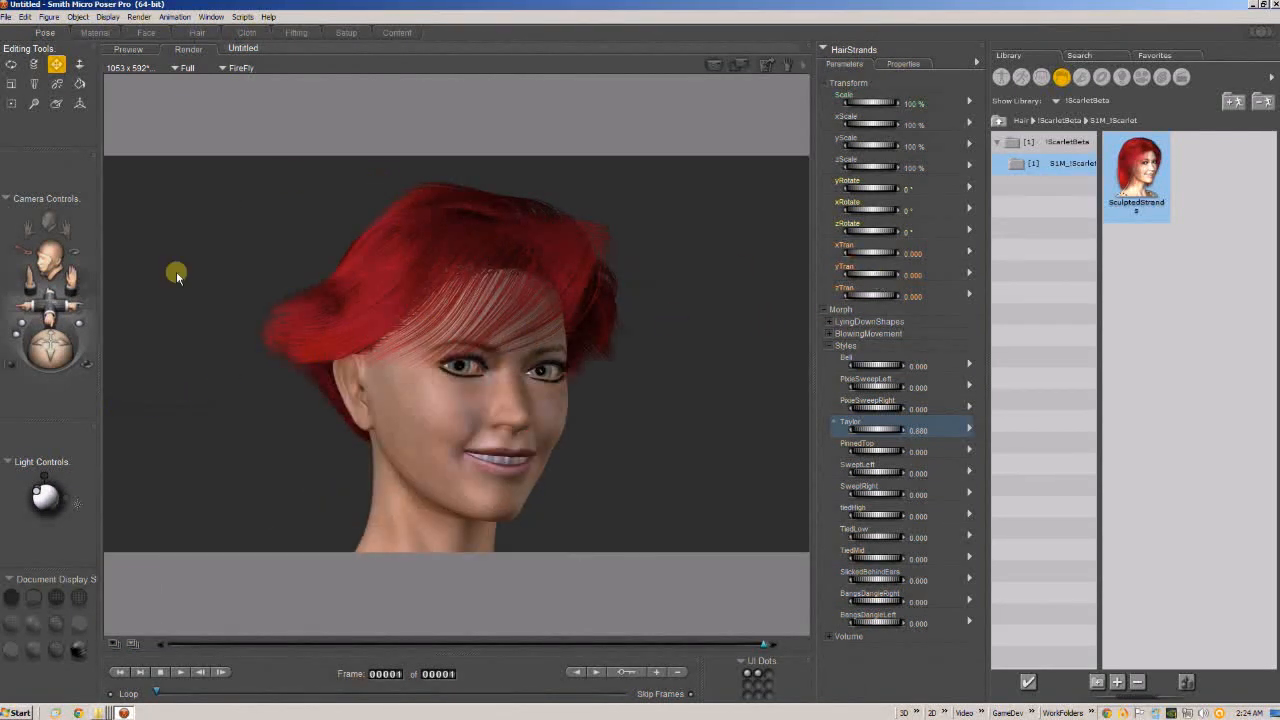
pyautogui.click(115, 644)
pyautogui.click(186, 433)
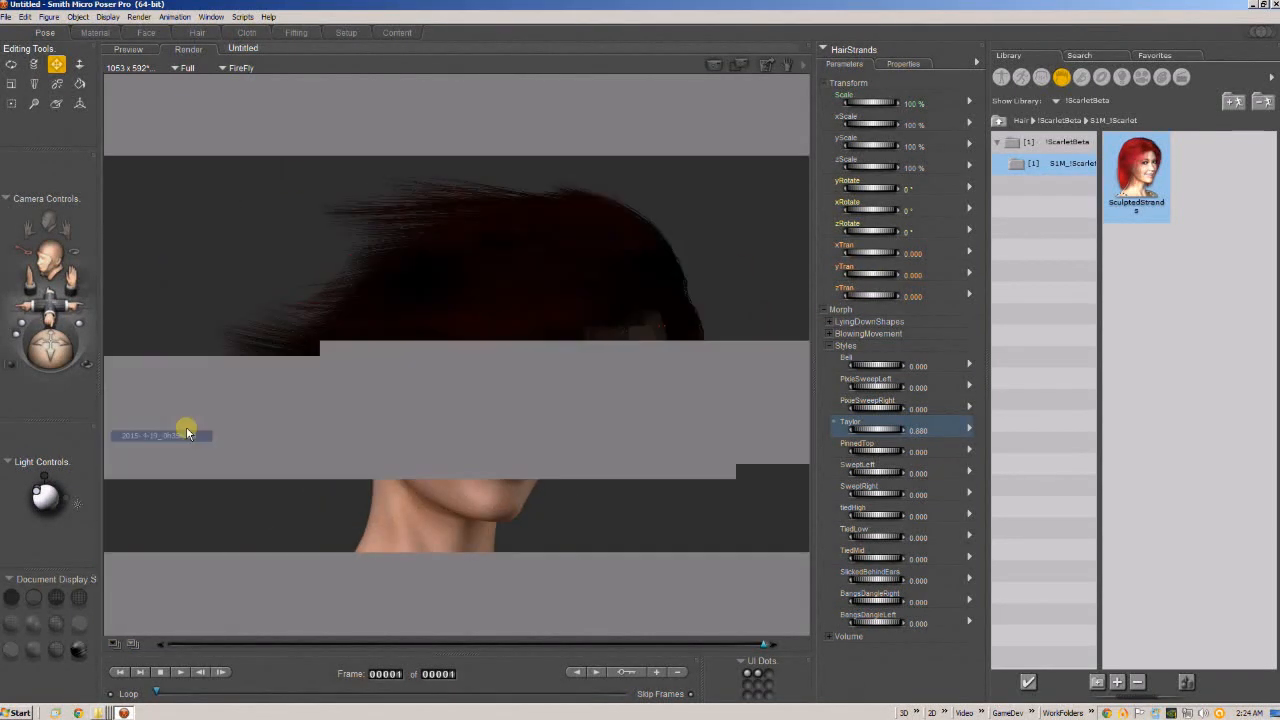
pyautogui.click(117, 643)
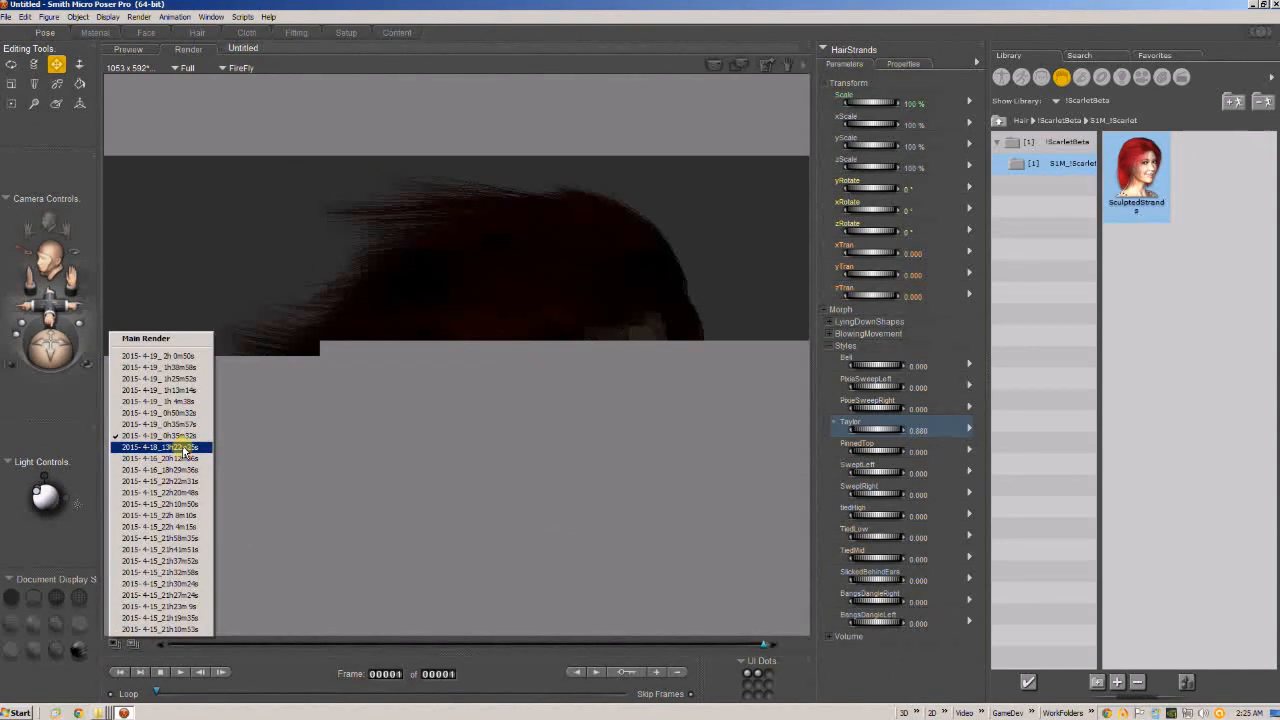
pyautogui.click(184, 448)
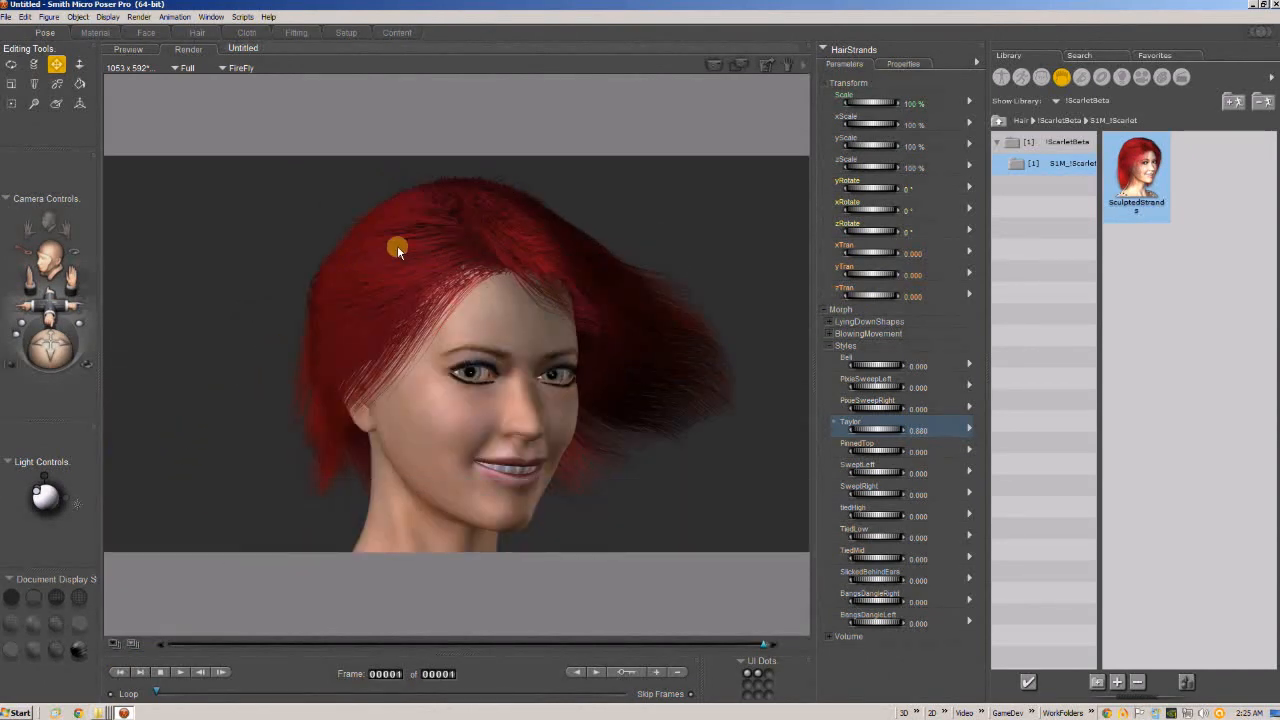
# Return to the live preview and reset the Taylor style morph to 0.
pyautogui.click(130, 49)
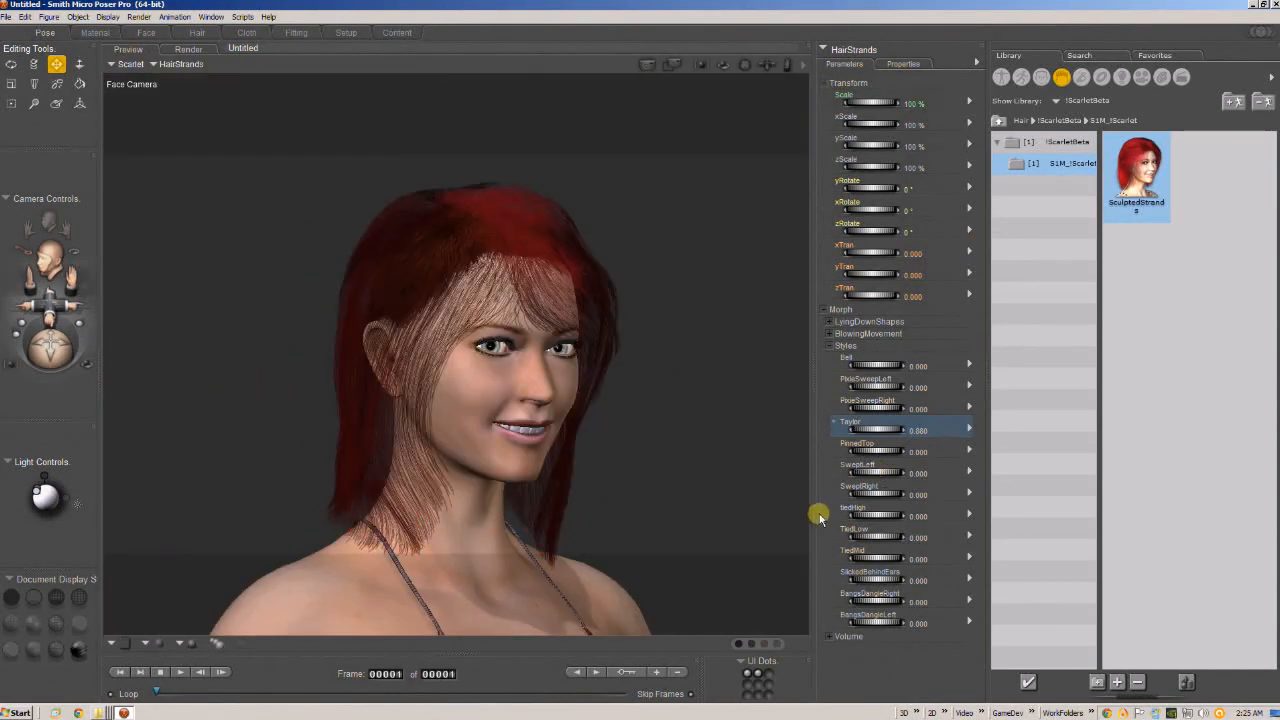
pyautogui.click(921, 435)
pyautogui.write('0')
pyautogui.press('Return')
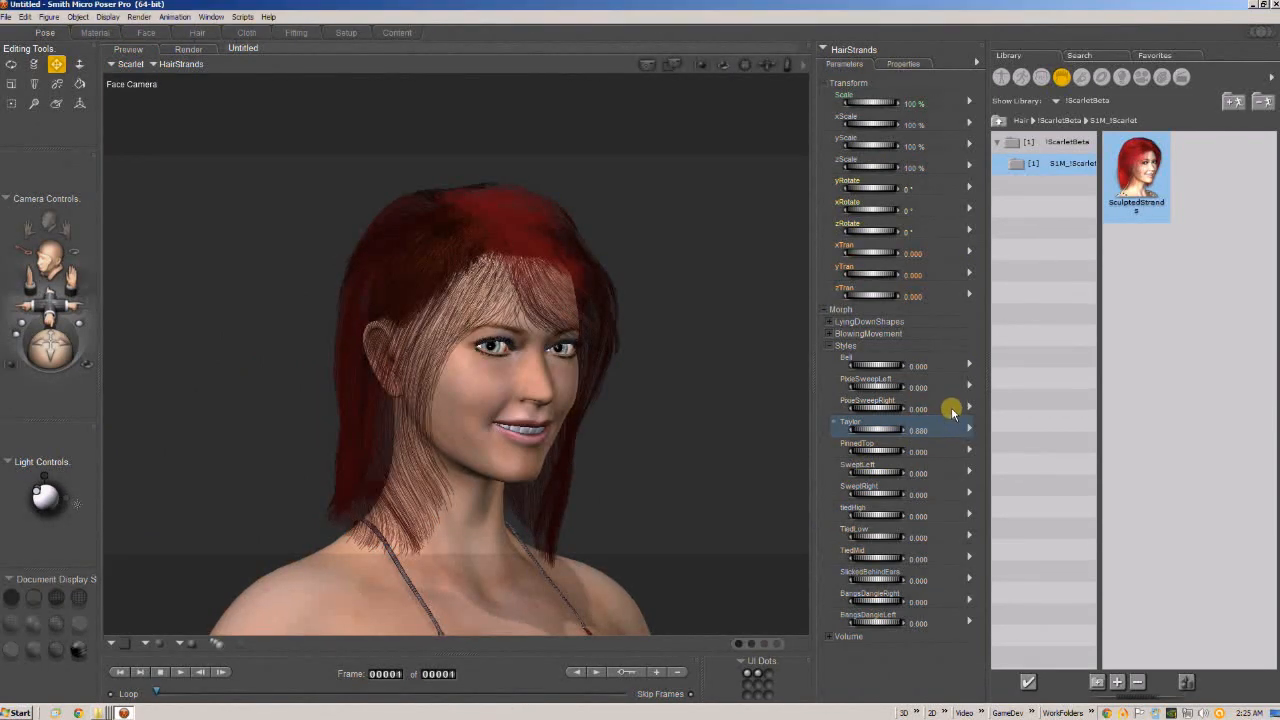
# Try the Bell style morph at about 0.76 on the hair and reset it to 0.
pyautogui.moveTo(743, 65); pyautogui.dragTo(191, 117)
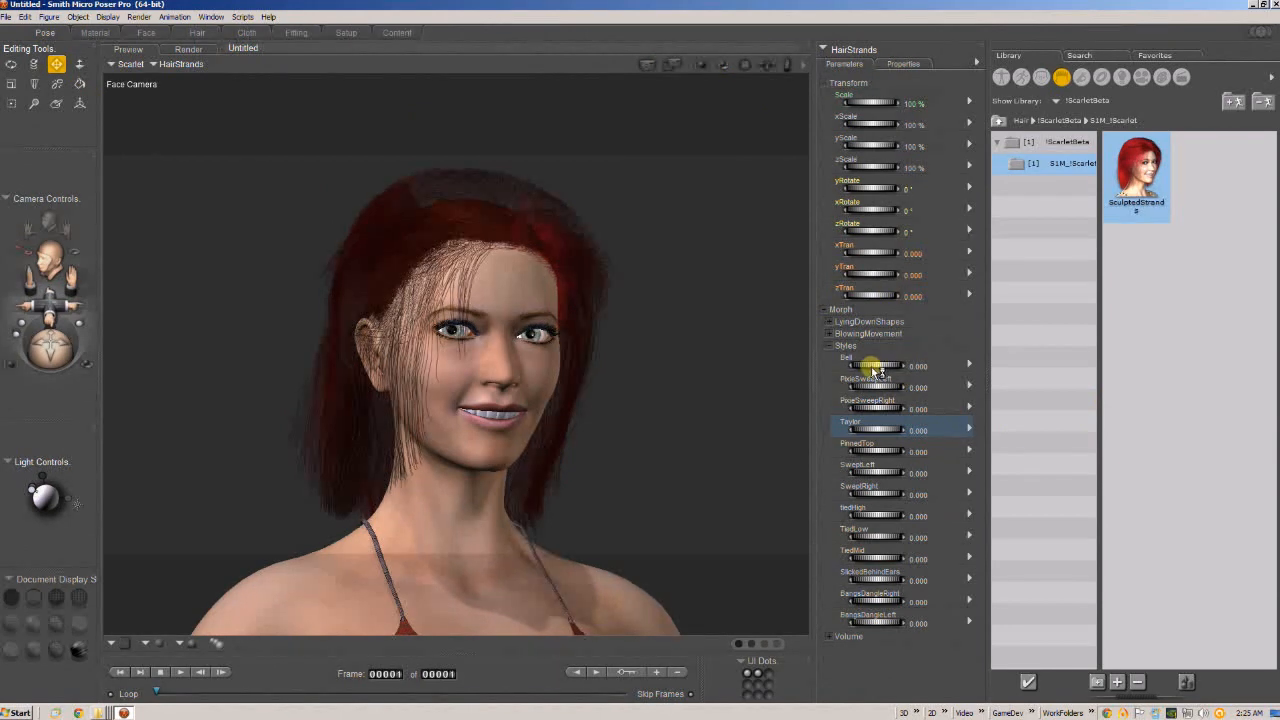
pyautogui.moveTo(878, 368); pyautogui.dragTo(902, 367)
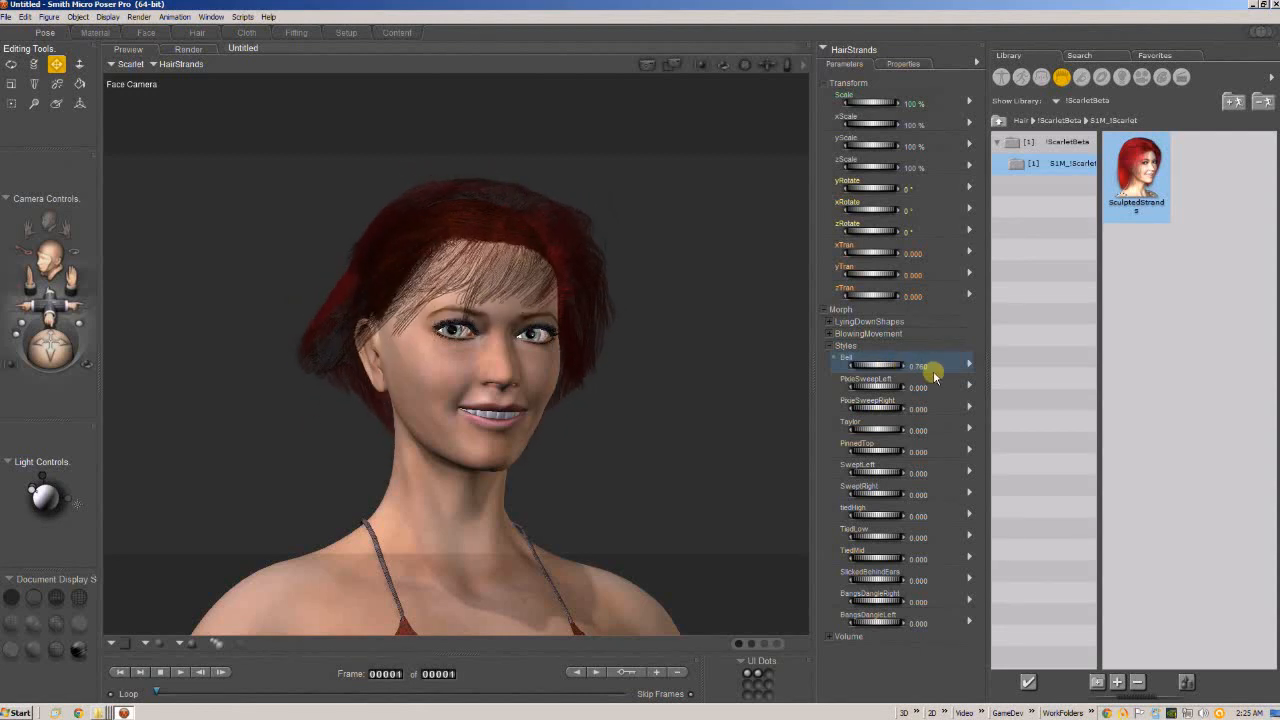
pyautogui.click(918, 366)
pyautogui.write('0')
pyautogui.press('Return')
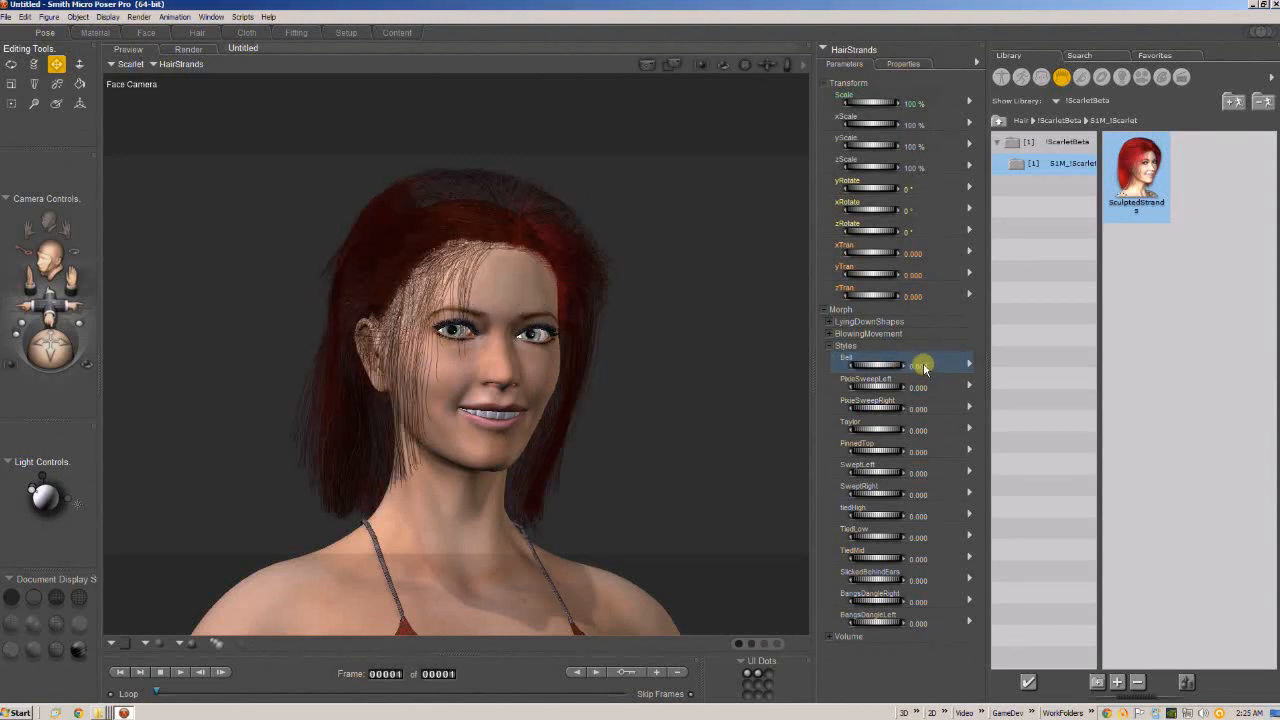
# Blend the hair style morphs: Bell about 0.18, PixieSweepLeft 0.14, PixieSweepRight -0.04 and PinnedTop 0.24, and check the side view.
pyautogui.moveTo(866, 364); pyautogui.dragTo(888, 370)
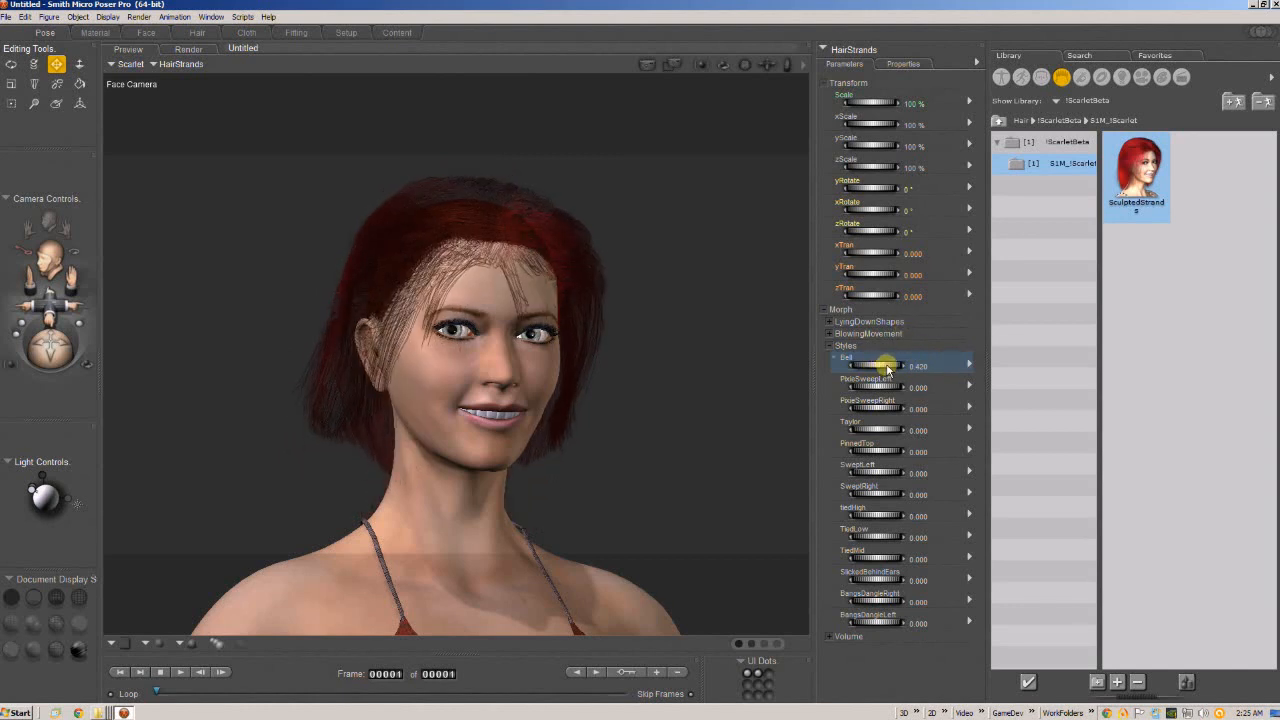
pyautogui.moveTo(880, 392); pyautogui.dragTo(880, 406)
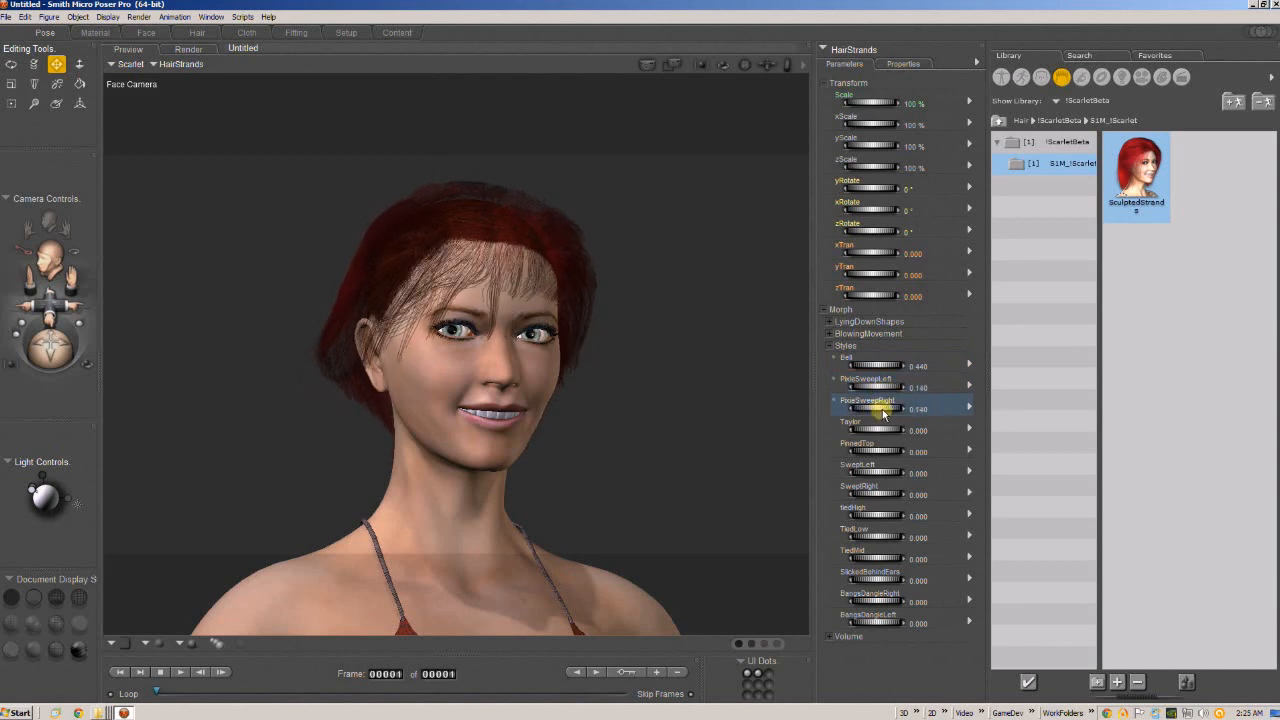
pyautogui.moveTo(886, 362); pyautogui.dragTo(874, 366)
pyautogui.moveTo(914, 403); pyautogui.dragTo(874, 403)
pyautogui.moveTo(883, 447); pyautogui.dragTo(878, 449)
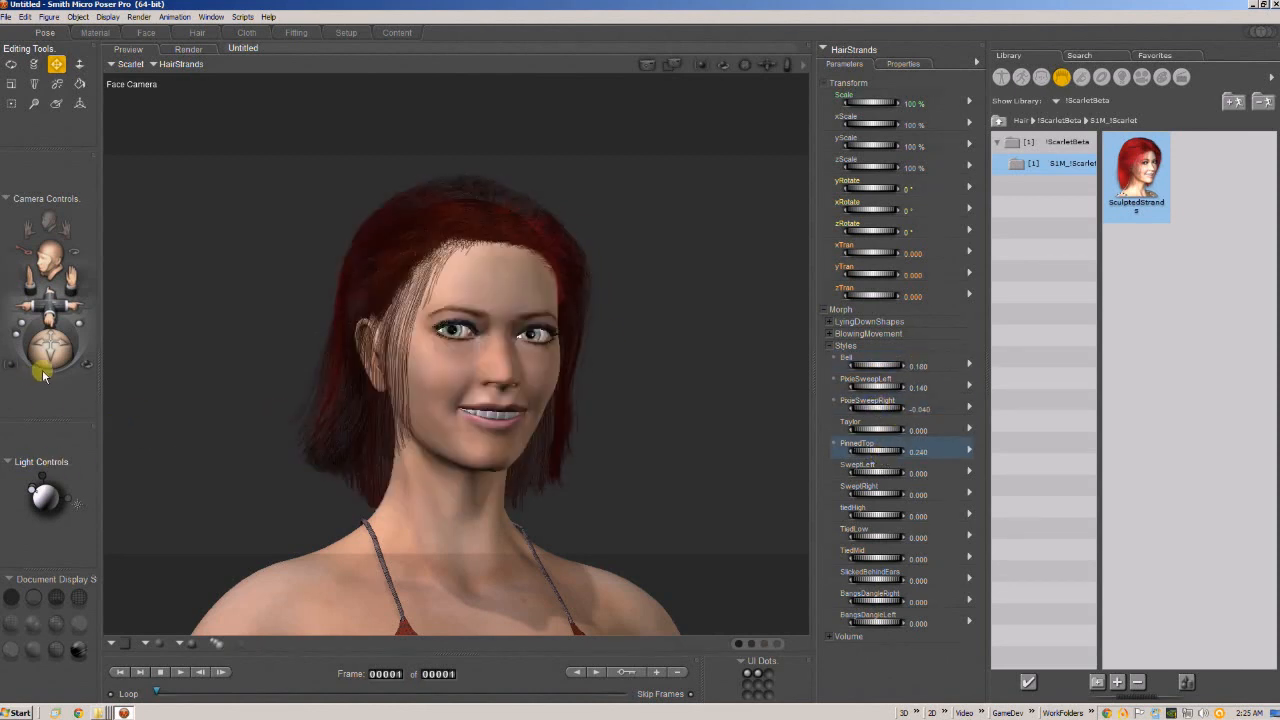
pyautogui.moveTo(50, 358)
pyautogui.mouseDown()
pyautogui.moveTo(84, 357)
pyautogui.moveTo(52, 357)
pyautogui.moveTo(70, 356)
pyautogui.mouseUp()
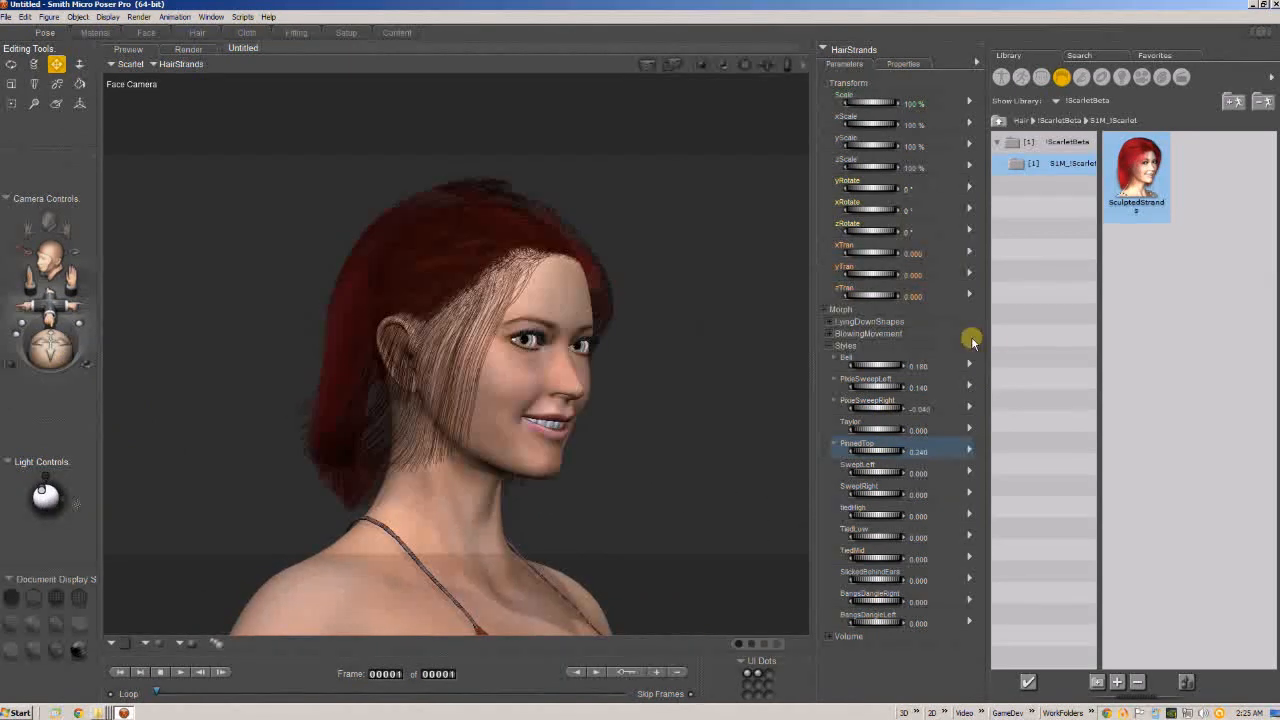
# Clear the blended hair styles, try the TiedLow style morph at 1 from the side, and reset it to 0.
pyautogui.hotkey('ctrl', 'e')
pyautogui.moveTo(858, 536); pyautogui.dragTo(897, 531)
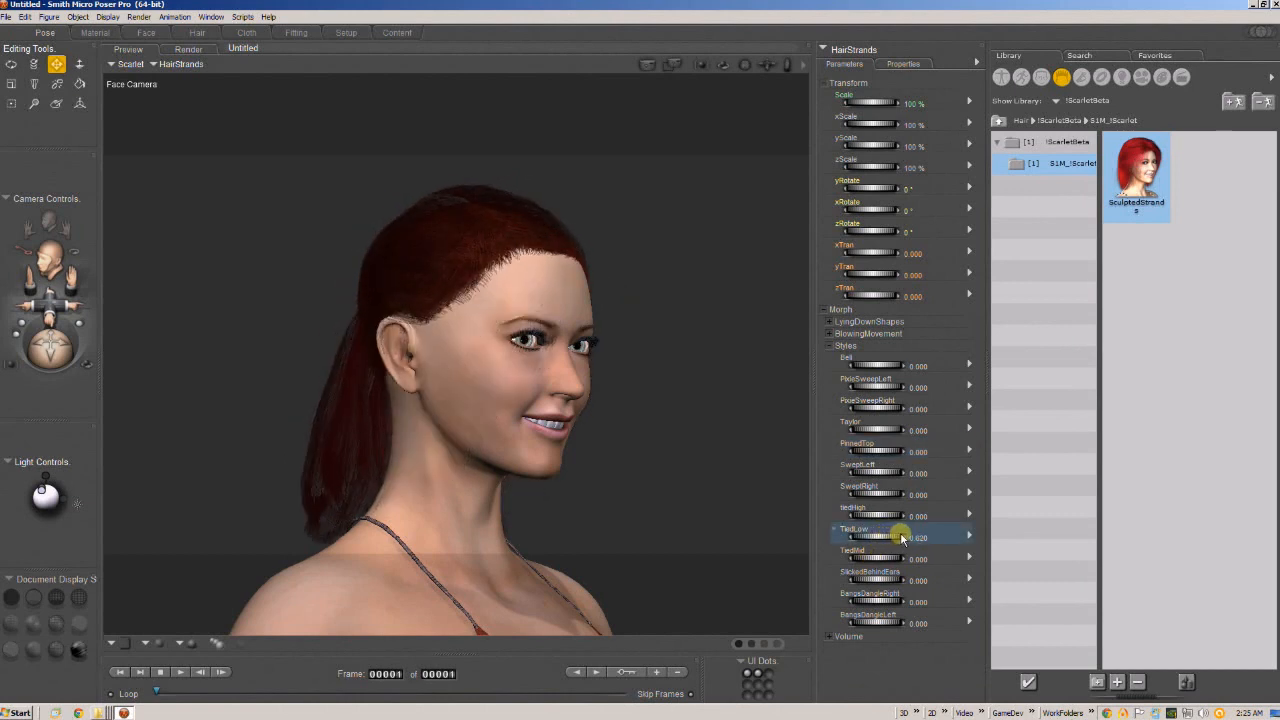
pyautogui.moveTo(60, 352); pyautogui.dragTo(72, 353)
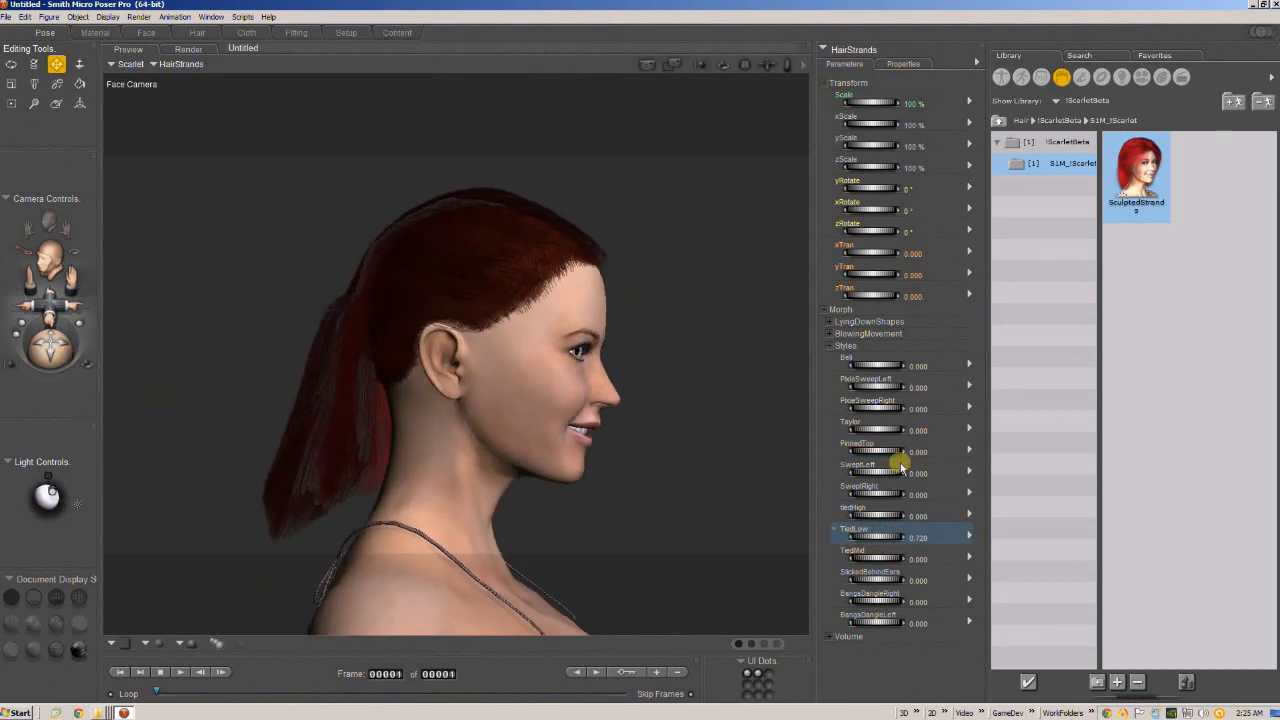
pyautogui.click(918, 537)
pyautogui.write('1')
pyautogui.press('Return')
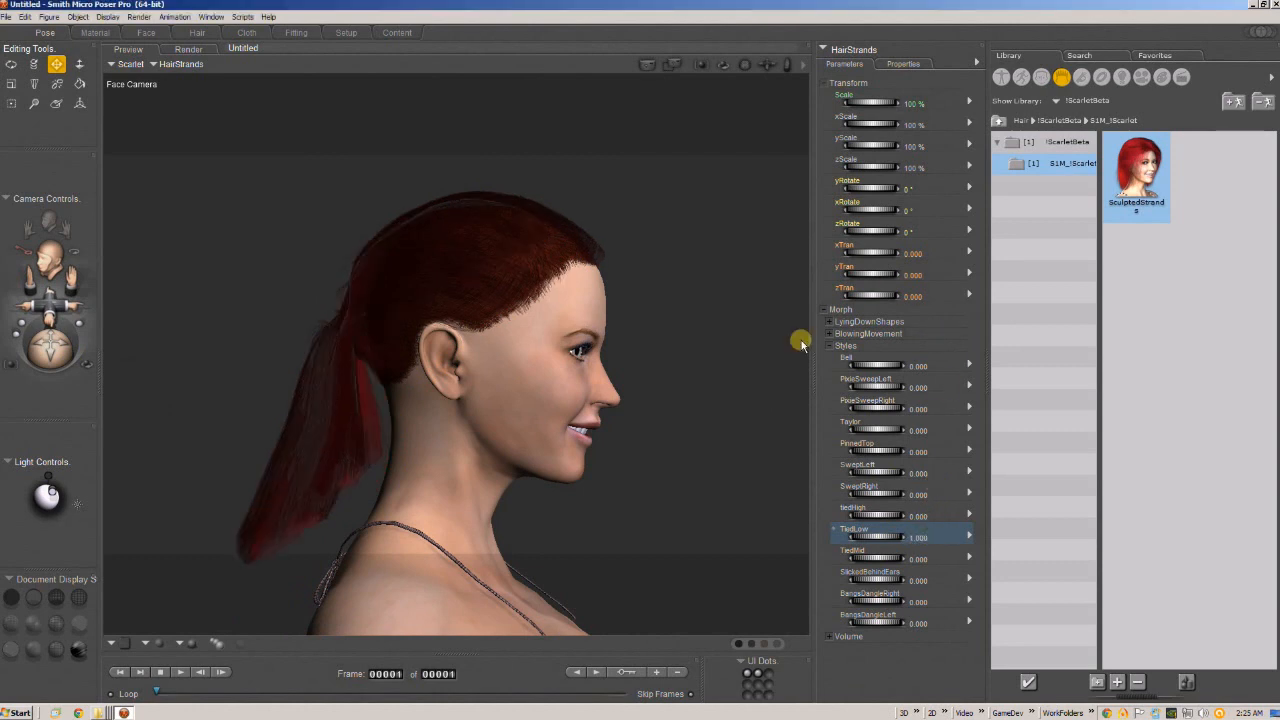
pyautogui.click(918, 537)
pyautogui.write('0')
pyautogui.press('Return')
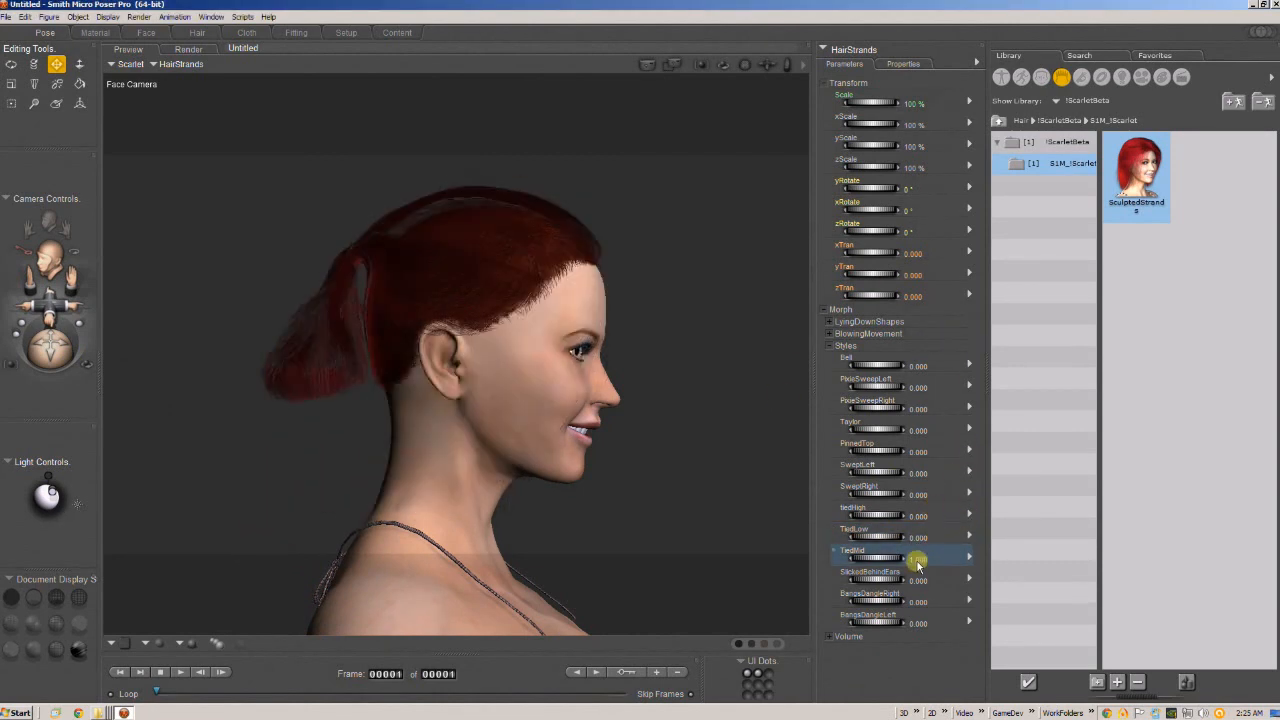
# Try the TiedMid style morph, and the tiedHigh style morph at 1, on the hair, resetting each to 0.
pyautogui.click(918, 560)
pyautogui.write('0')
pyautogui.press('Return')
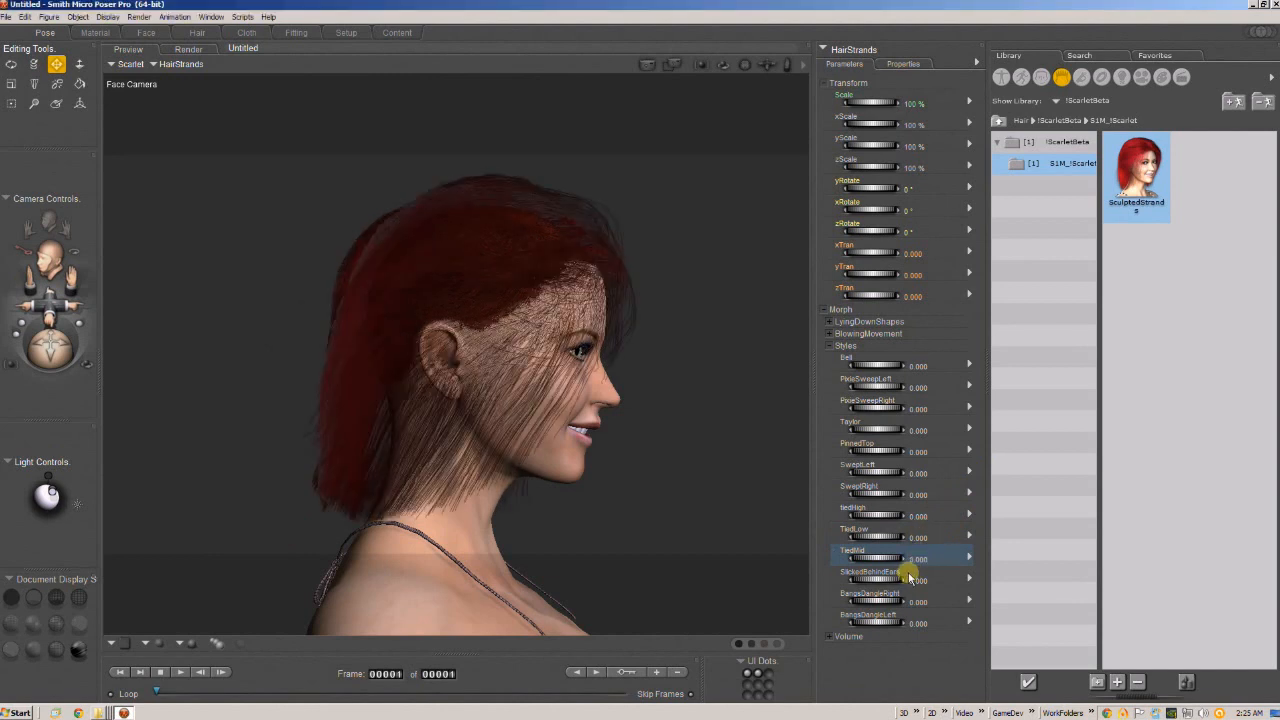
pyautogui.click(918, 516)
pyautogui.write('1')
pyautogui.press('Return')
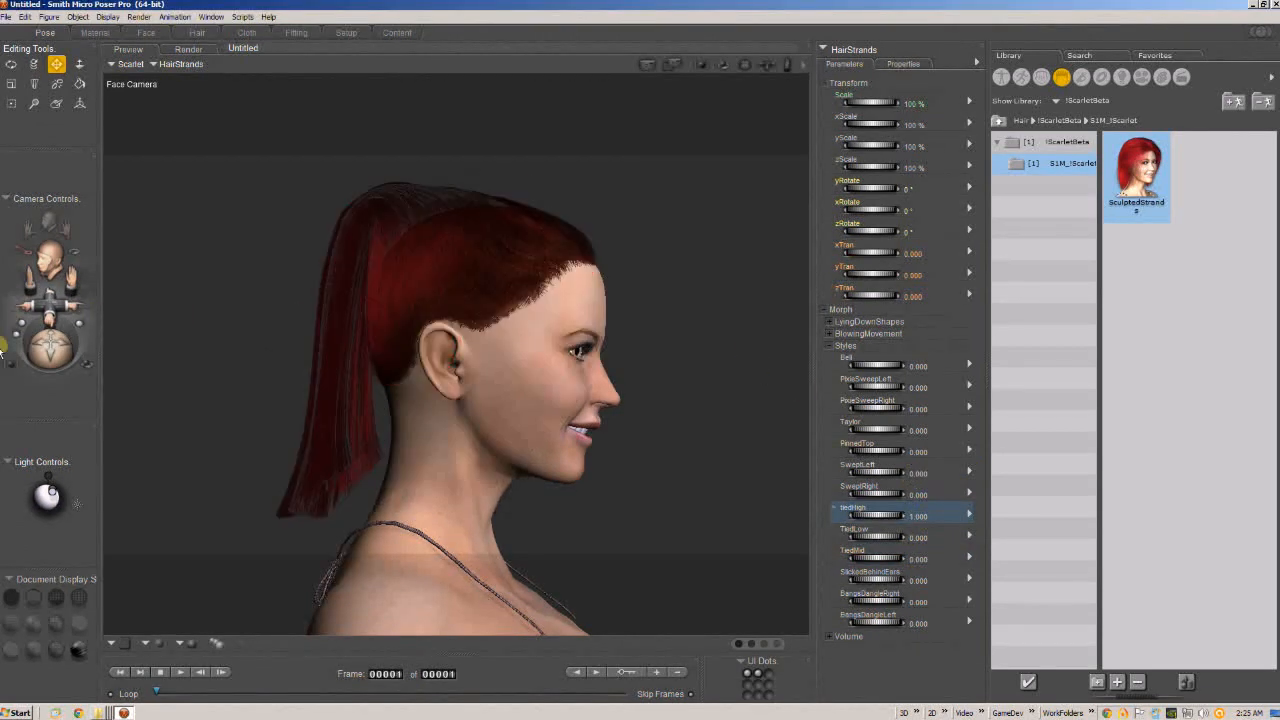
pyautogui.moveTo(50, 348); pyautogui.dragTo(24, 352)
pyautogui.click(918, 516)
pyautogui.write('0')
pyautogui.press('Return')
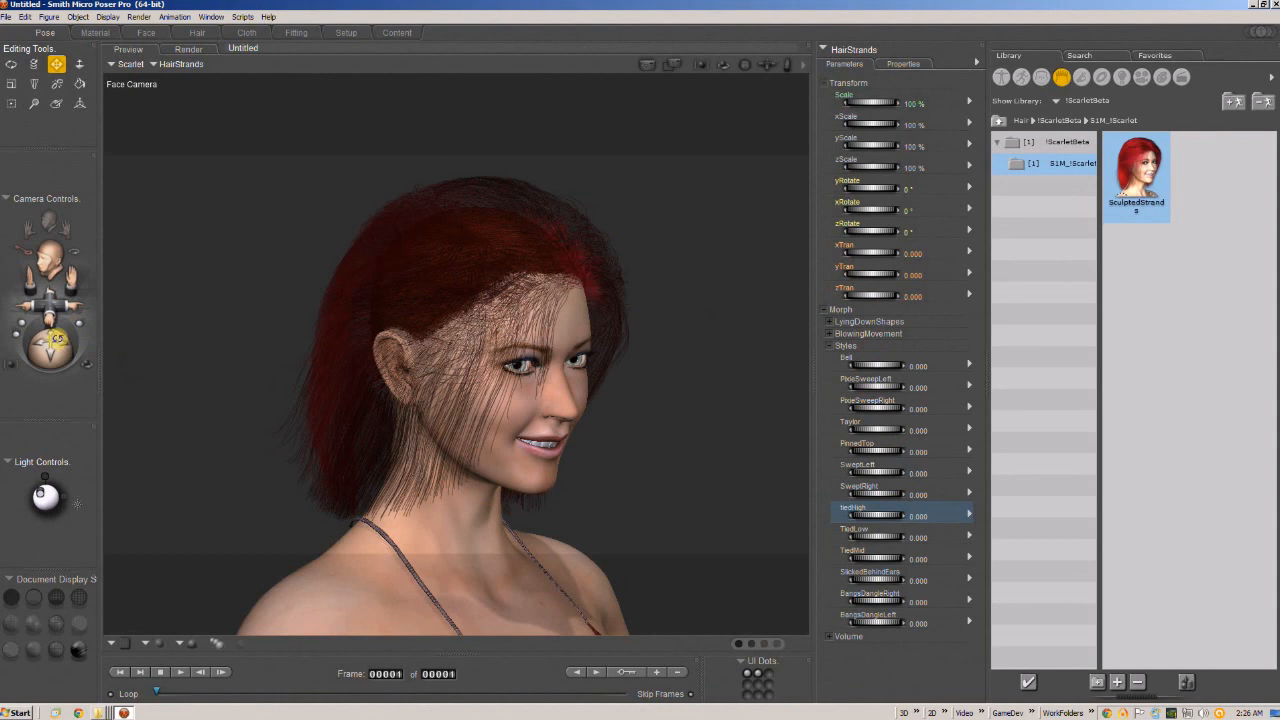
# Try the Bell style morph again in the three-quarter view and reset it to 0.
pyautogui.moveTo(57, 338); pyautogui.dragTo(56, 341)
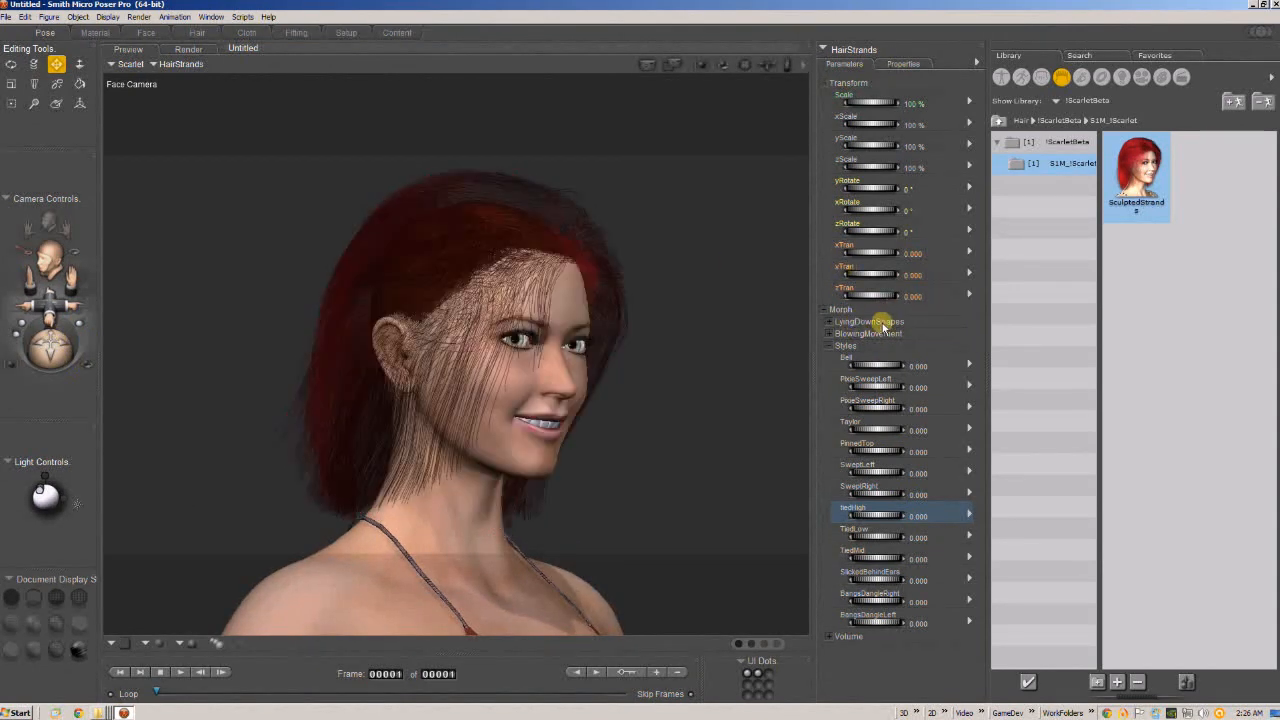
pyautogui.click(888, 346)
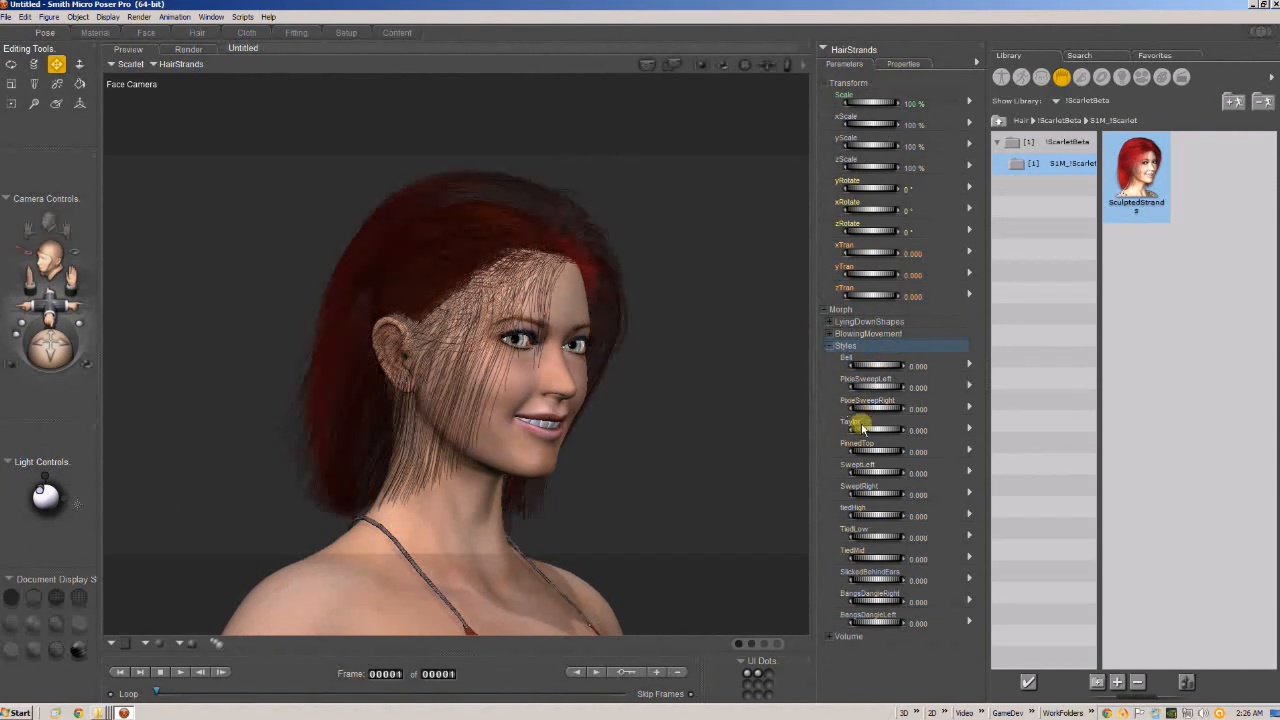
pyautogui.moveTo(868, 366); pyautogui.dragTo(920, 366)
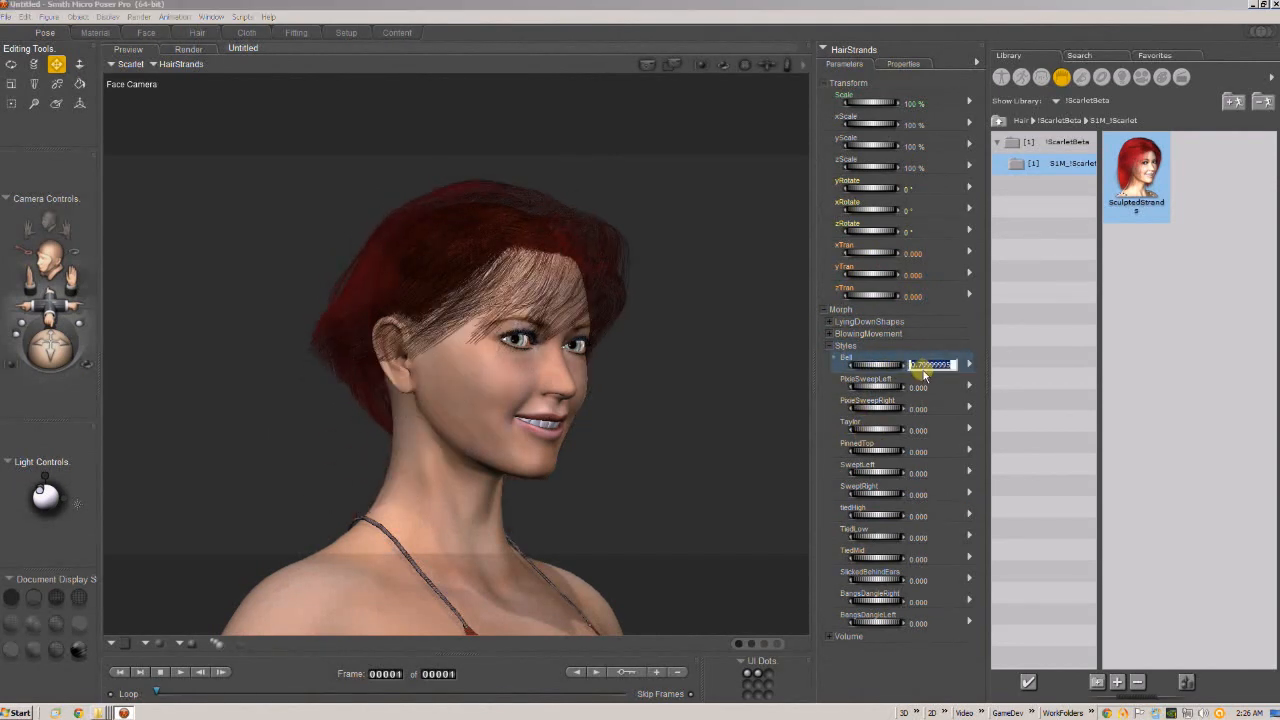
# Show the hair's Volume morphs, try increasing VolumeHeight from a front view, and reset it to 0.
pyautogui.click(832, 346)
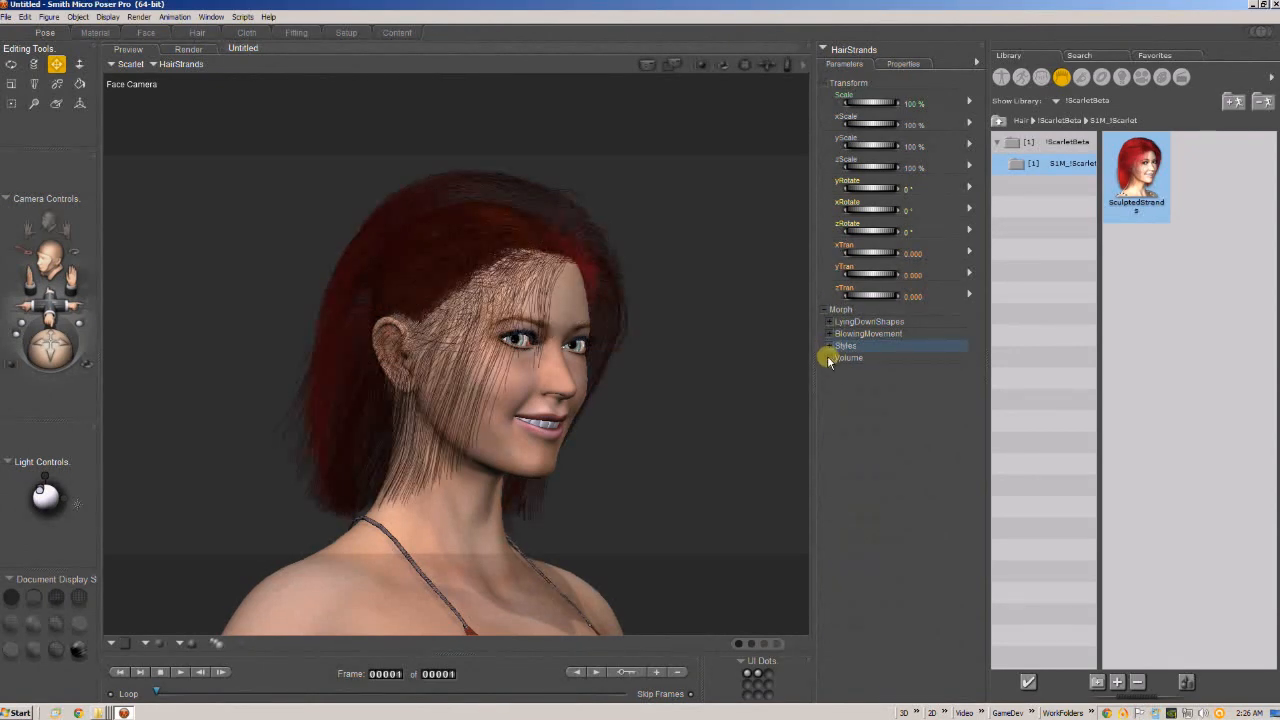
pyautogui.click(829, 358)
pyautogui.moveTo(54, 348); pyautogui.dragTo(45, 347)
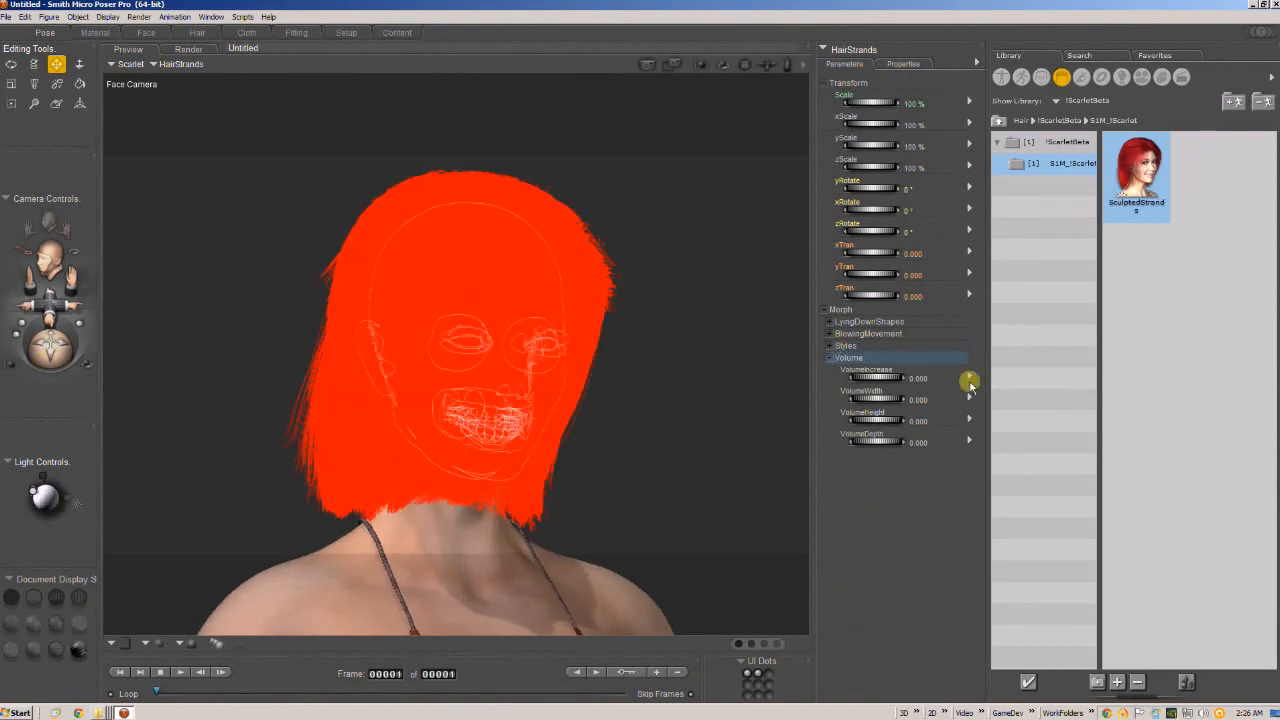
pyautogui.moveTo(872, 381); pyautogui.dragTo(874, 415)
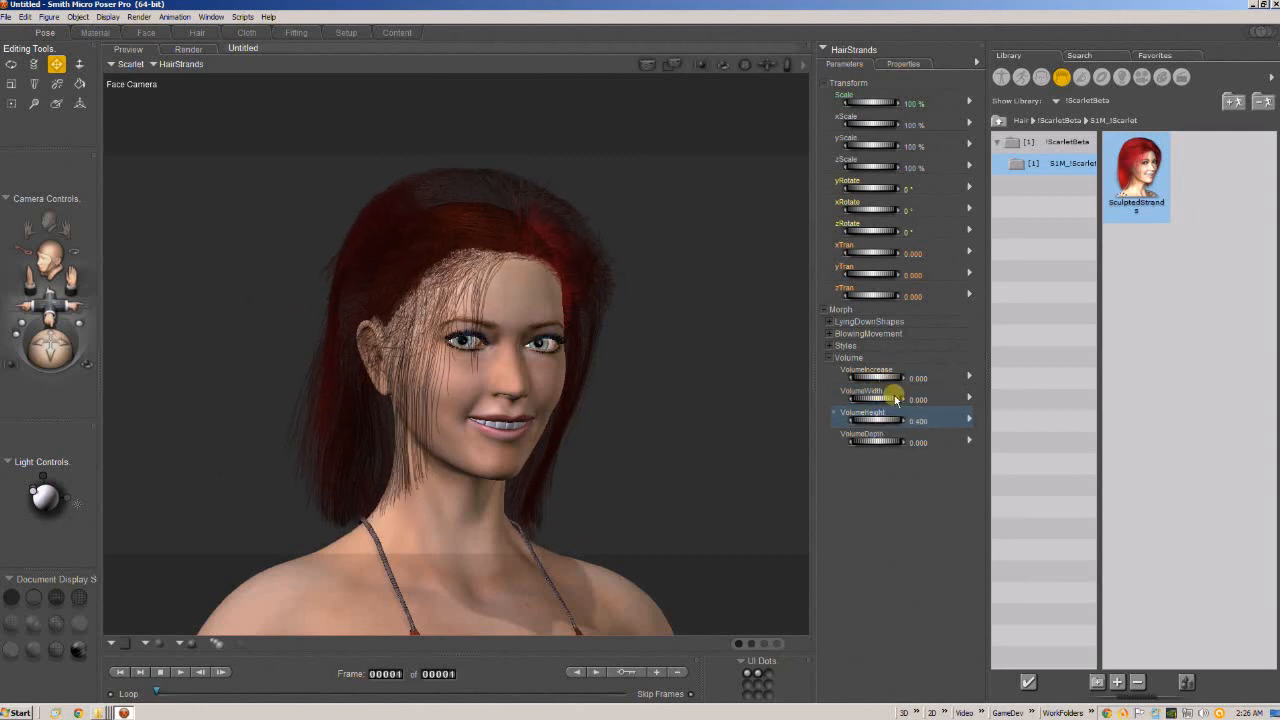
# Try the VolumeDepth morph at 1.2 on the hair from the side and undo it.
pyautogui.moveTo(62, 344); pyautogui.dragTo(77, 343)
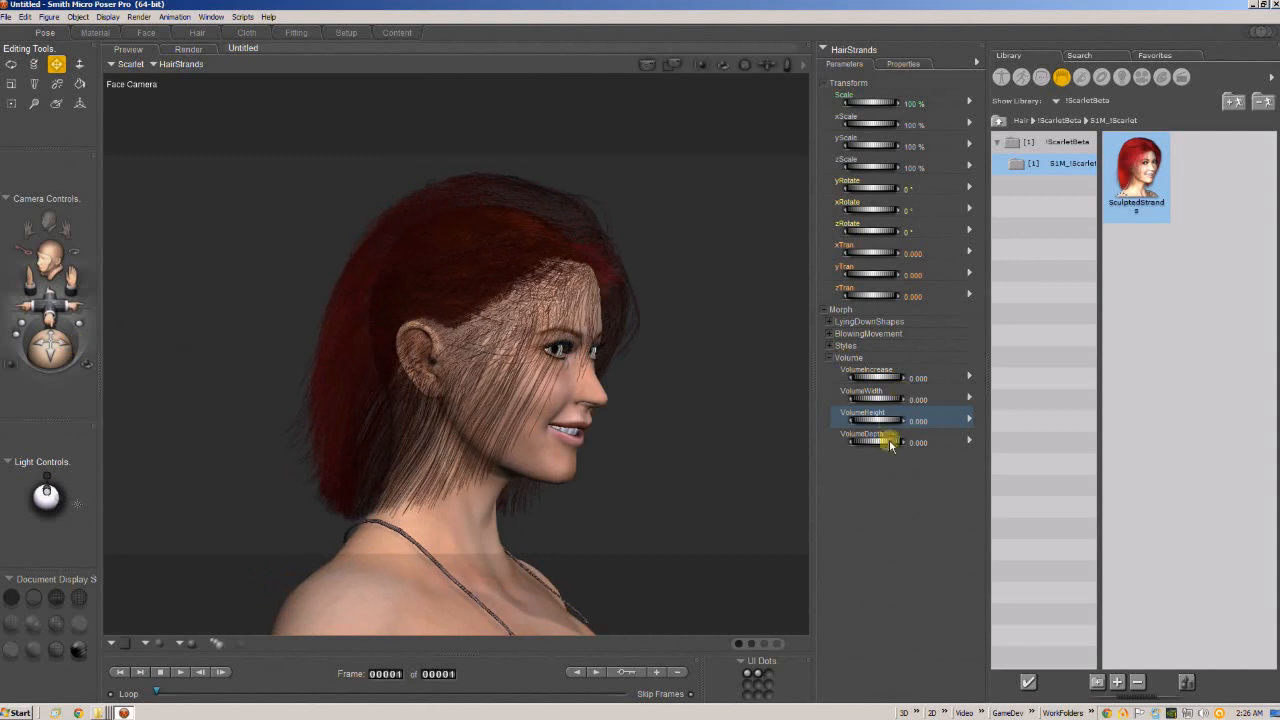
pyautogui.moveTo(891, 445); pyautogui.dragTo(916, 424)
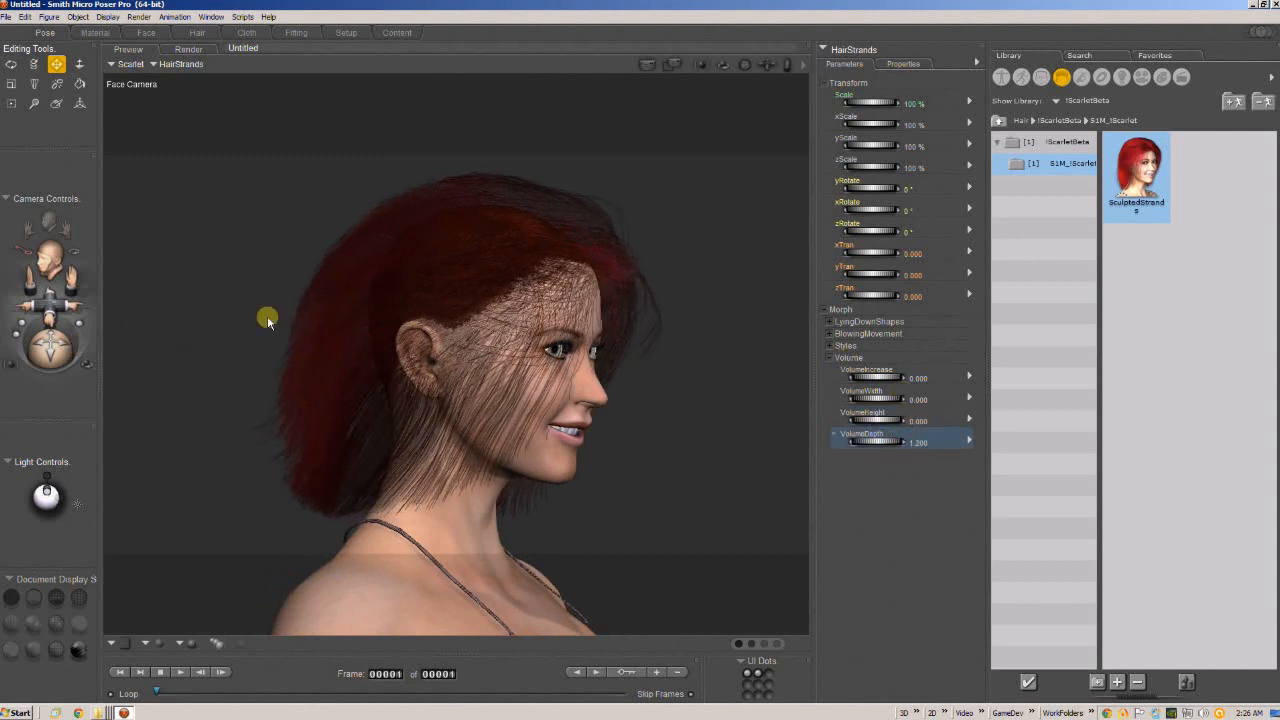
pyautogui.hotkey('ctrl', 'z')
pyautogui.moveTo(55, 344); pyautogui.dragTo(4, 320)
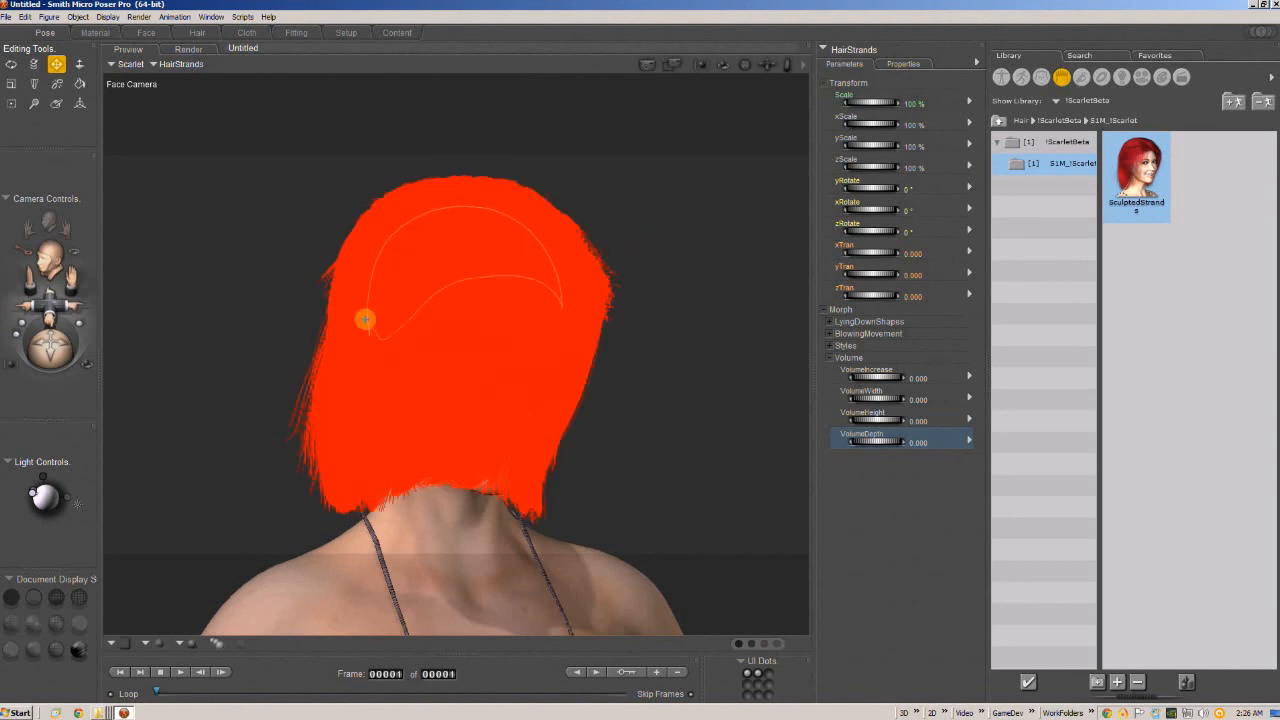
pyautogui.moveTo(55, 350); pyautogui.dragTo(62, 345)
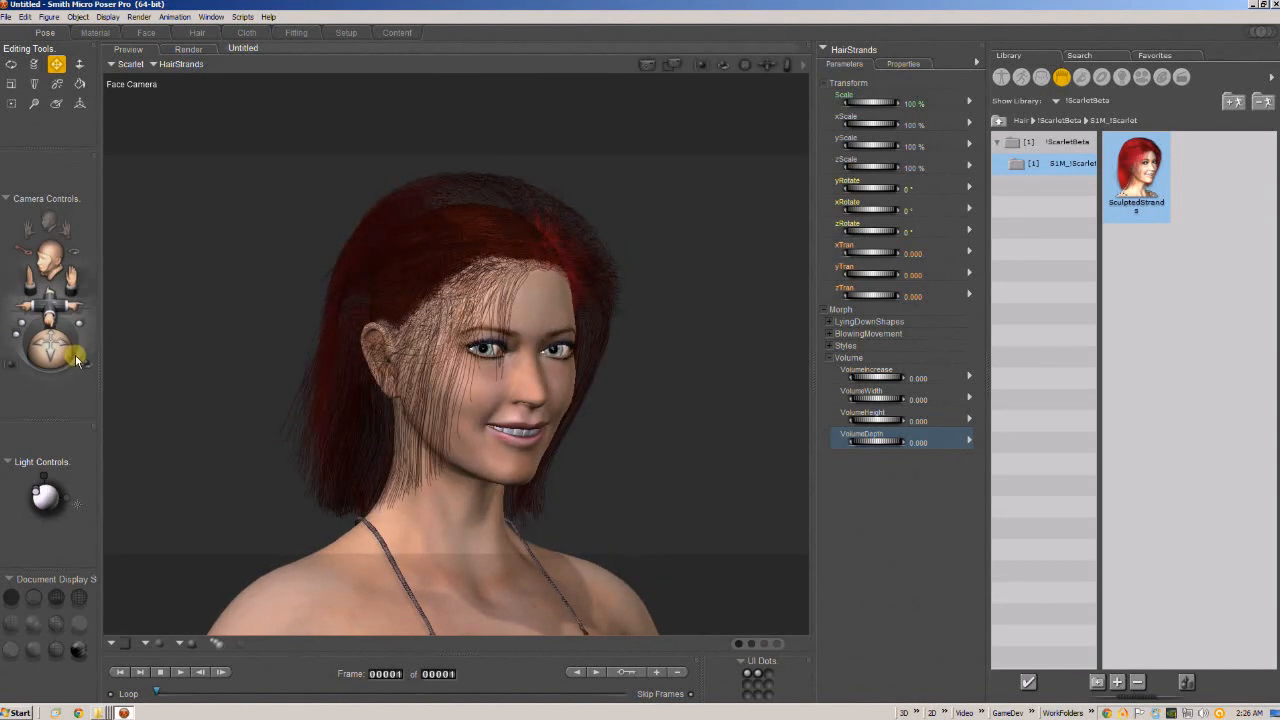
# Switch from the Volume morphs to BlowingMovement, try BlownRight on the hair, and reset it to 0.
pyautogui.click(829, 358)
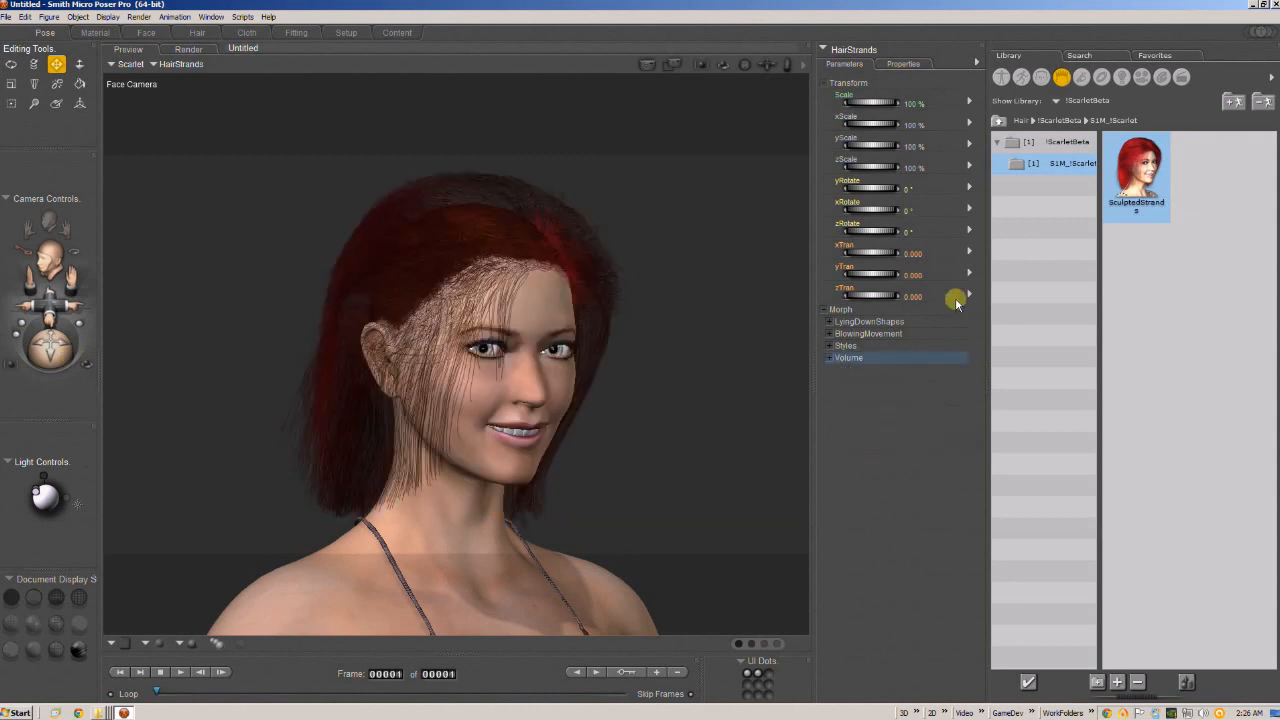
pyautogui.click(829, 333)
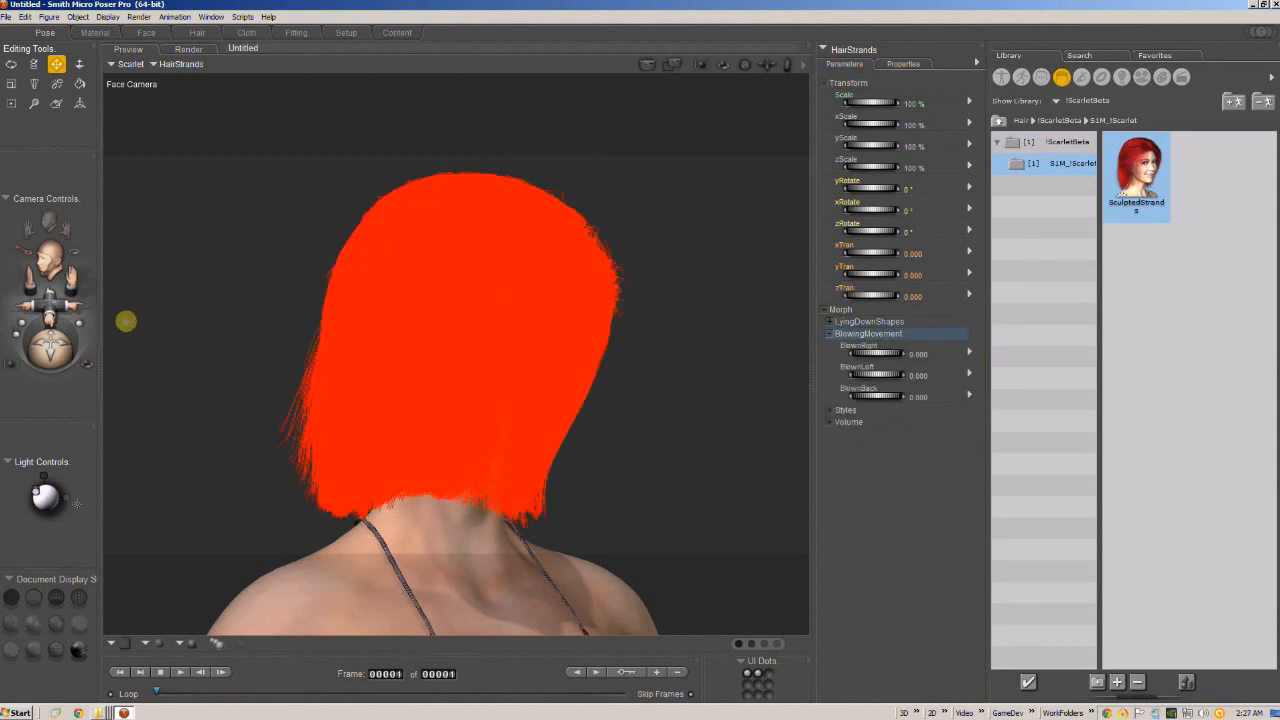
pyautogui.moveTo(60, 345)
pyautogui.mouseDown()
pyautogui.moveTo(78, 343)
pyautogui.moveTo(40, 343)
pyautogui.mouseUp()
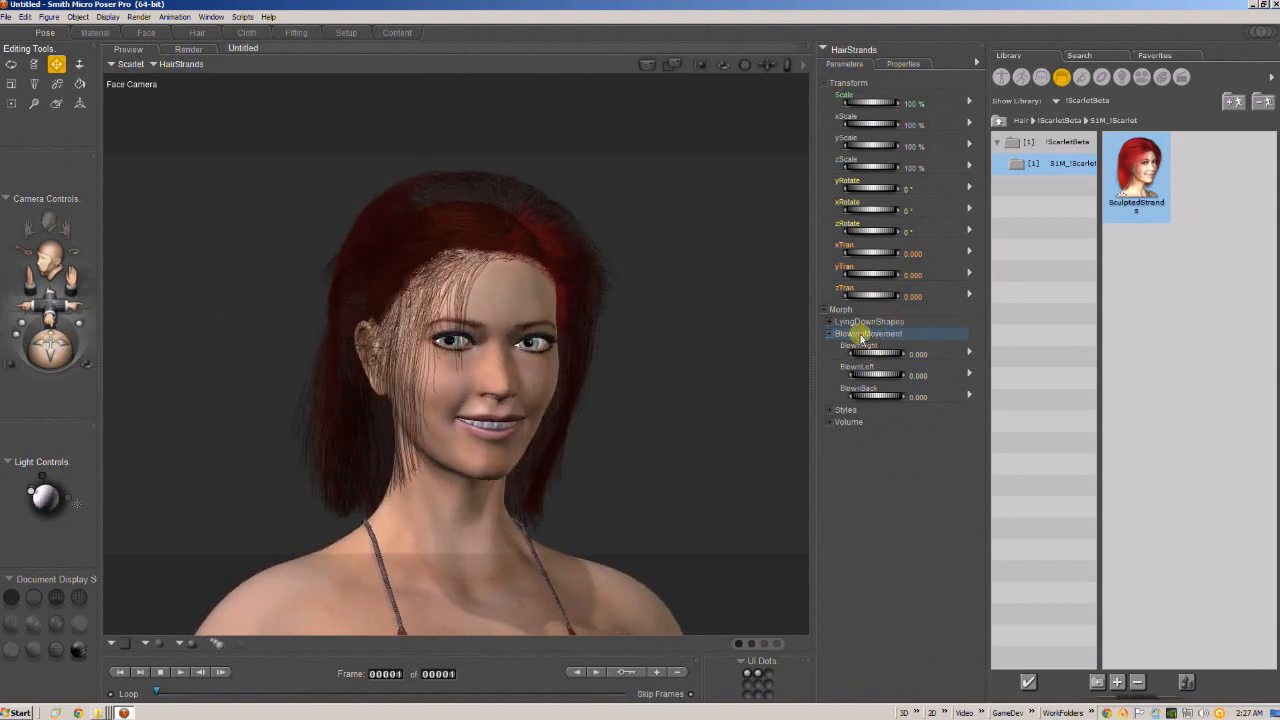
pyautogui.moveTo(890, 350); pyautogui.dragTo(909, 353)
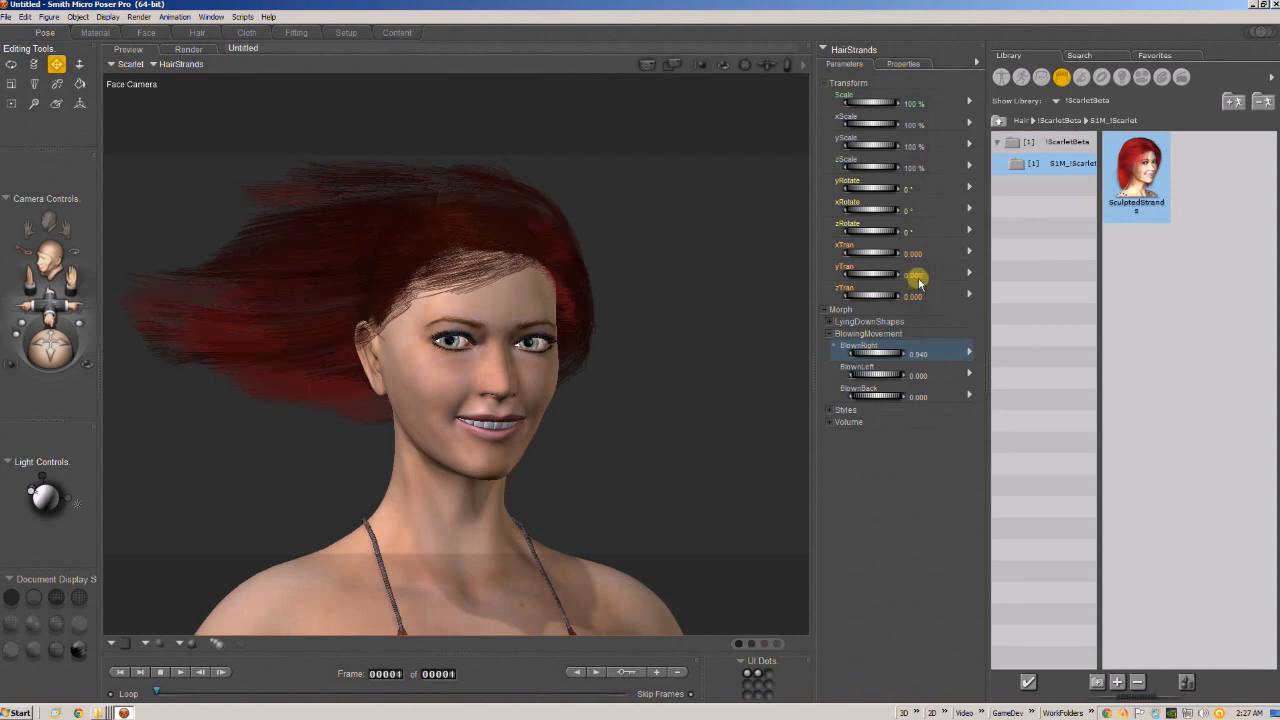
pyautogui.click(920, 353)
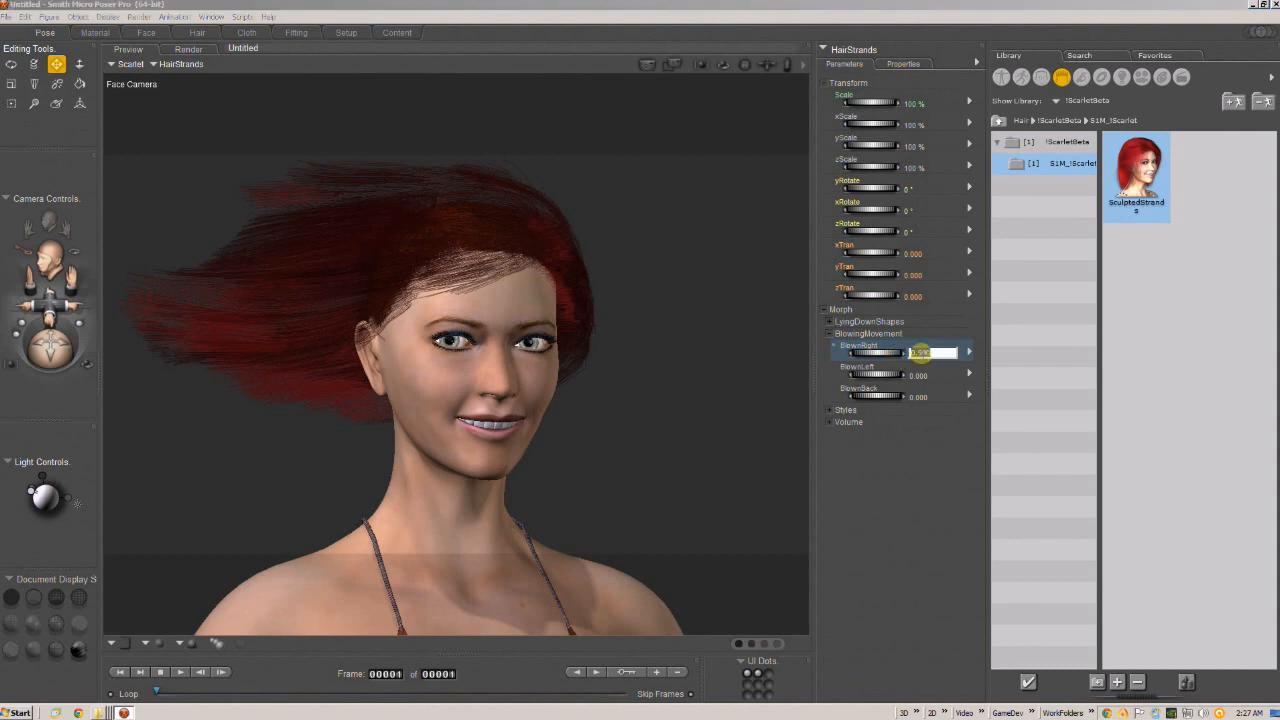
pyautogui.press('Return')
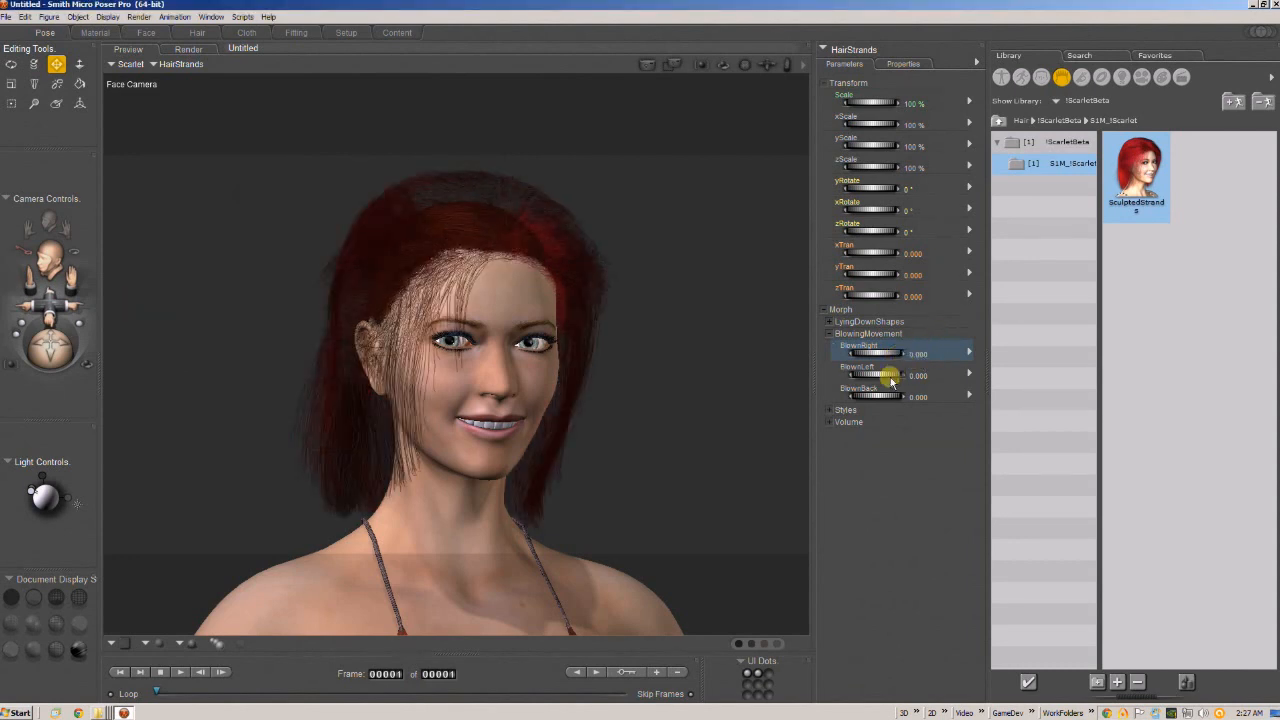
# Try the BlownLeft morph on the hair and reset it to 0.
pyautogui.moveTo(872, 373); pyautogui.dragTo(915, 374)
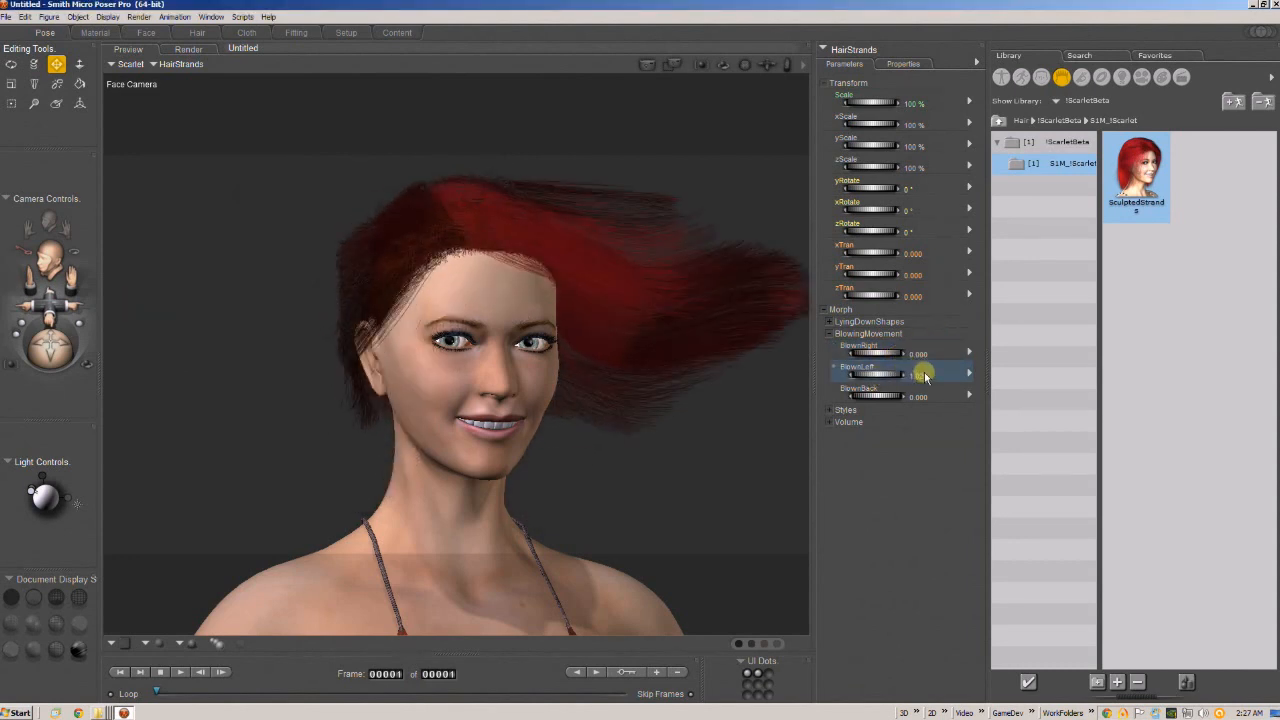
pyautogui.click(922, 376)
pyautogui.write('1')
pyautogui.press('Return')
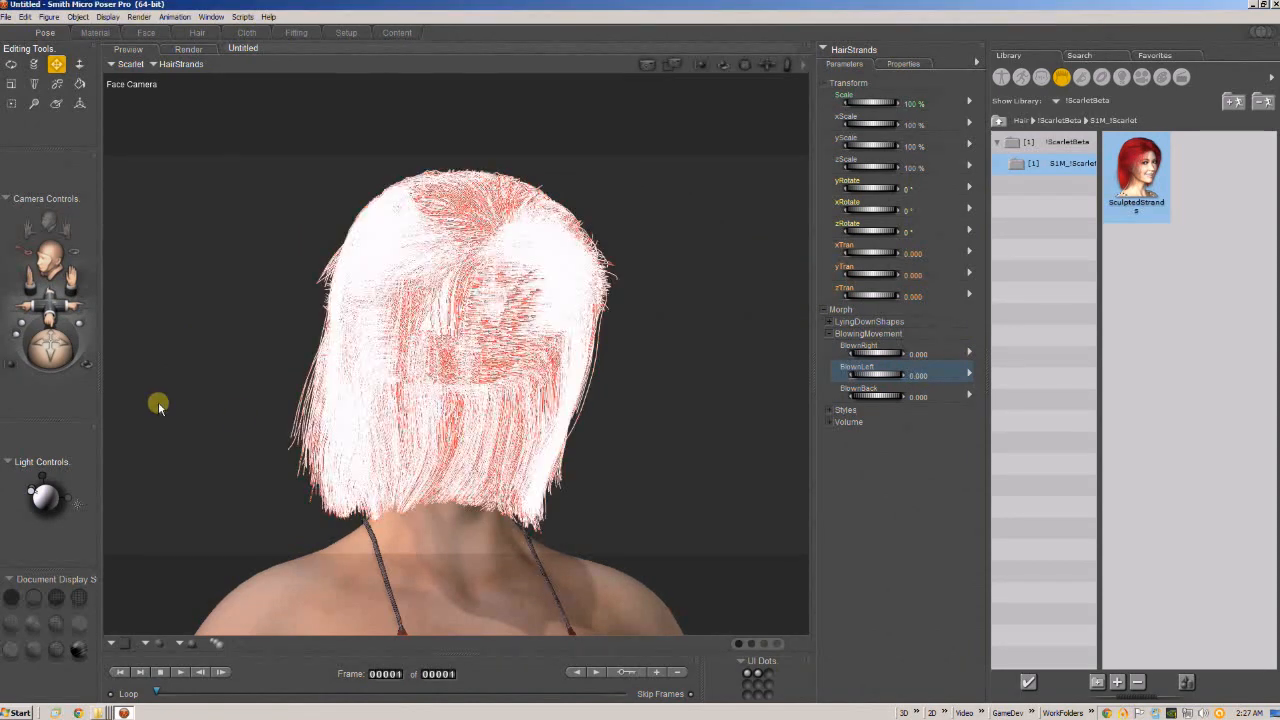
# Try the BlownBack morph on the hair from the side view and undo it.
pyautogui.moveTo(45, 345); pyautogui.dragTo(97, 350)
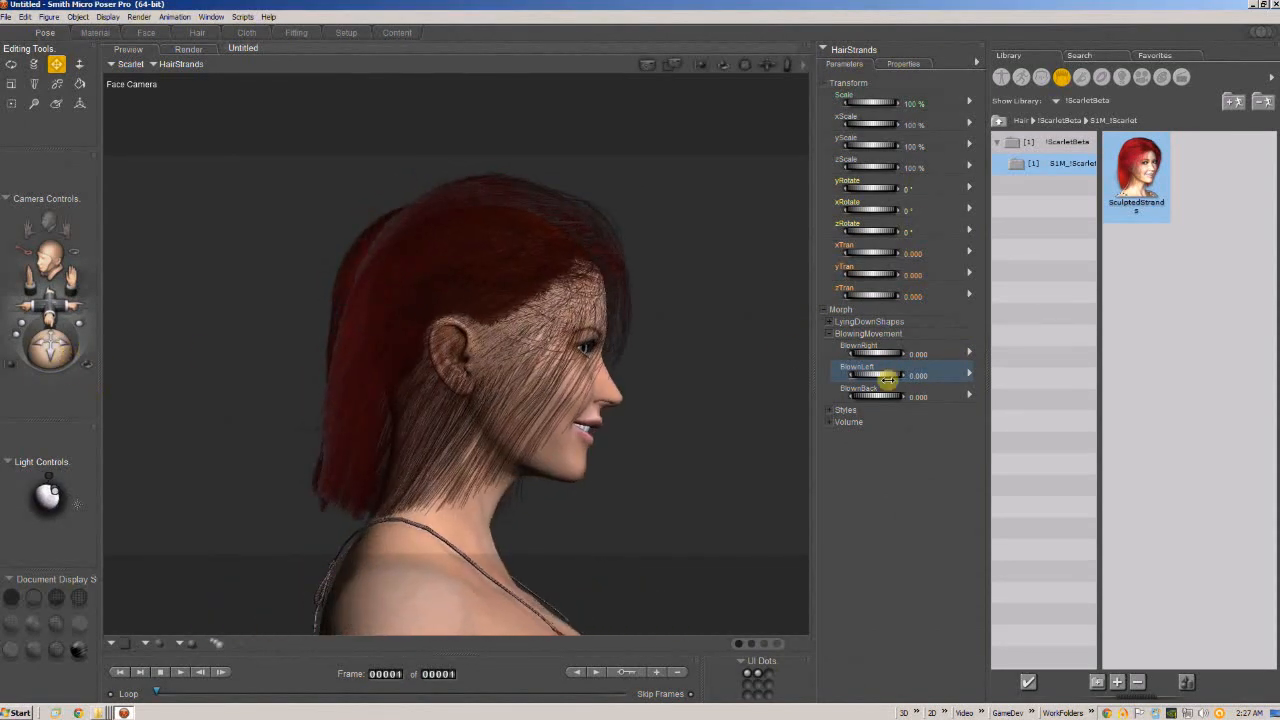
pyautogui.moveTo(876, 396); pyautogui.dragTo(912, 398)
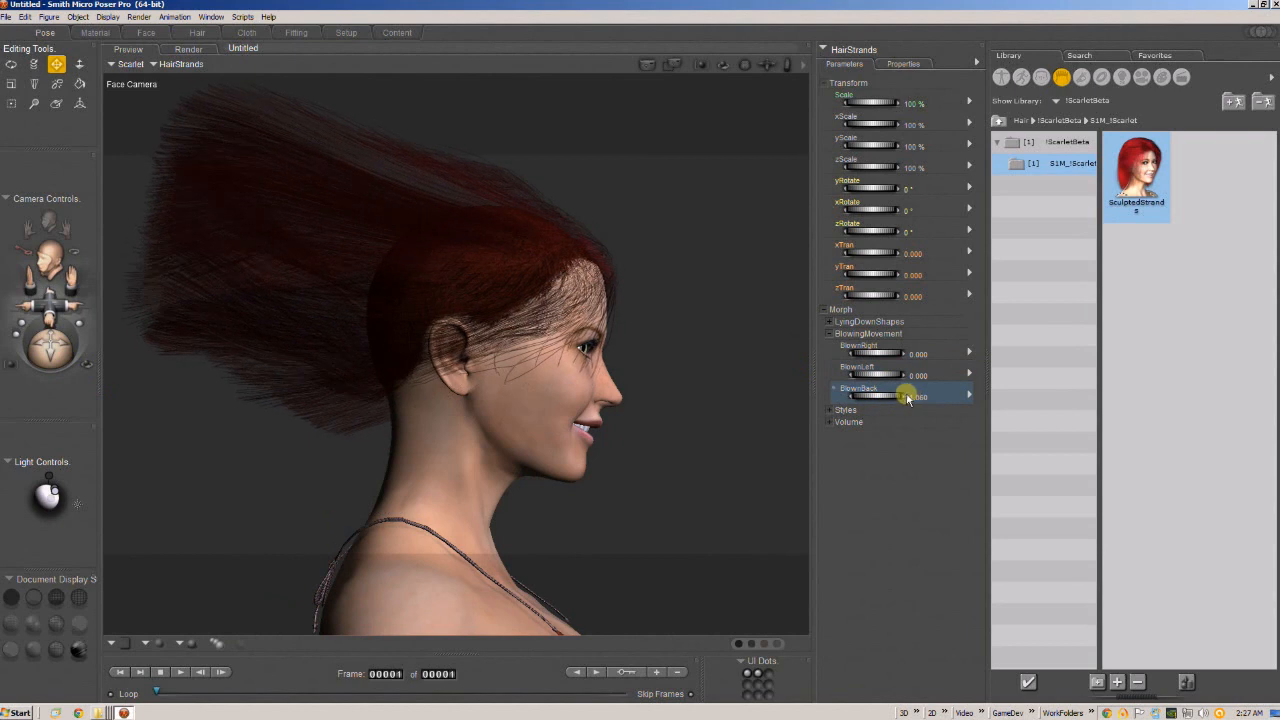
pyautogui.hotkey('ctrl', 'z')
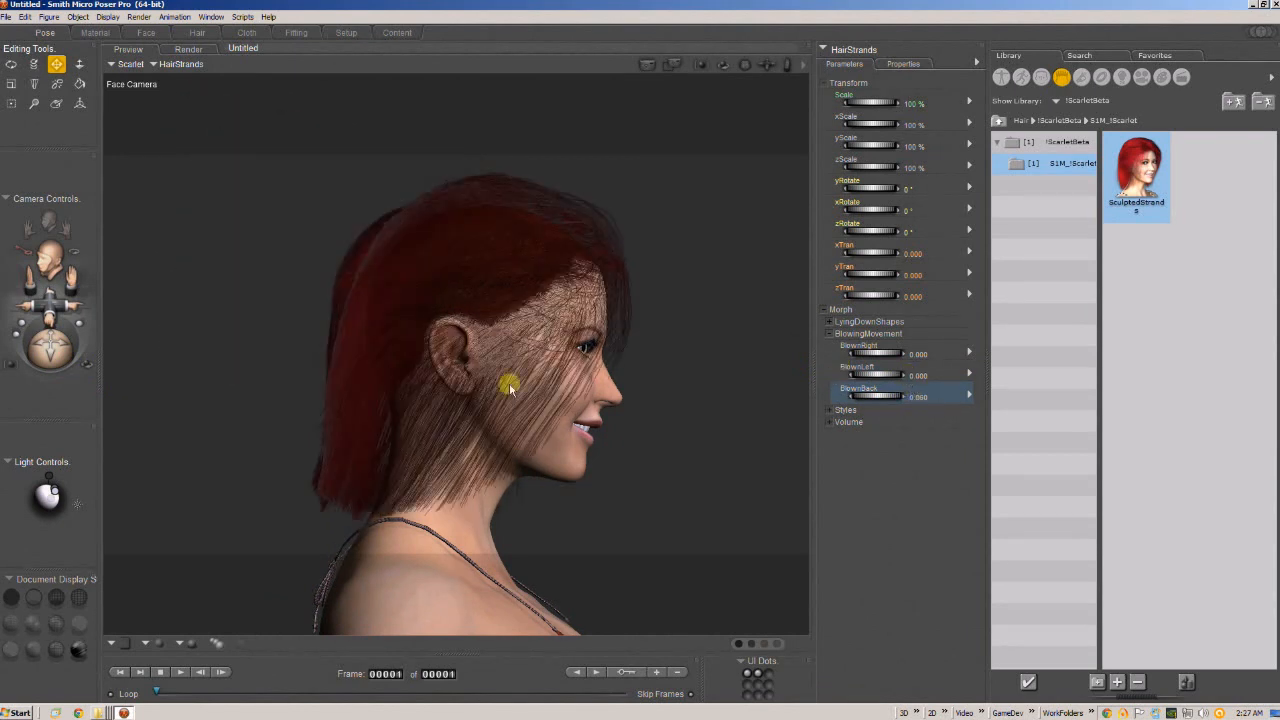
pyautogui.moveTo(51, 345); pyautogui.dragTo(100, 288)
pyautogui.moveTo(52, 343); pyautogui.dragTo(64, 351)
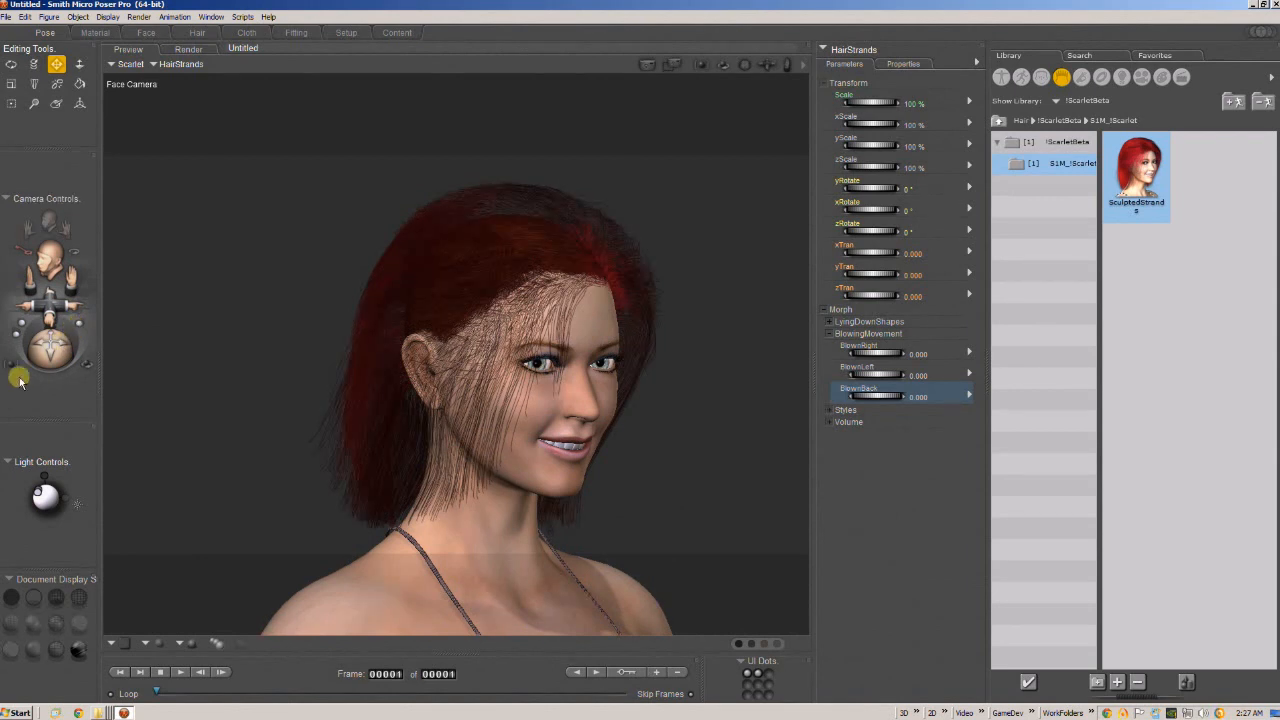
# Show the LyingDownShapes morphs in place of BlowingMovement and examine the head and hair from several angles.
pyautogui.click(828, 335)
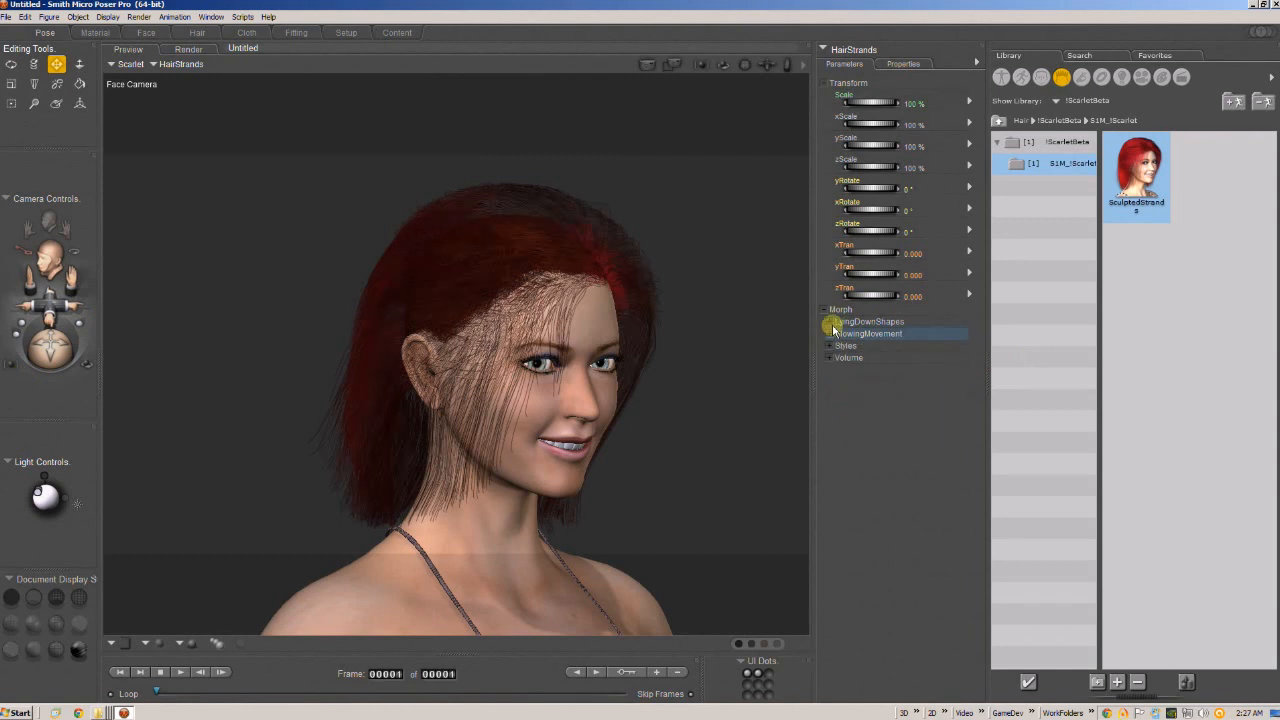
pyautogui.click(829, 321)
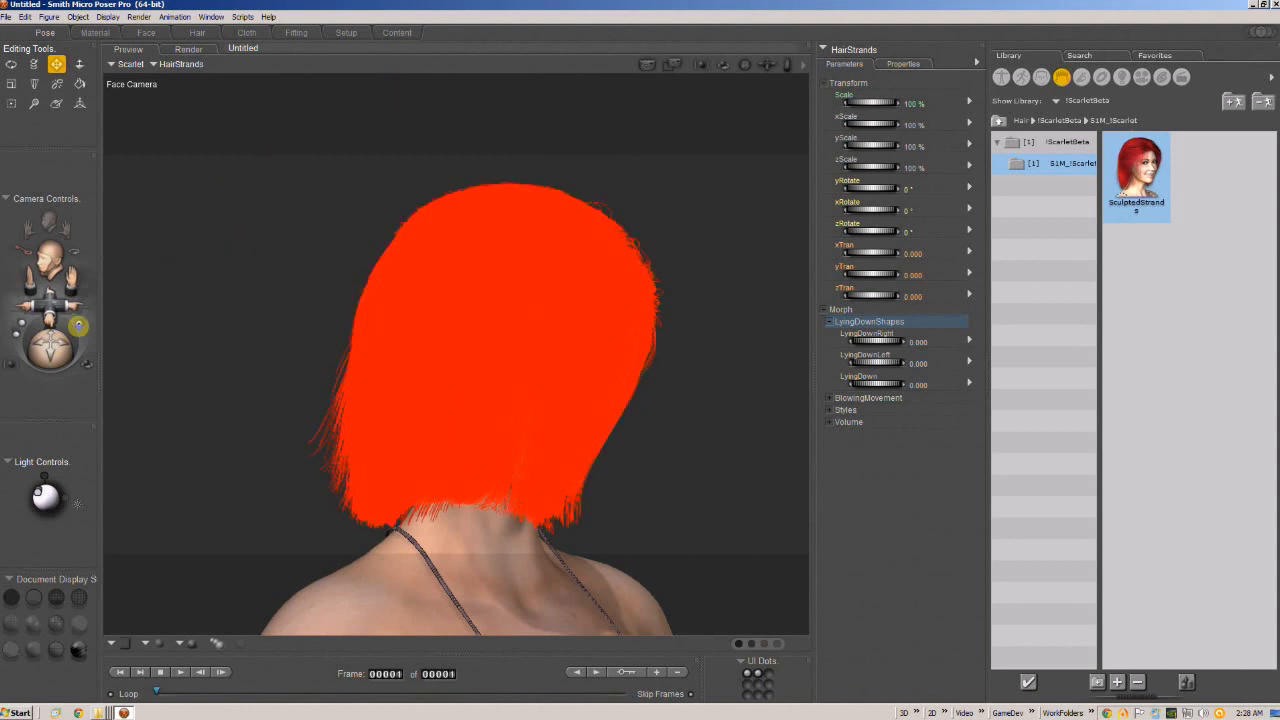
pyautogui.moveTo(78, 325); pyautogui.dragTo(60, 350)
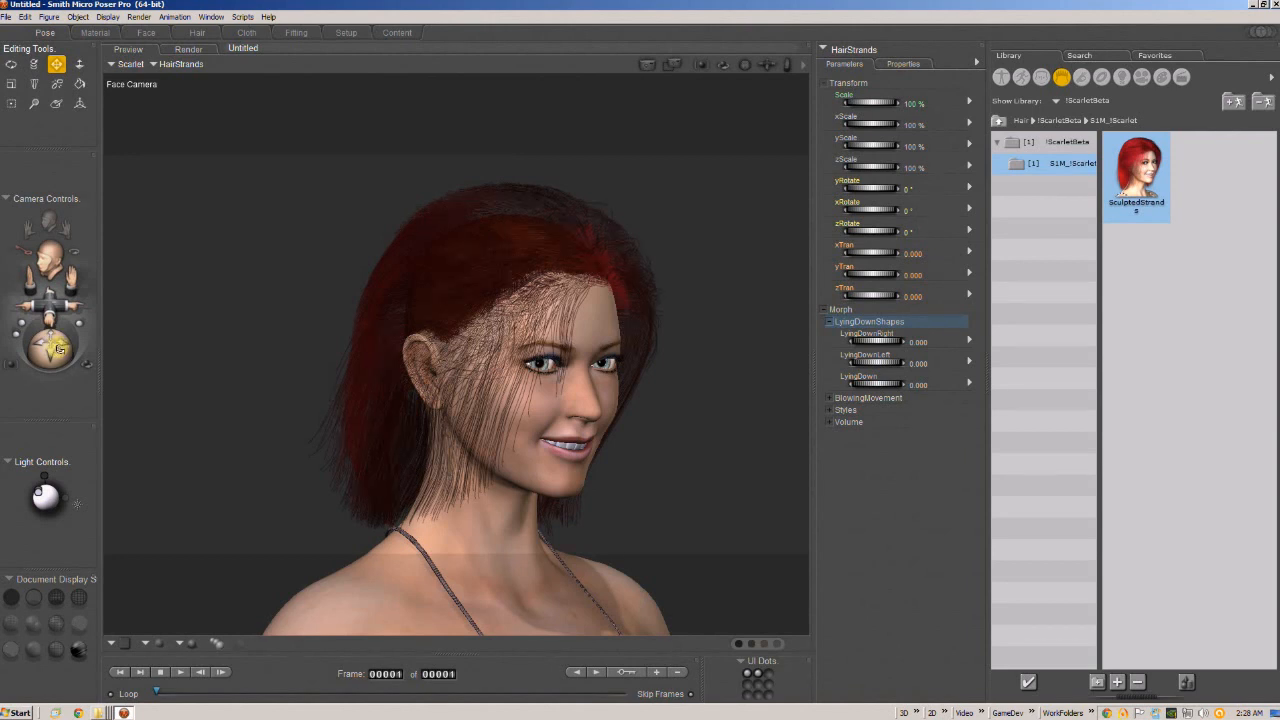
pyautogui.moveTo(53, 350)
pyautogui.mouseDown()
pyautogui.moveTo(75, 350)
pyautogui.moveTo(46, 347)
pyautogui.mouseUp()
pyautogui.moveTo(55, 300); pyautogui.dragTo(85, 249)
pyautogui.moveTo(49, 344); pyautogui.dragTo(61, 286)
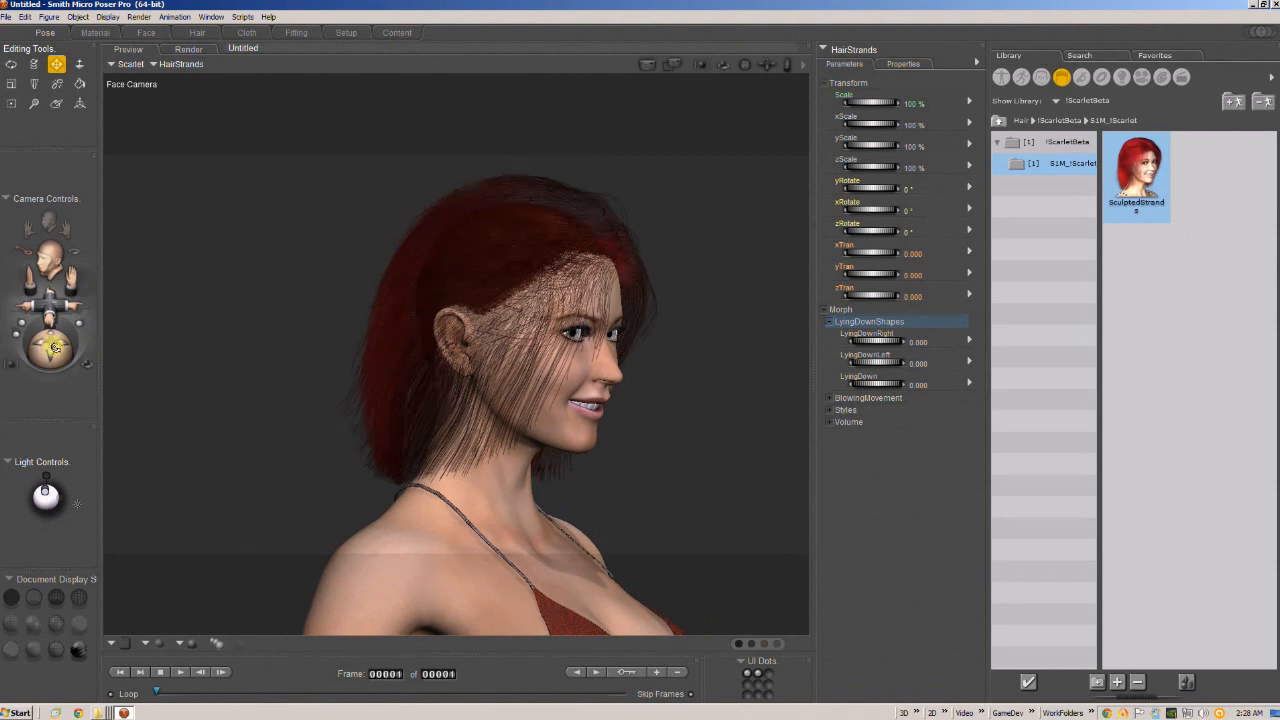
pyautogui.moveTo(52, 345)
pyautogui.mouseDown()
pyautogui.moveTo(63, 340)
pyautogui.moveTo(45, 342)
pyautogui.mouseUp()
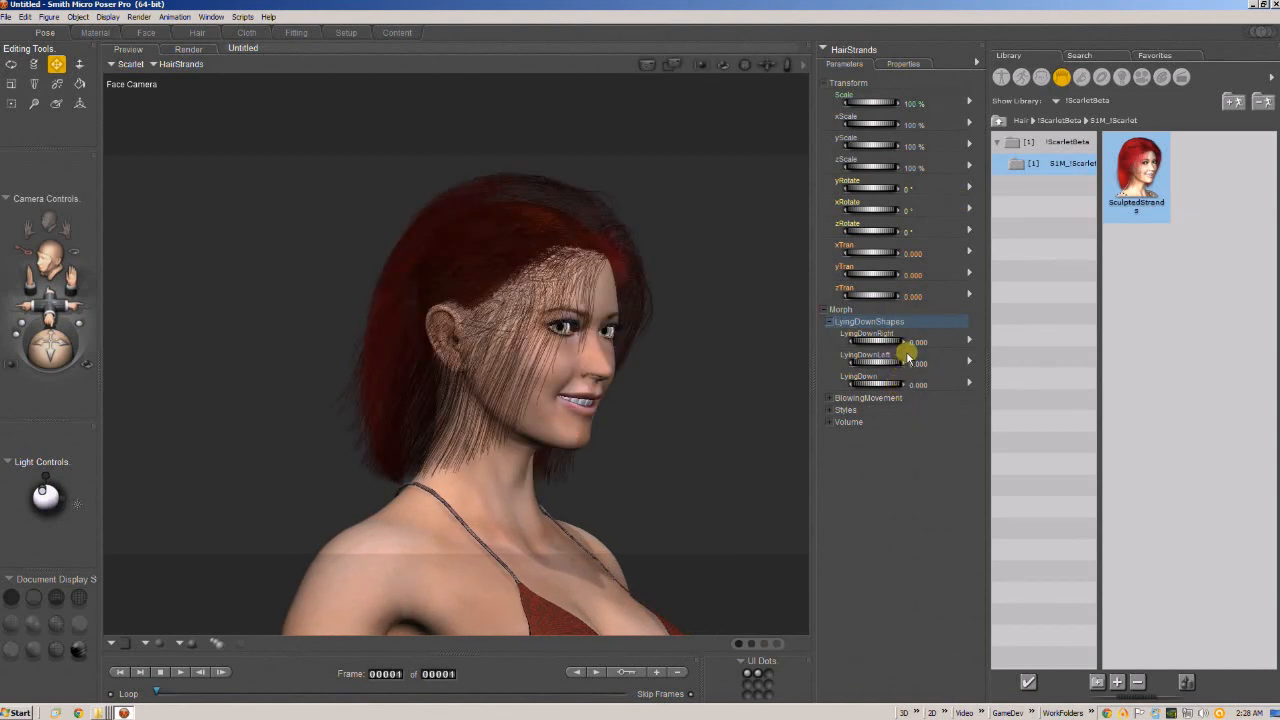
pyautogui.moveTo(49, 343); pyautogui.dragTo(133, 352)
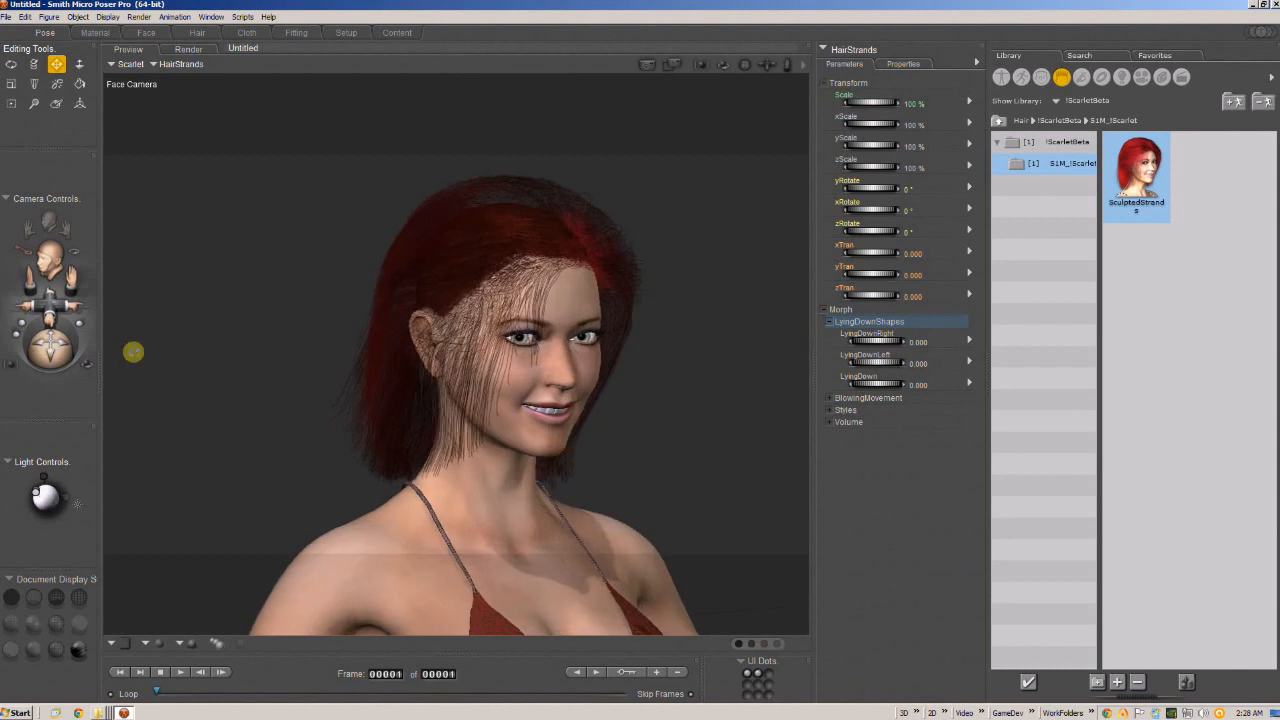
# Try the LyingDown morph at 1 on the hair, examine it from the side, and reset it to 0.
pyautogui.click(920, 385)
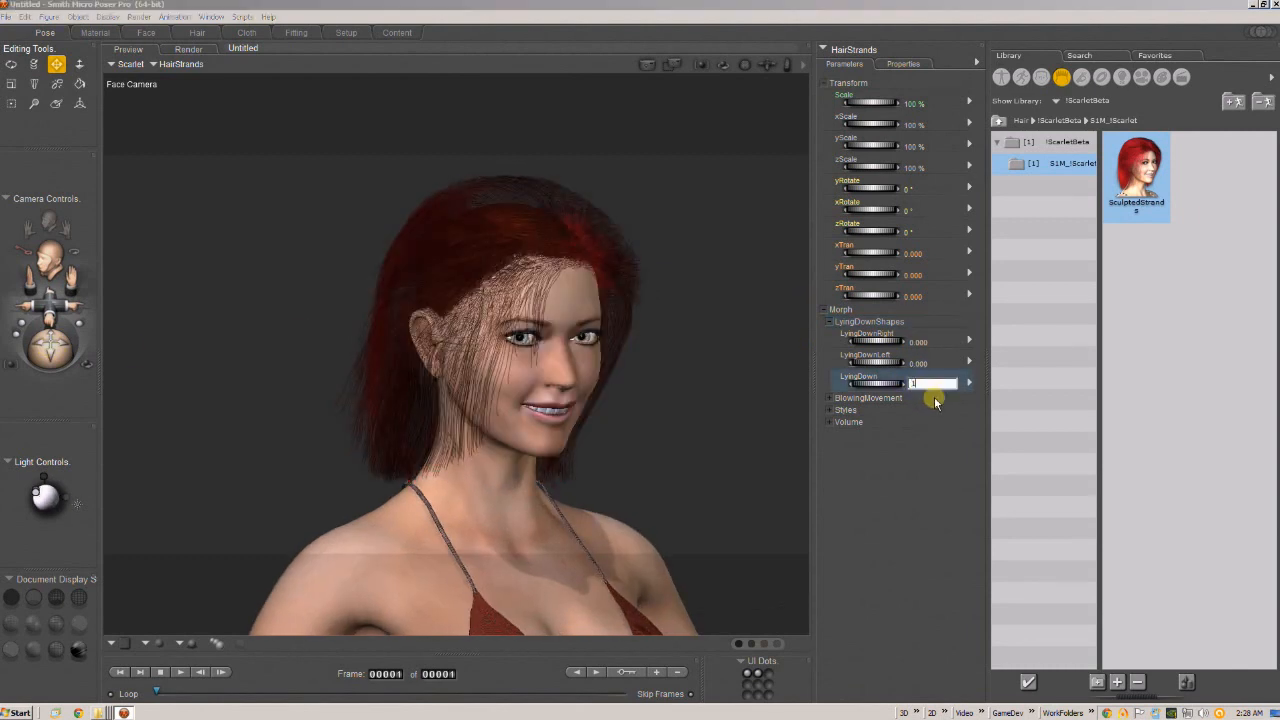
pyautogui.write('1')
pyautogui.press('Return')
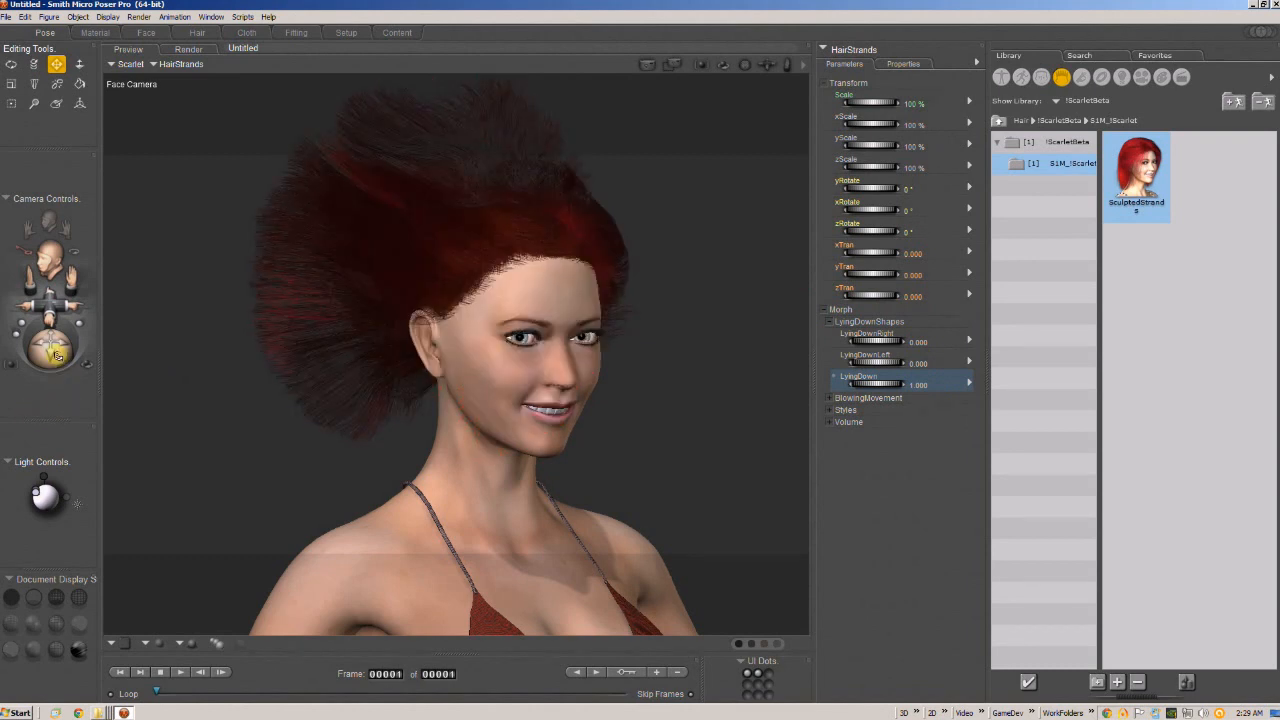
pyautogui.moveTo(57, 355); pyautogui.dragTo(95, 353)
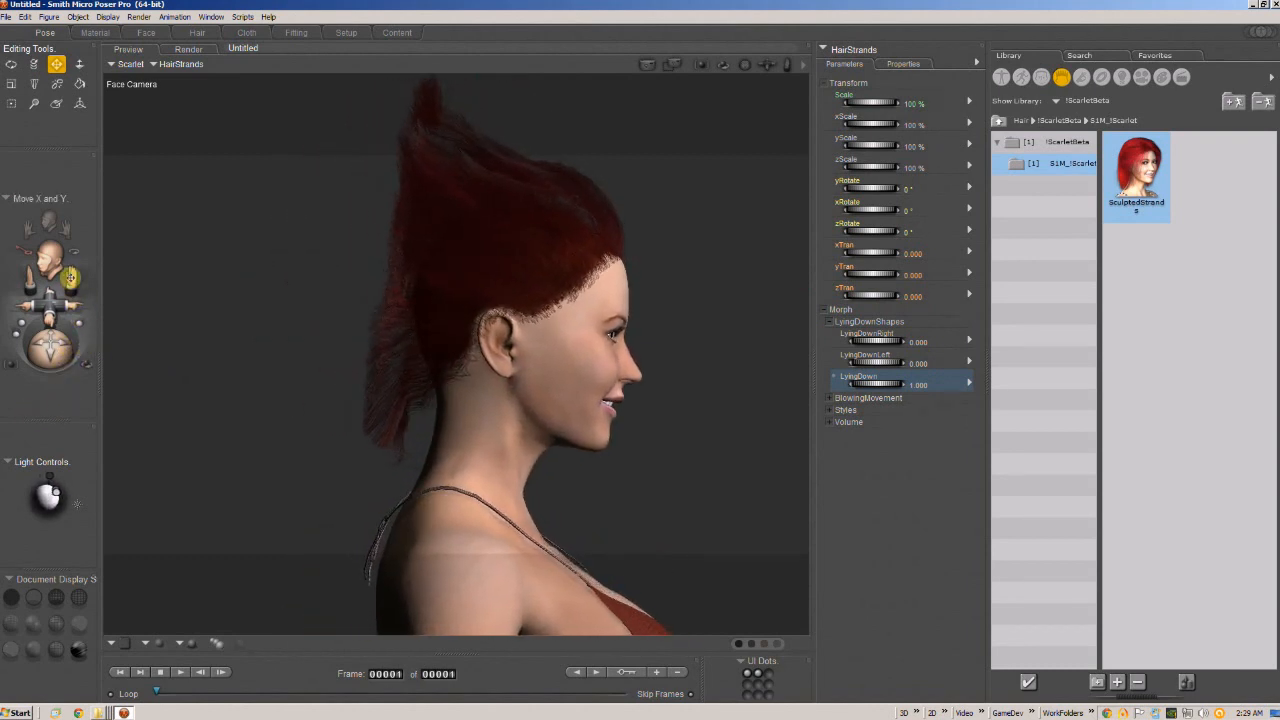
pyautogui.moveTo(70, 277); pyautogui.dragTo(50, 298)
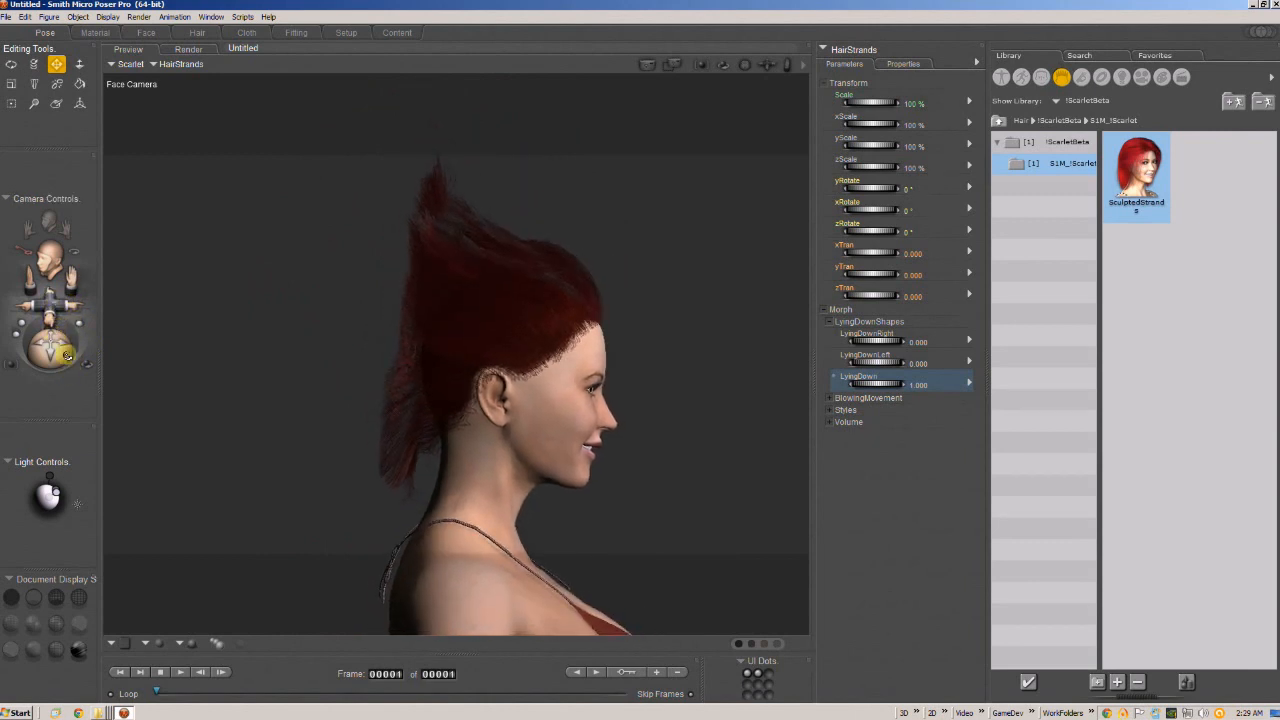
pyautogui.moveTo(52, 350)
pyautogui.mouseDown()
pyautogui.moveTo(25, 340)
pyautogui.moveTo(60, 346)
pyautogui.moveTo(49, 344)
pyautogui.mouseUp()
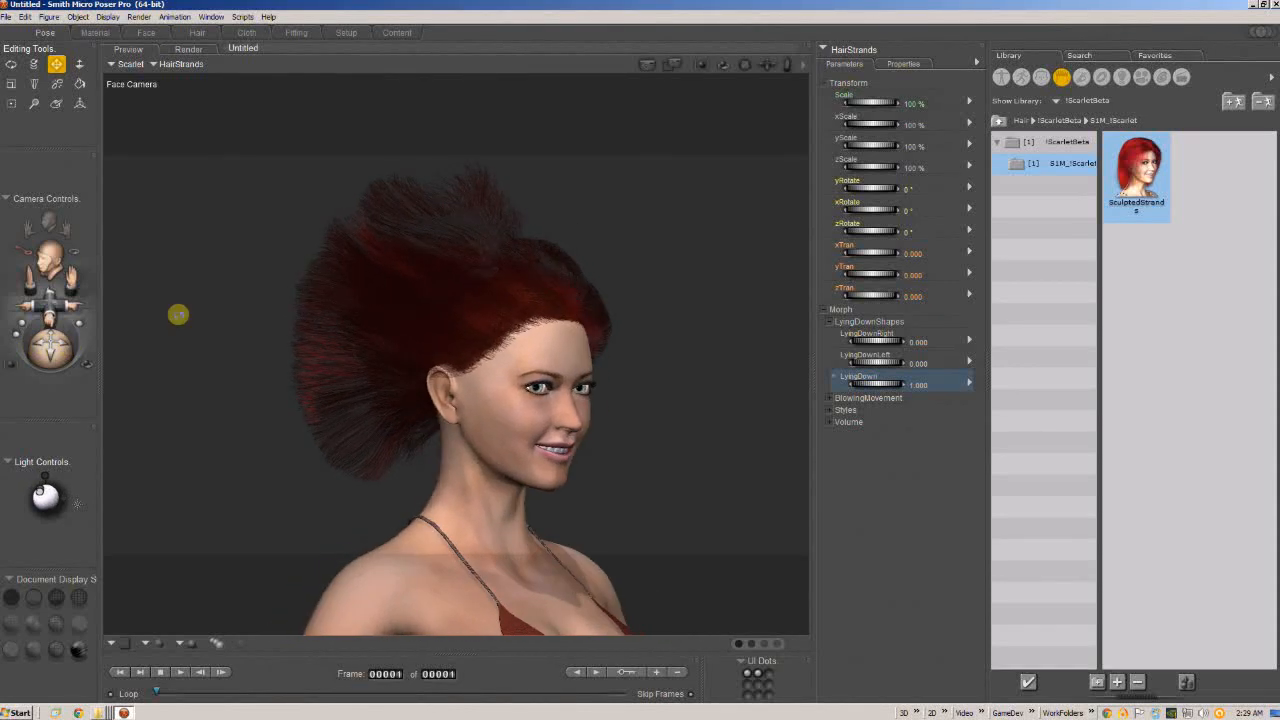
pyautogui.click(915, 384)
pyautogui.write('1')
pyautogui.press('Return')
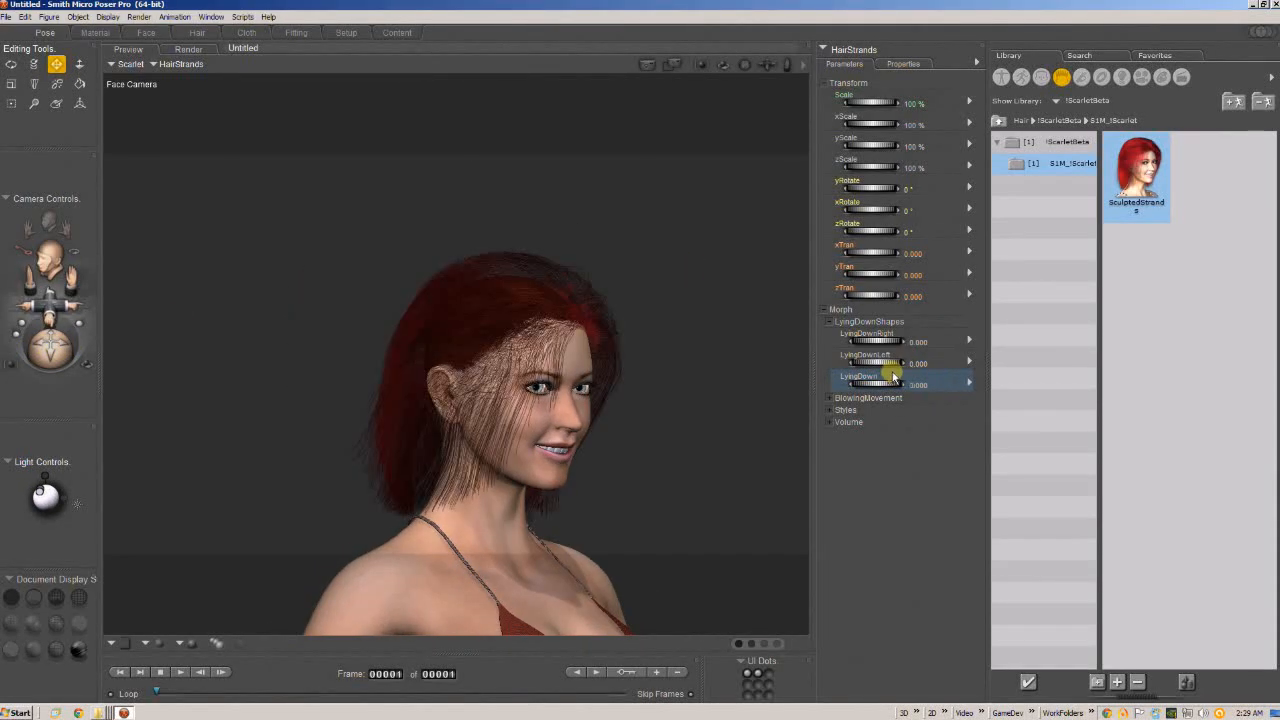
# Tilt the figure's neck sideways to a Side-Side rotation of about -7° with the Rotate tool.
pyautogui.moveTo(34, 343); pyautogui.dragTo(5, 331)
pyautogui.press('r')
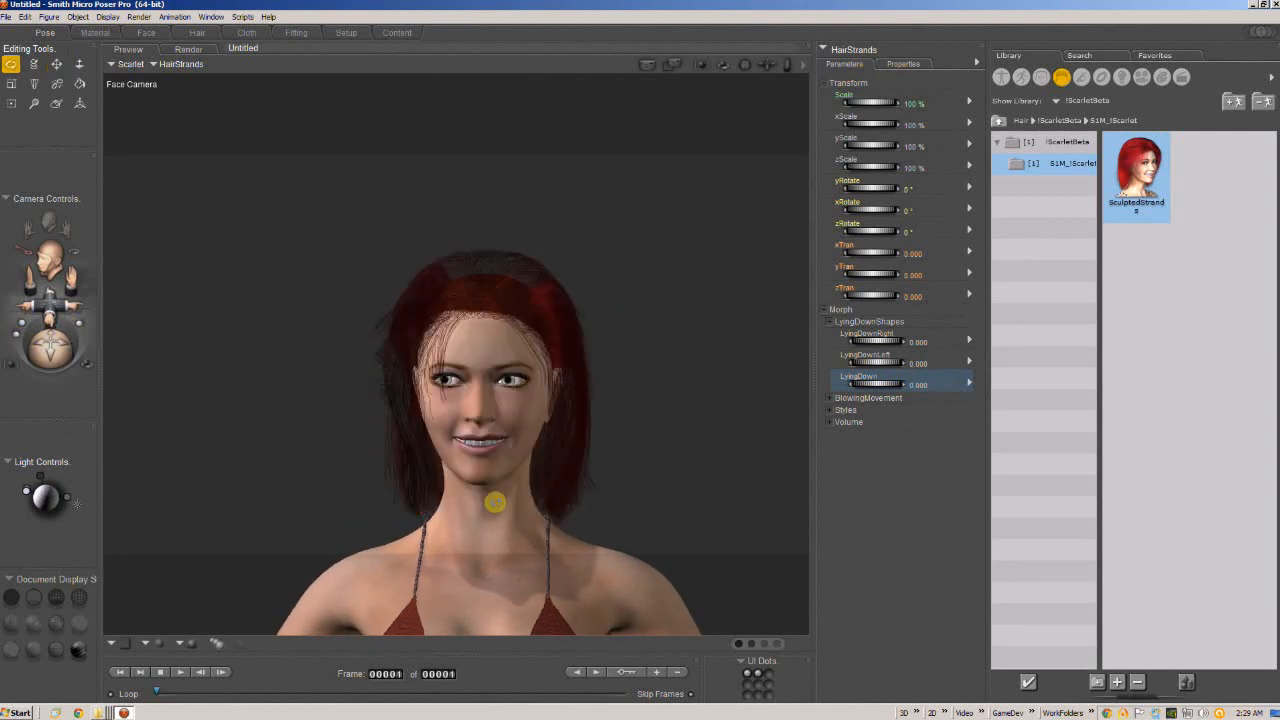
pyautogui.moveTo(495, 502); pyautogui.dragTo(495, 485)
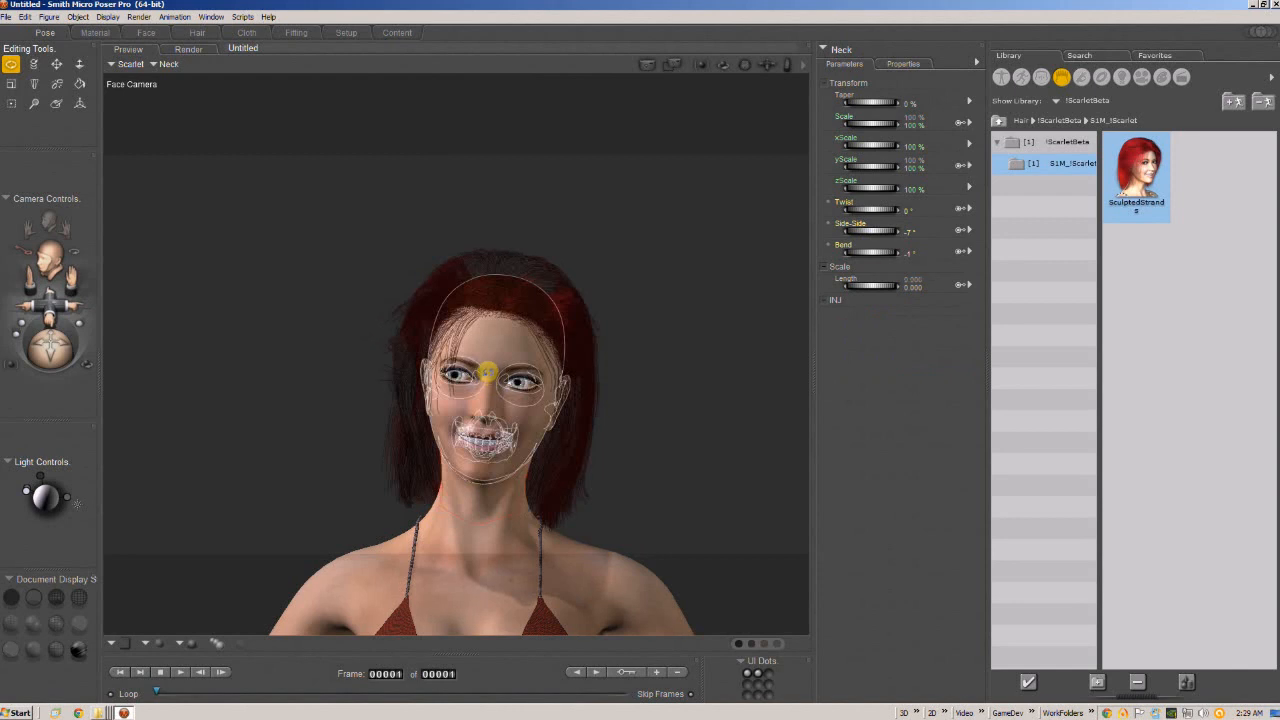
pyautogui.click(485, 468)
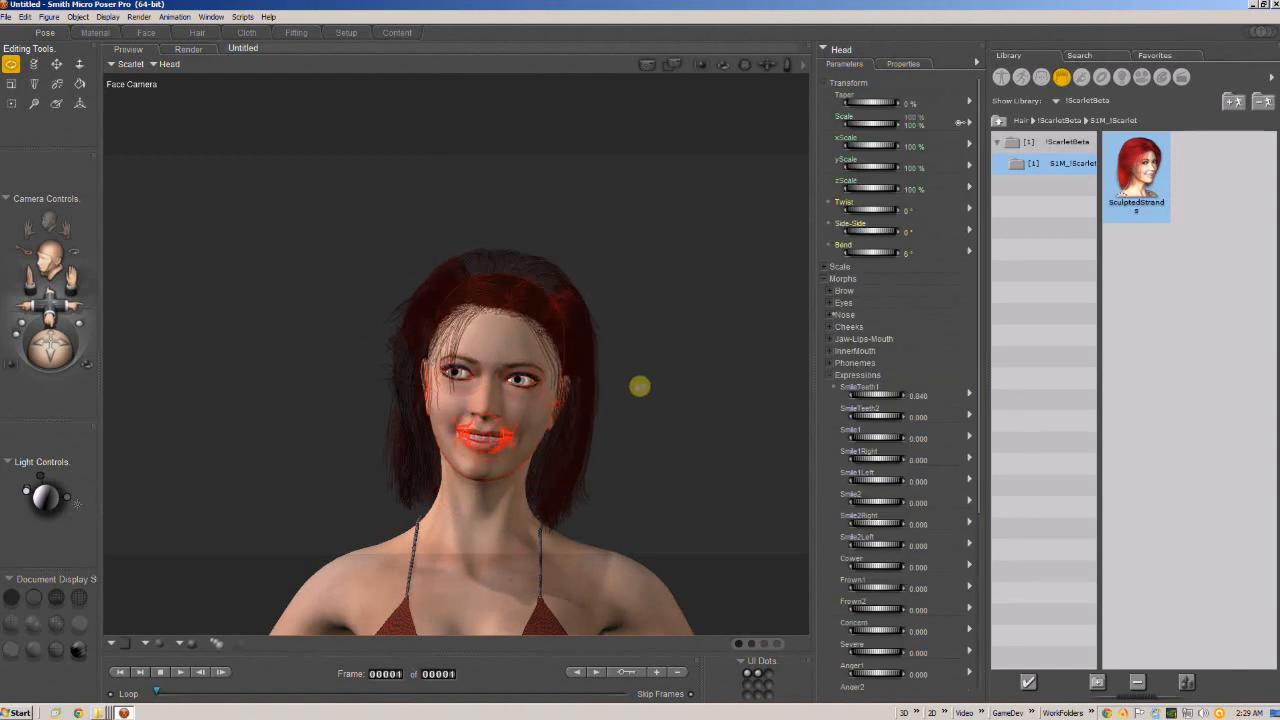
# Set the LyingDownRight morph of HairStrands to 1.
pyautogui.click(576, 335)
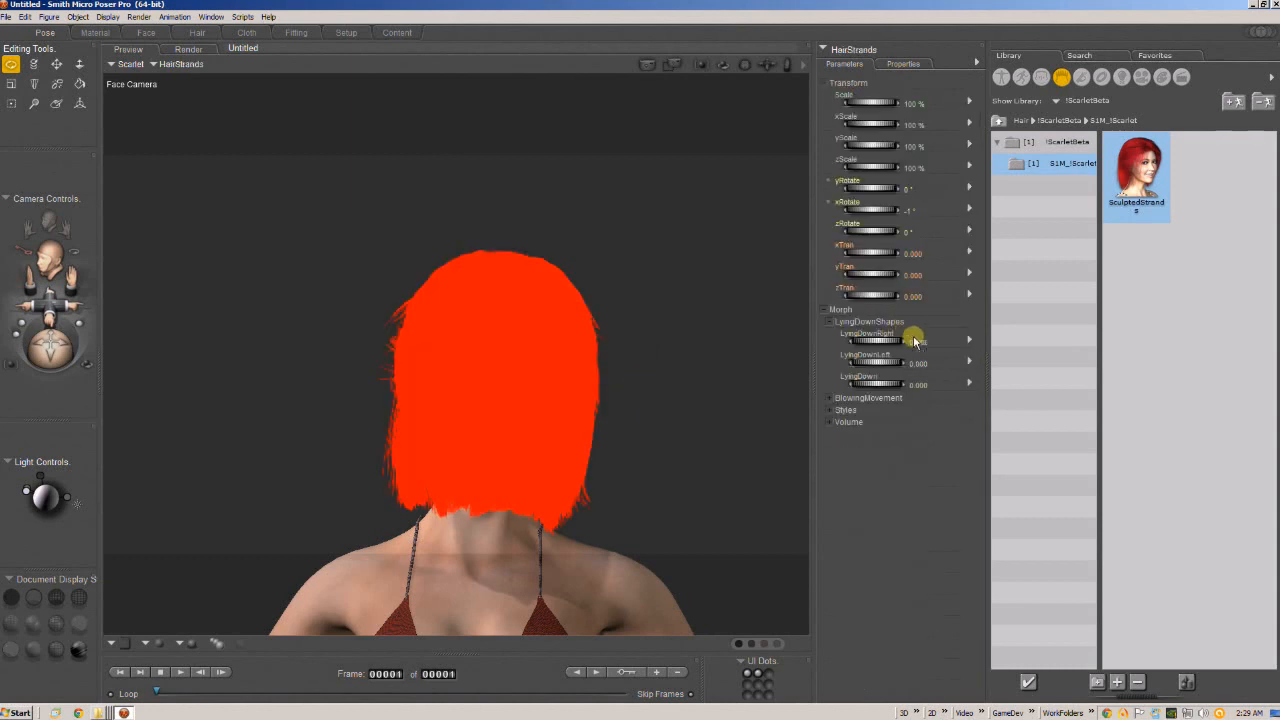
pyautogui.click(918, 342)
pyautogui.write('1')
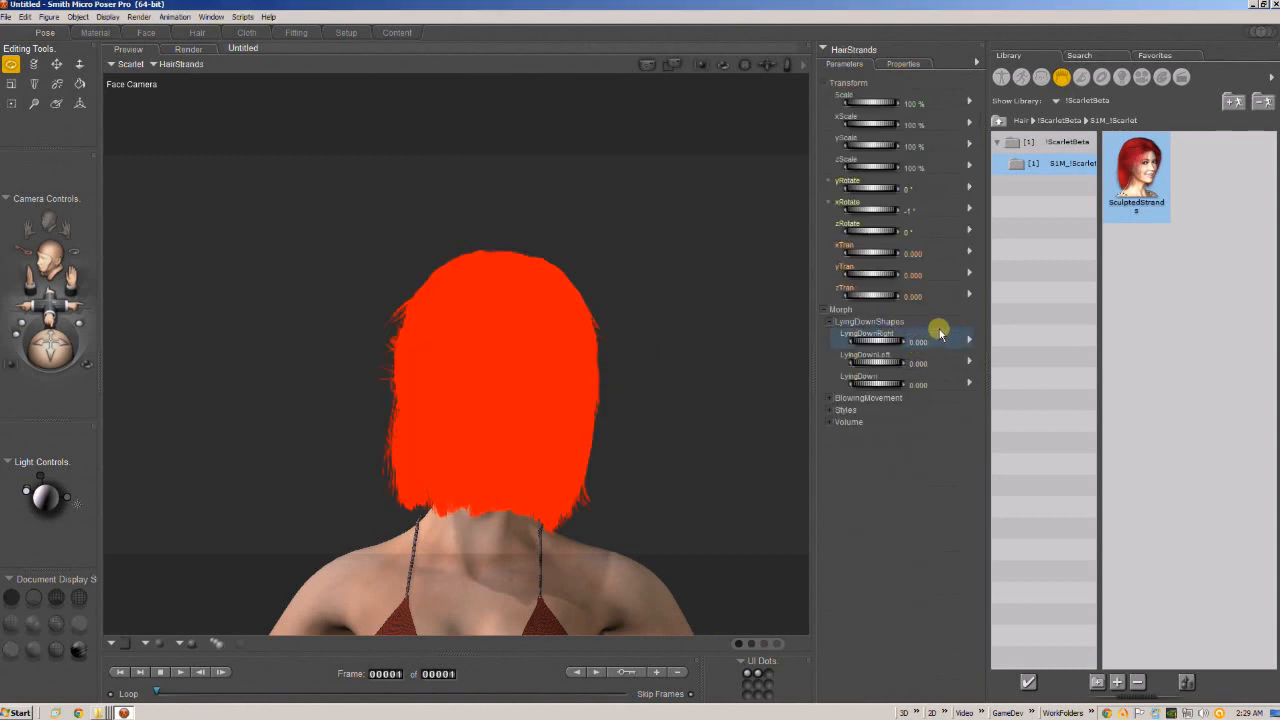
pyautogui.press('Return')
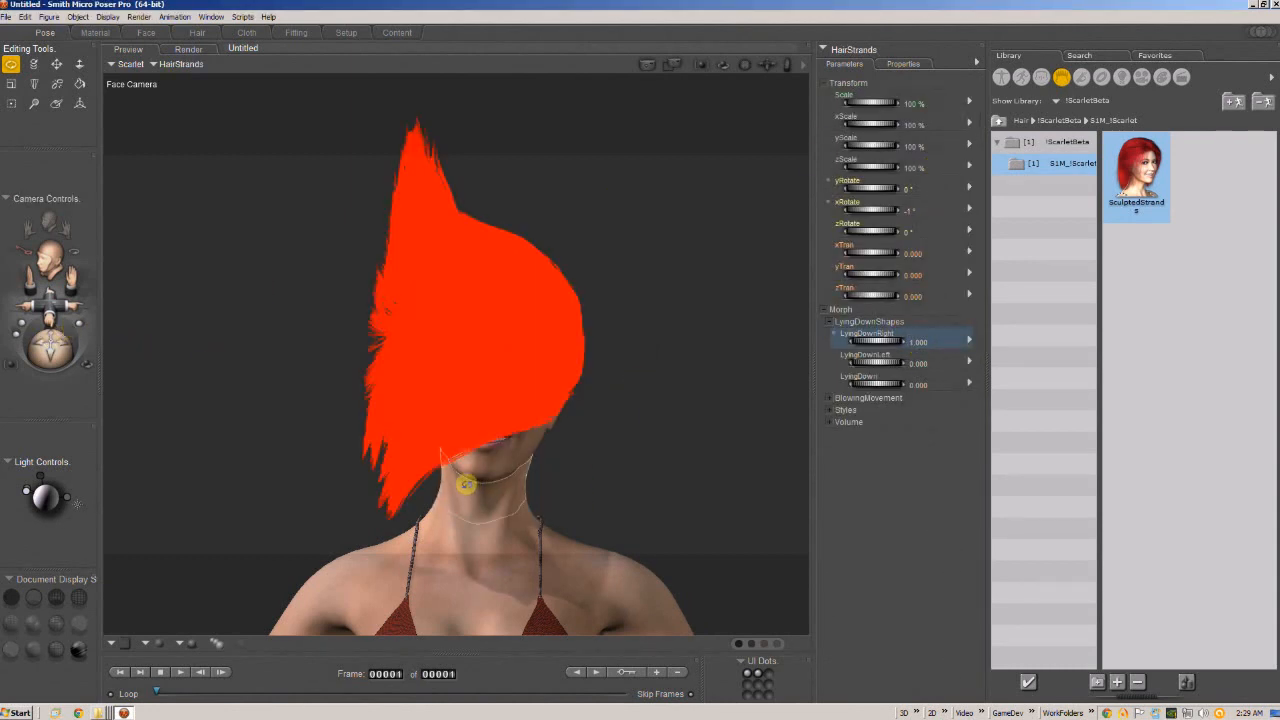
# Tilt the neck the other way to about 11° Side-Side and examine the hair from several angles.
pyautogui.moveTo(466, 484); pyautogui.dragTo(432, 484)
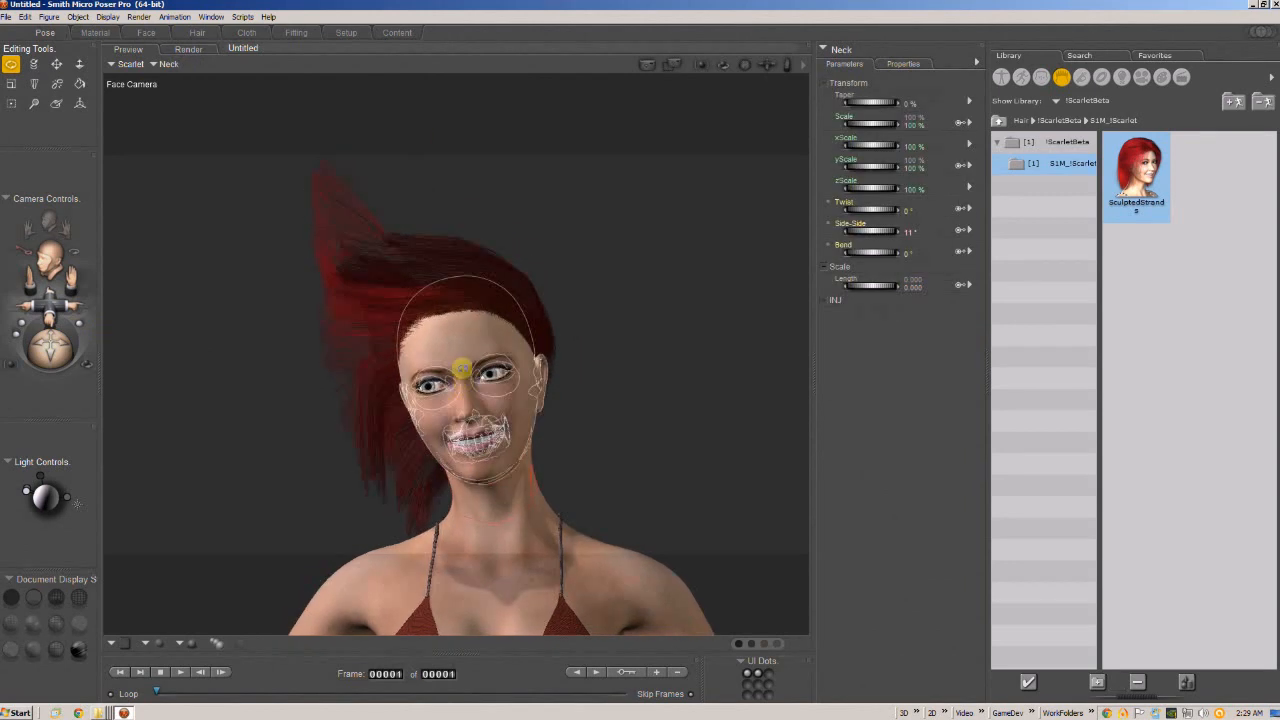
pyautogui.click(463, 366)
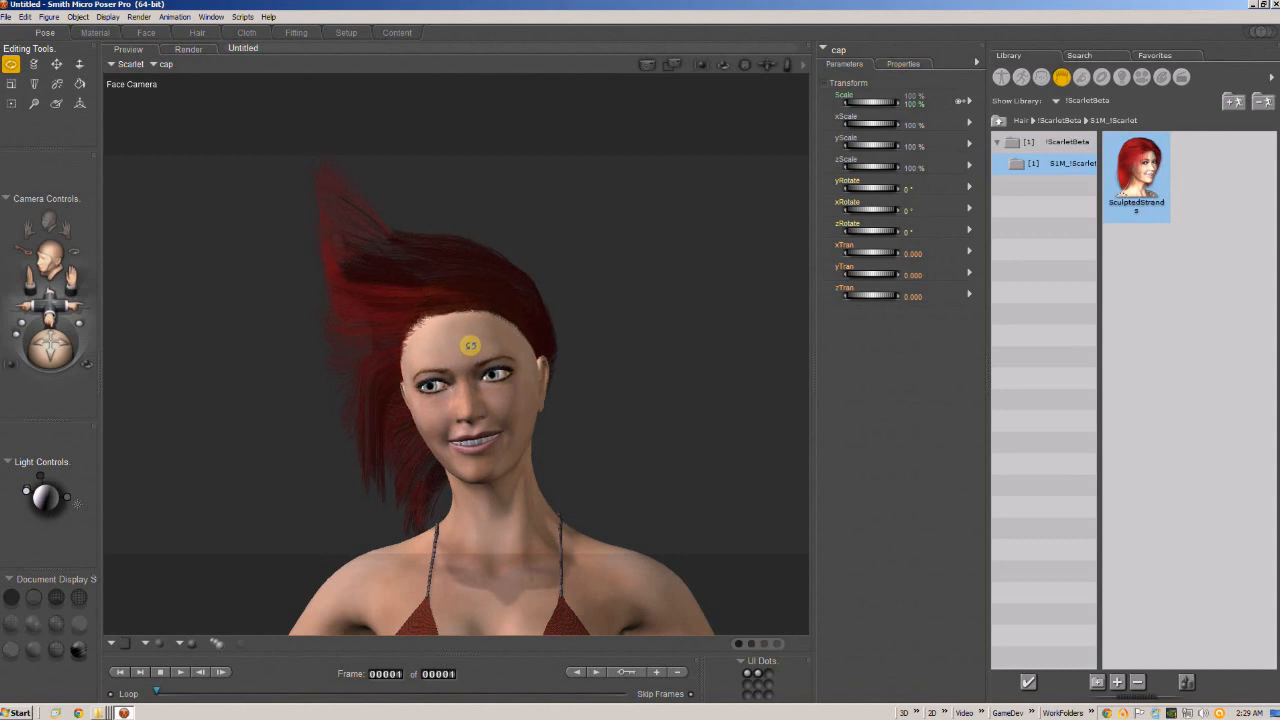
pyautogui.moveTo(480, 337); pyautogui.dragTo(491, 336)
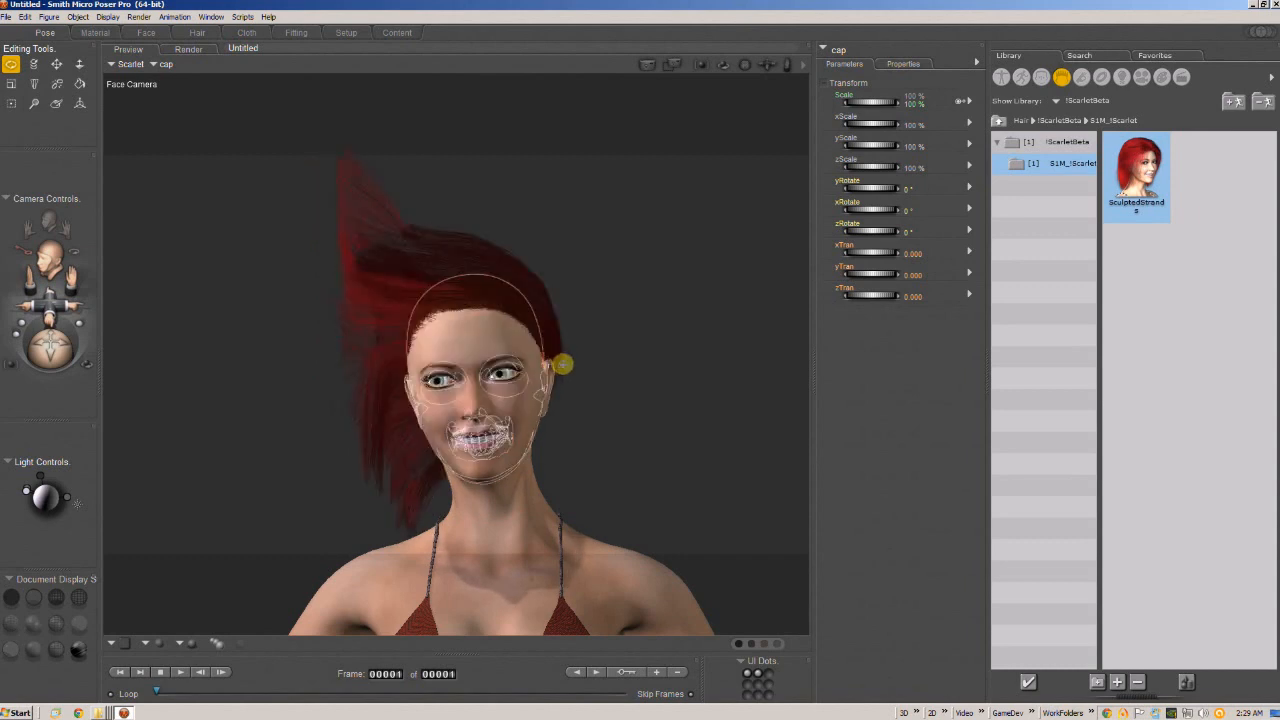
pyautogui.moveTo(563, 364); pyautogui.dragTo(588, 236, button='middle')
pyautogui.moveTo(395, 461); pyautogui.dragTo(660, 577)
pyautogui.moveTo(609, 277); pyautogui.dragTo(641, 379, button='middle')
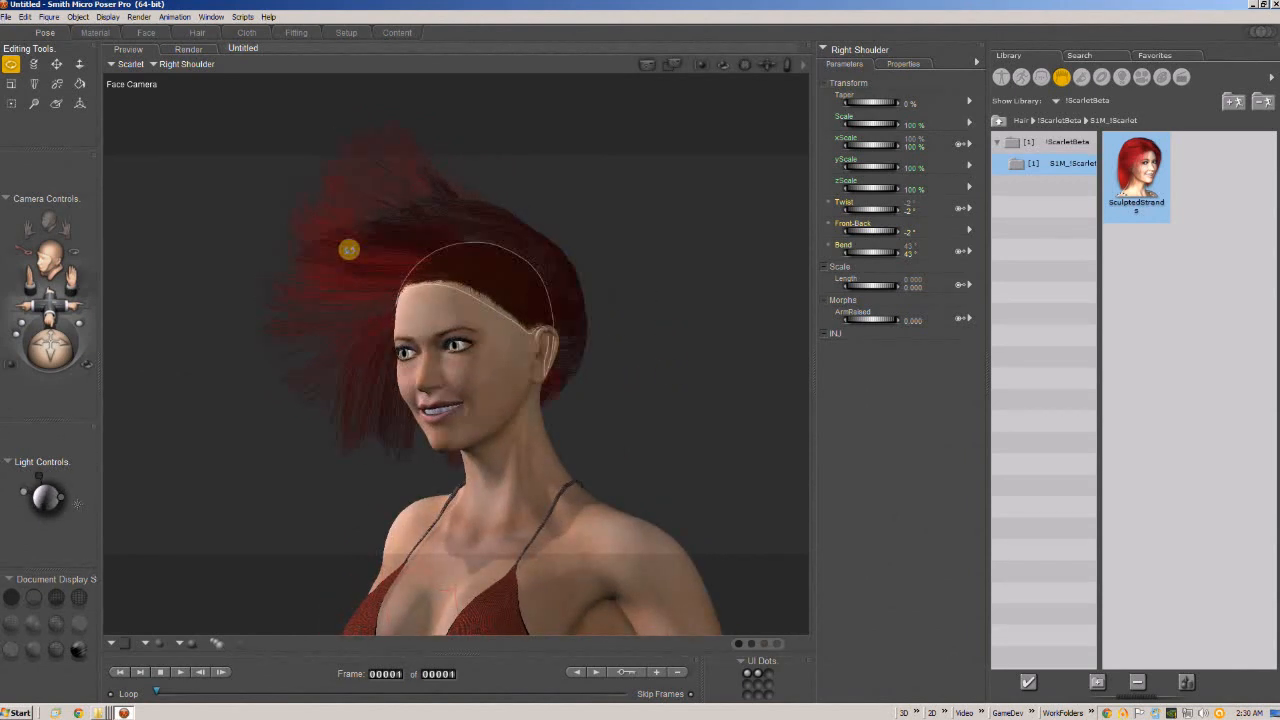
# Reset the LyingDownRight morph of HairStrands to 0 and set LyingDownLeft to 1.
pyautogui.click(494, 234)
pyautogui.click(918, 342)
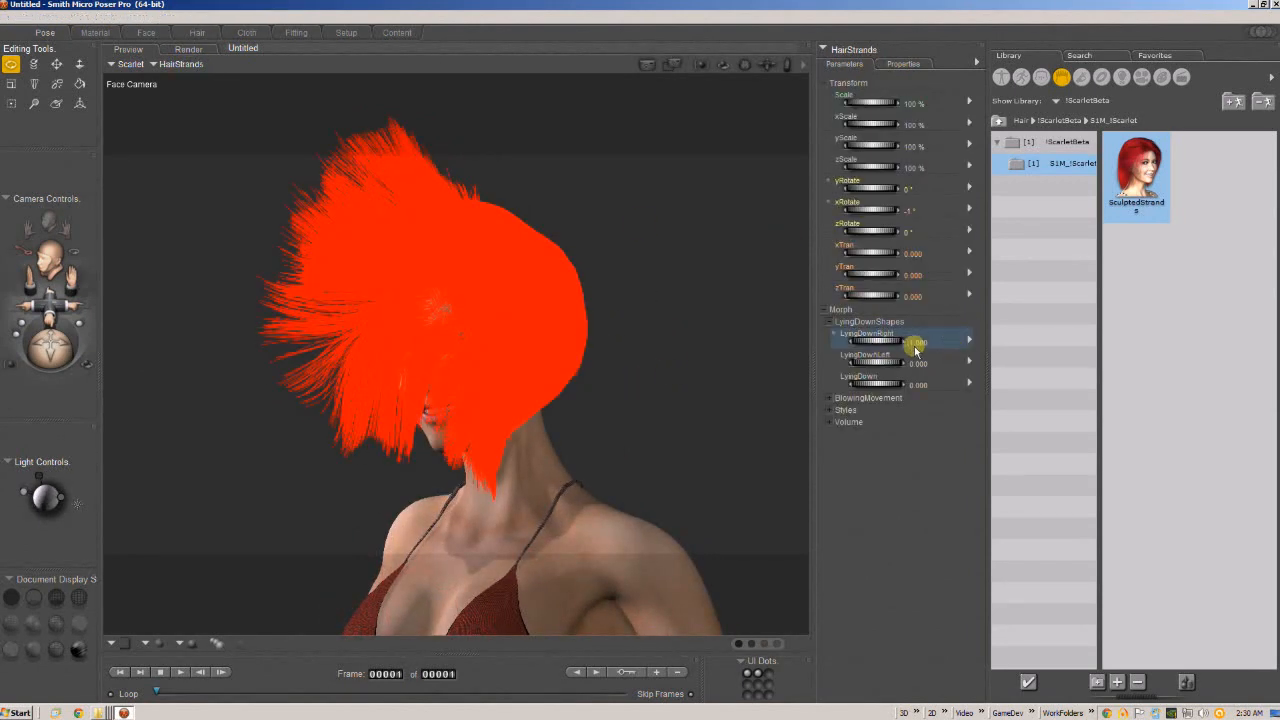
pyautogui.write('0')
pyautogui.press('Return')
pyautogui.click(922, 362)
pyautogui.write('1')
pyautogui.press('Return')
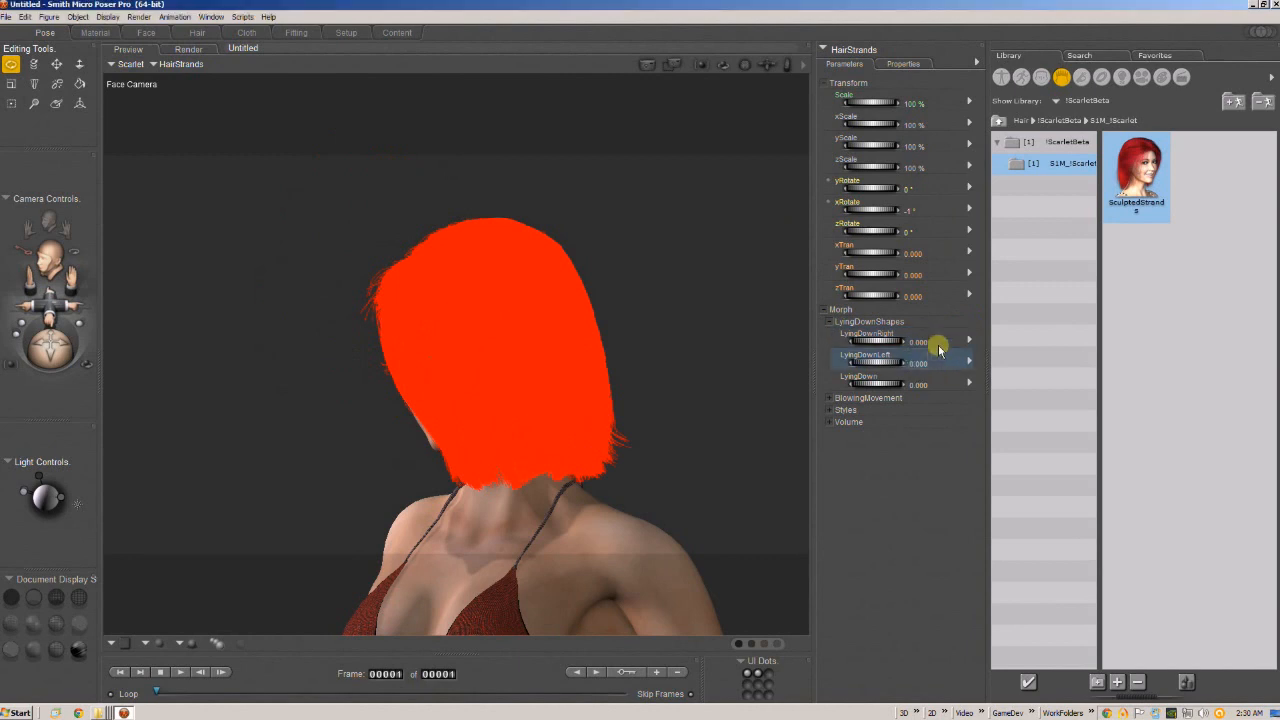
# Examine the hair from the opposite side and reduce its LyingDownLeft morph to about 0.72.
pyautogui.moveTo(660, 268)
pyautogui.mouseDown()
pyautogui.moveTo(714, 263)
pyautogui.moveTo(678, 281)
pyautogui.moveTo(637, 237)
pyautogui.moveTo(686, 271)
pyautogui.moveTo(659, 277)
pyautogui.mouseUp()
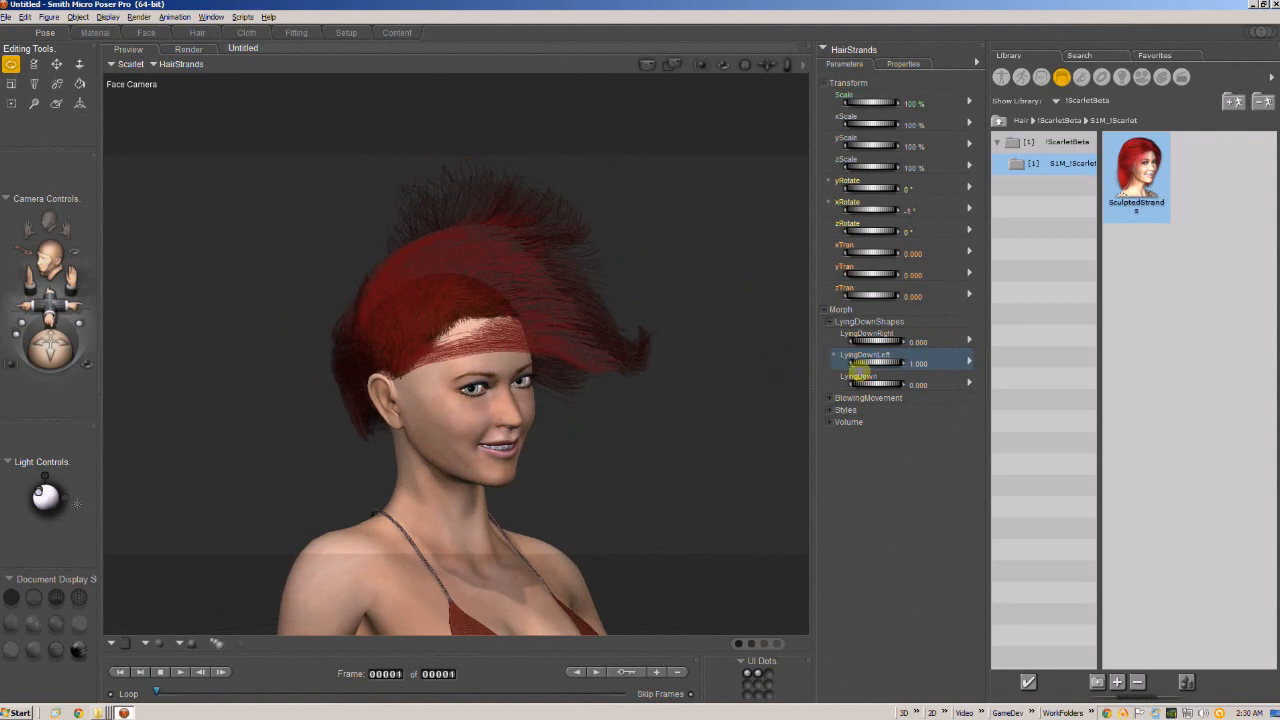
pyautogui.moveTo(851, 366); pyautogui.dragTo(891, 366)
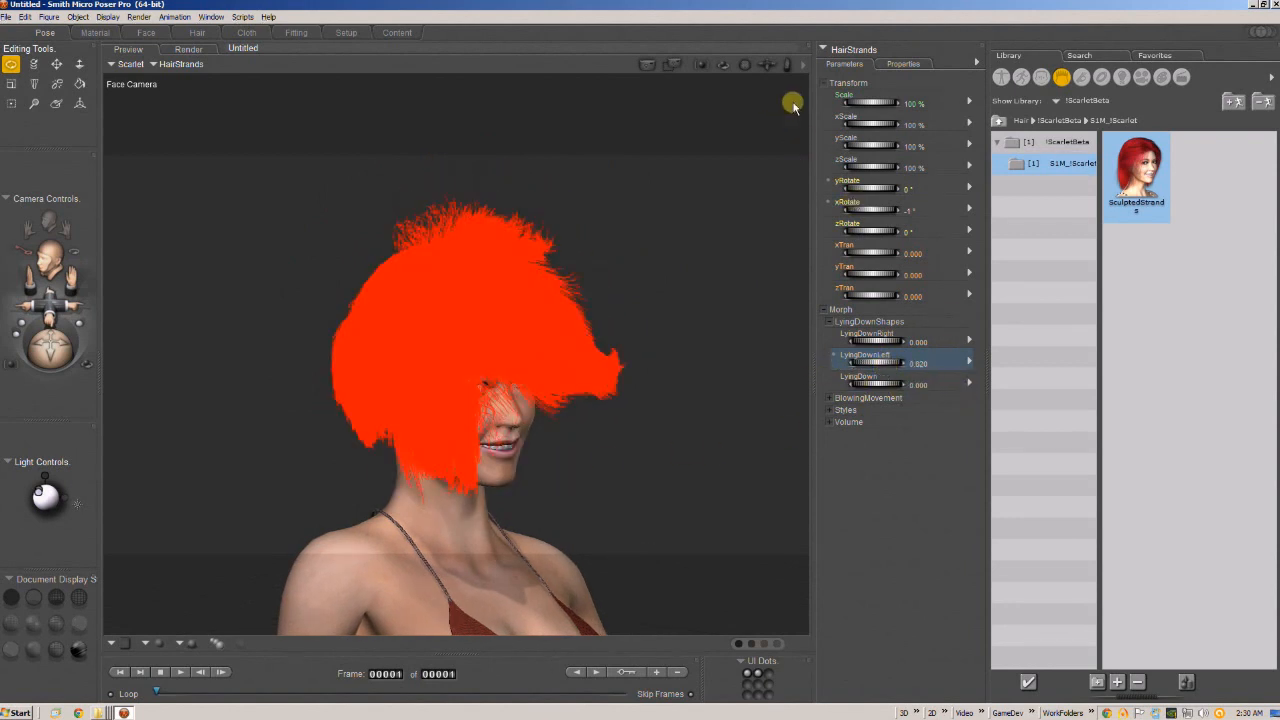
pyautogui.moveTo(896, 367); pyautogui.dragTo(889, 363)
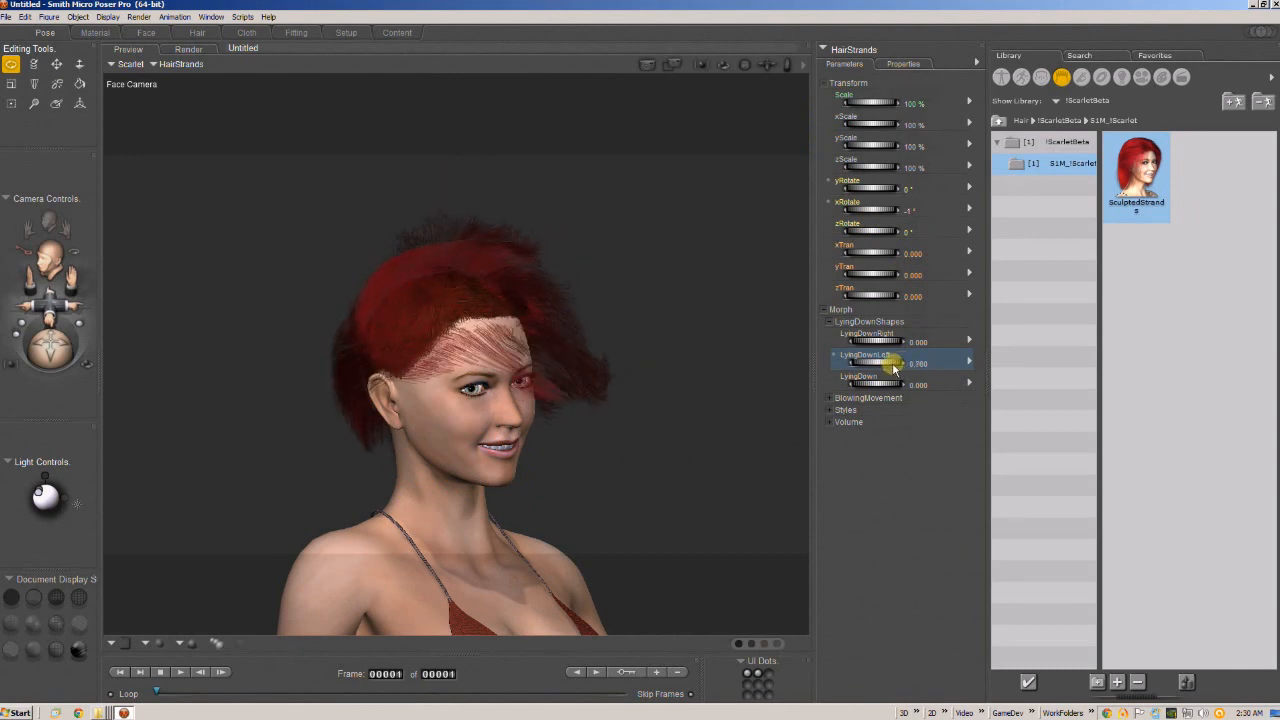
# Show the Volume morphs and raise the hair's VolumeDepth to about 1.02 and VolumeIncrease to about 0.2.
pyautogui.click(830, 422)
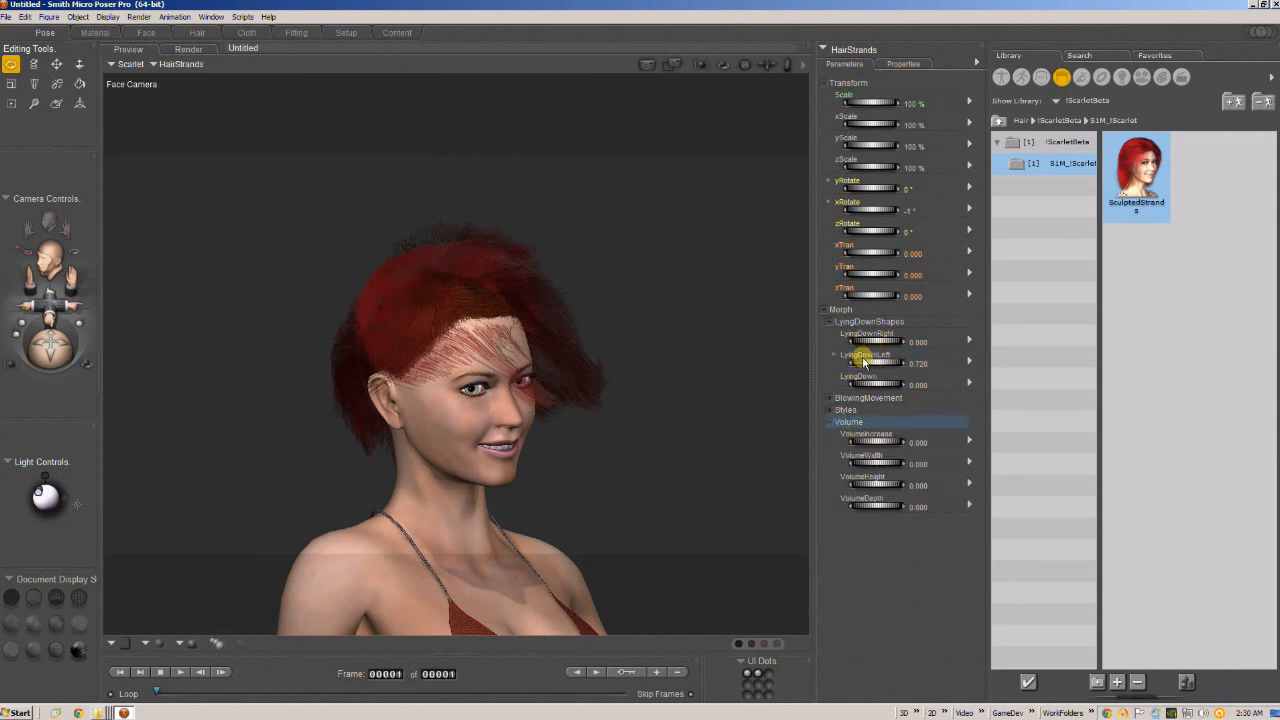
pyautogui.moveTo(886, 507); pyautogui.dragTo(930, 509)
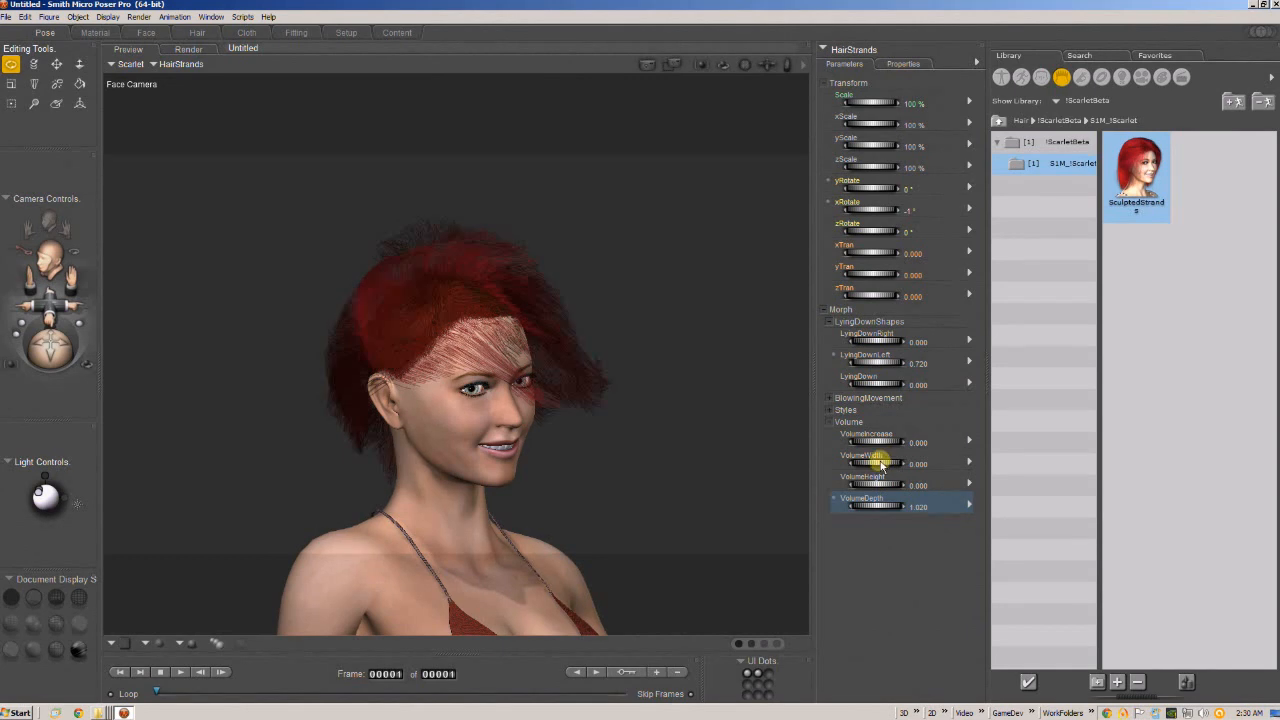
pyautogui.moveTo(872, 441); pyautogui.dragTo(889, 440)
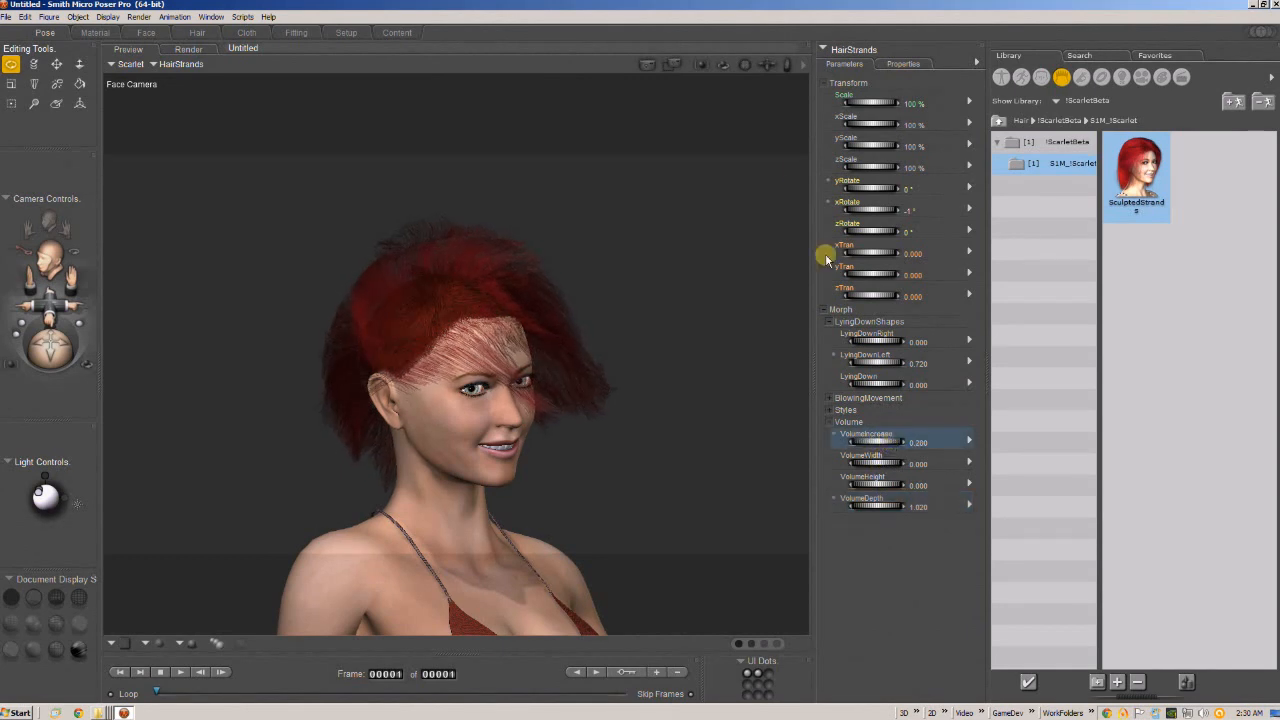
pyautogui.moveTo(742, 62)
pyautogui.mouseDown()
pyautogui.moveTo(833, 63)
pyautogui.moveTo(651, 62)
pyautogui.moveTo(795, 62)
pyautogui.moveTo(726, 61)
pyautogui.moveTo(738, 62)
pyautogui.moveTo(706, 91)
pyautogui.mouseUp()
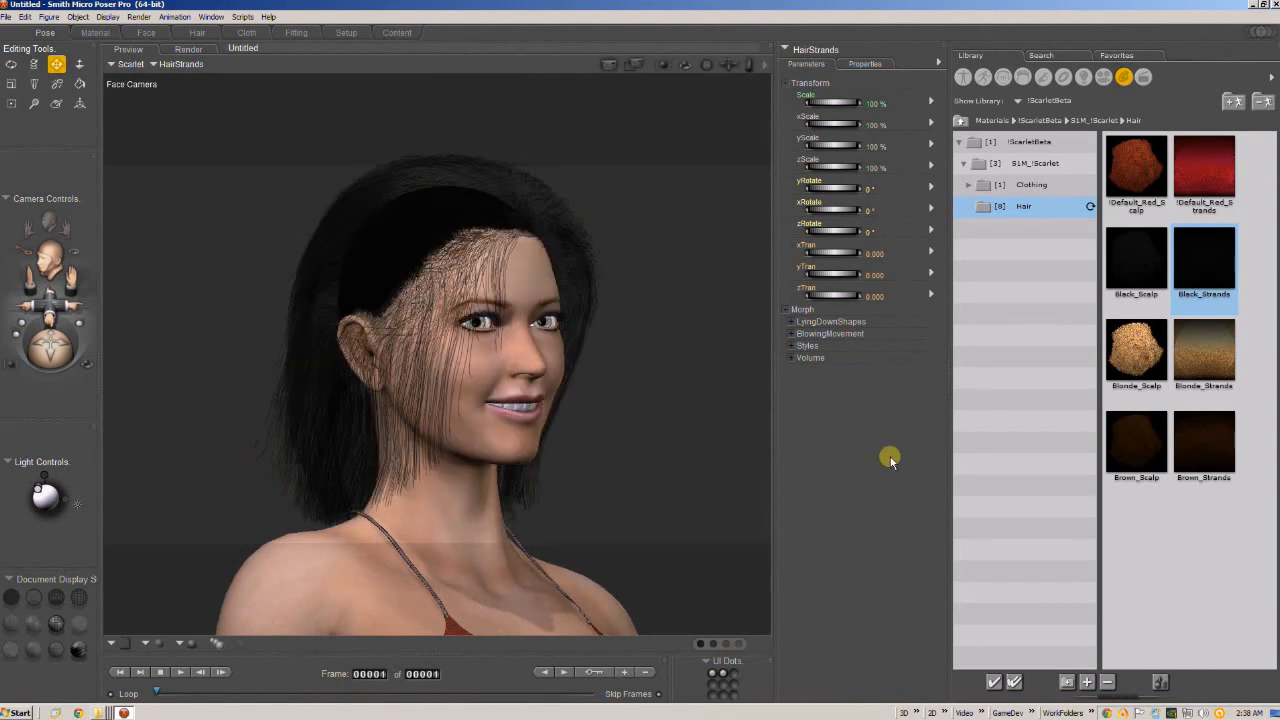
# In the Material room, select the cap prop and apply the Brown_Scalp material to it.
pyautogui.click(92, 33)
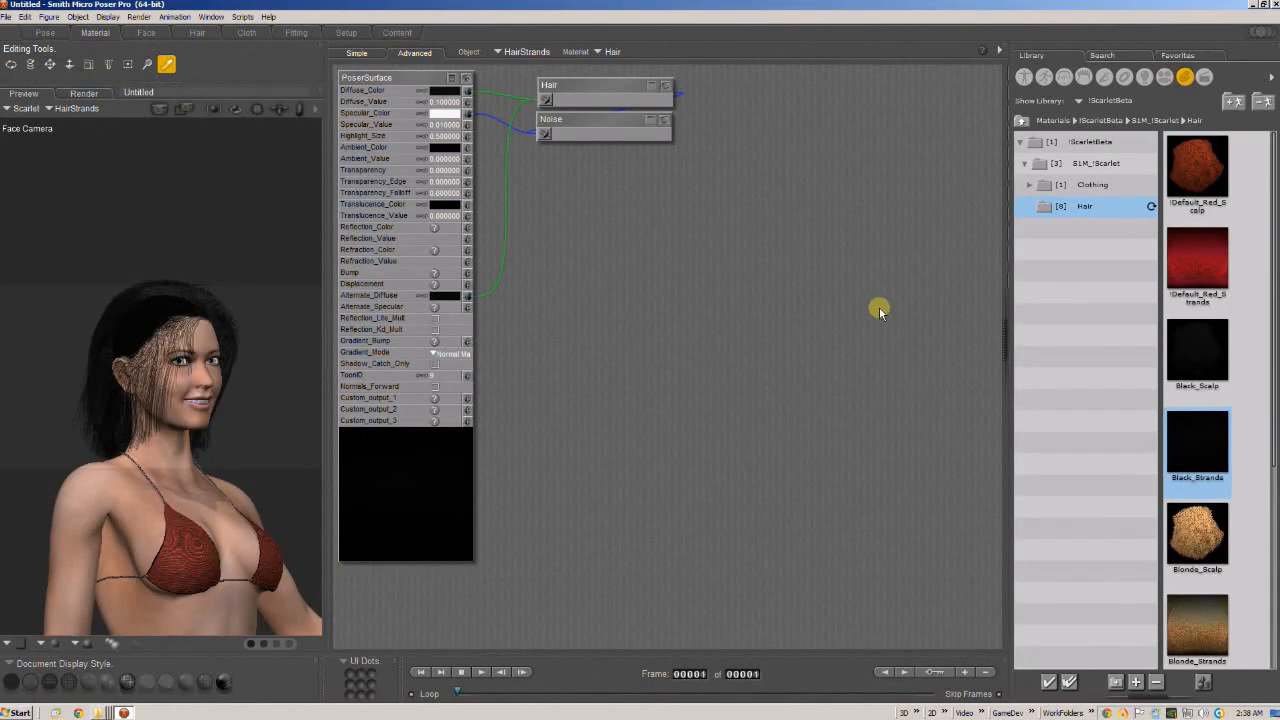
pyautogui.click(487, 53)
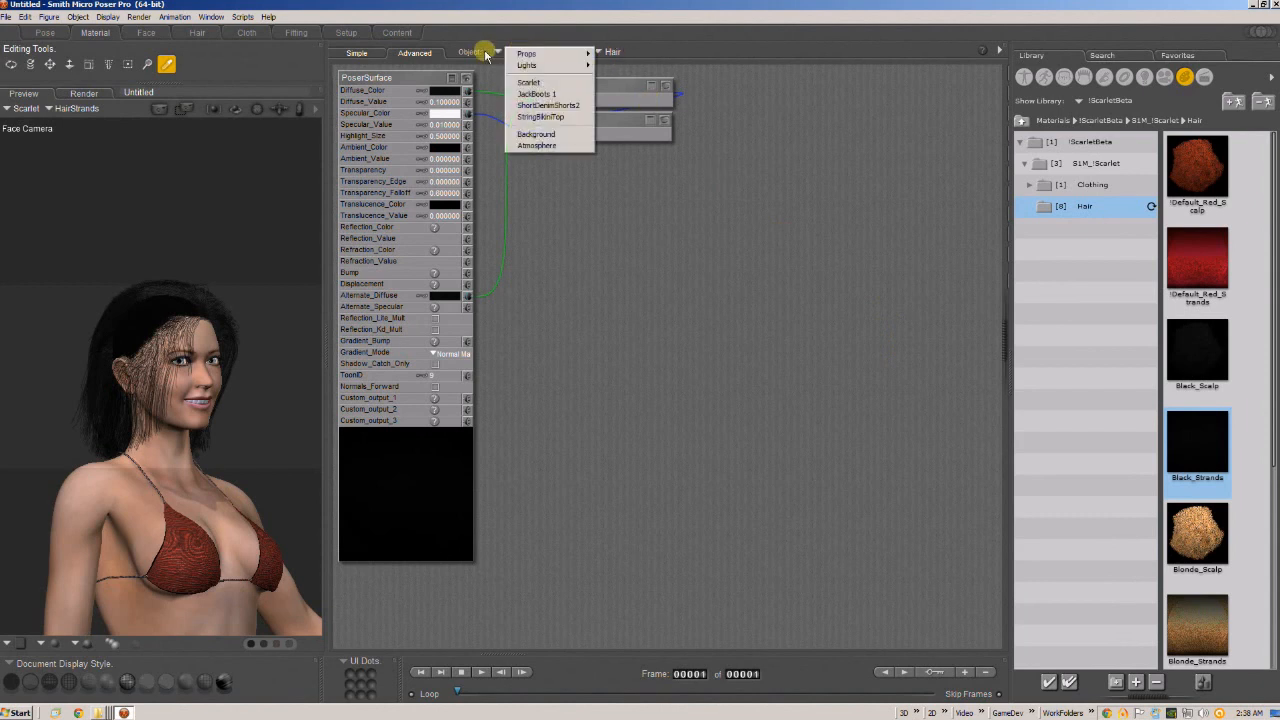
pyautogui.click(525, 41)
pyautogui.click(533, 53)
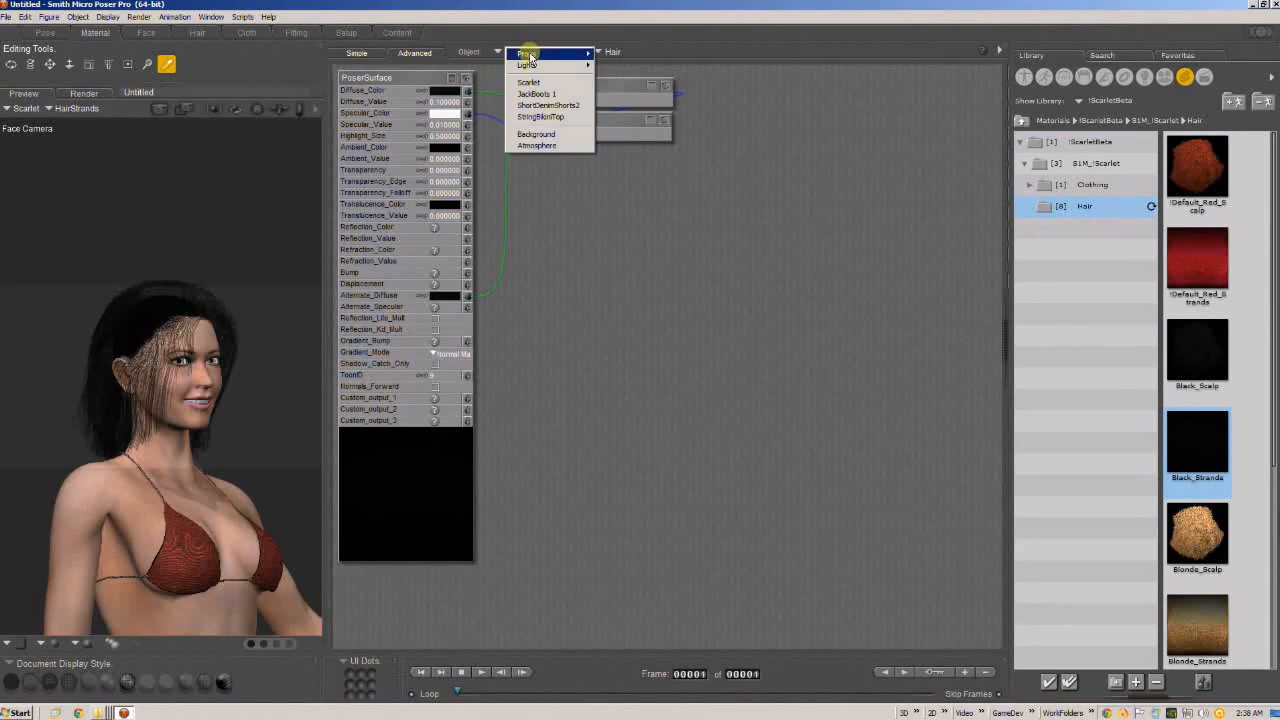
pyautogui.moveTo(530, 55)
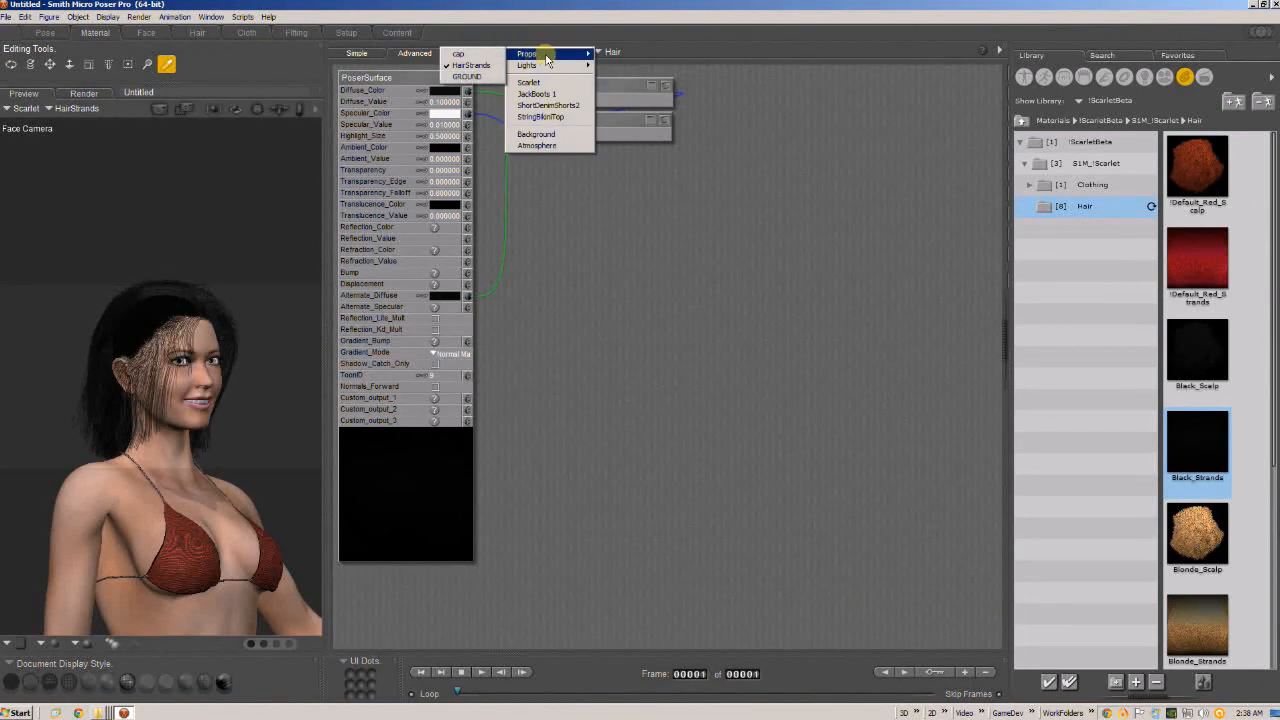
pyautogui.click(470, 55)
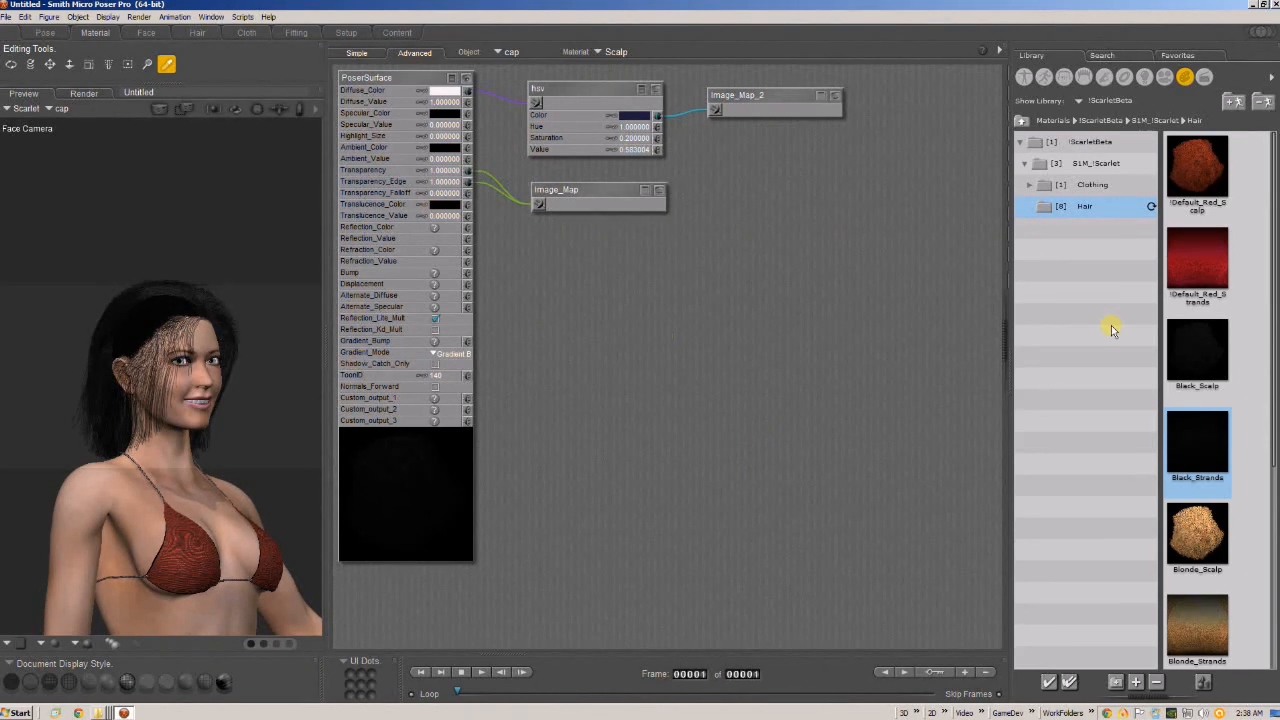
pyautogui.scroll(-3, 1275, 440)
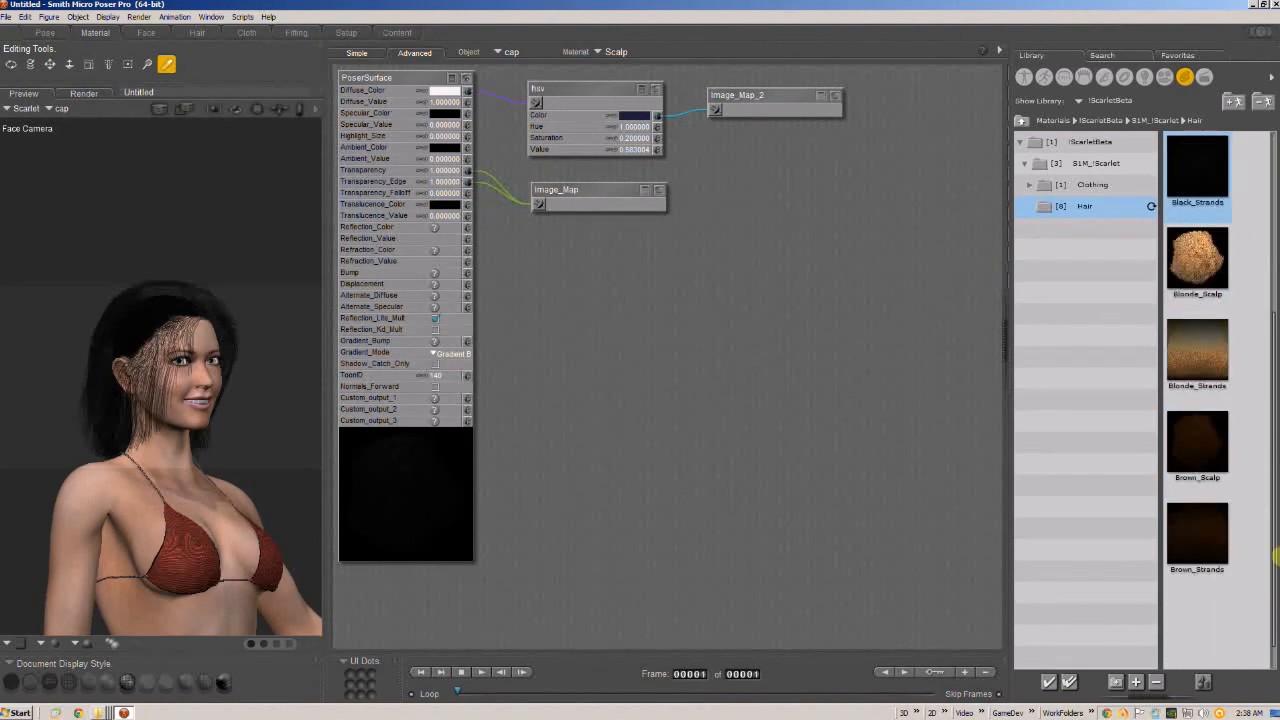
pyautogui.doubleClick(1197, 445)
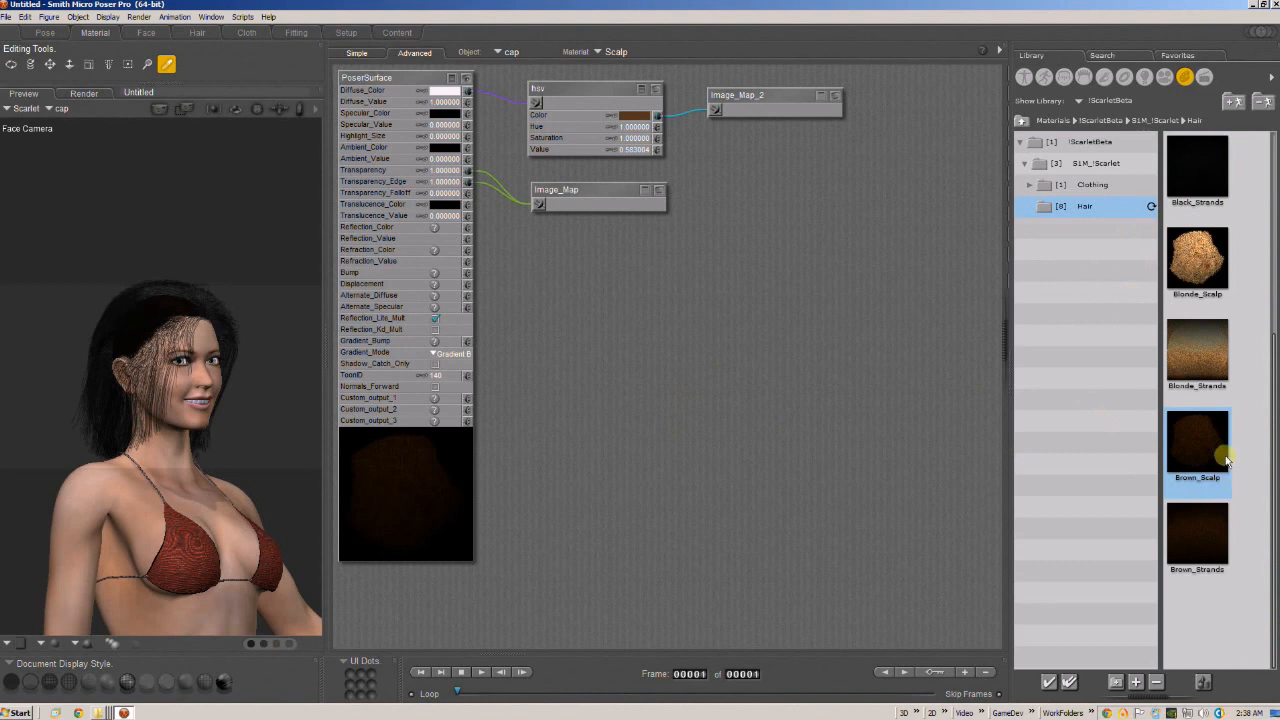
# Select the HairStrands prop, apply the Brown_Strands material, and bring the figure closer in the preview.
pyautogui.click(511, 51)
pyautogui.moveTo(524, 55)
pyautogui.click(482, 63)
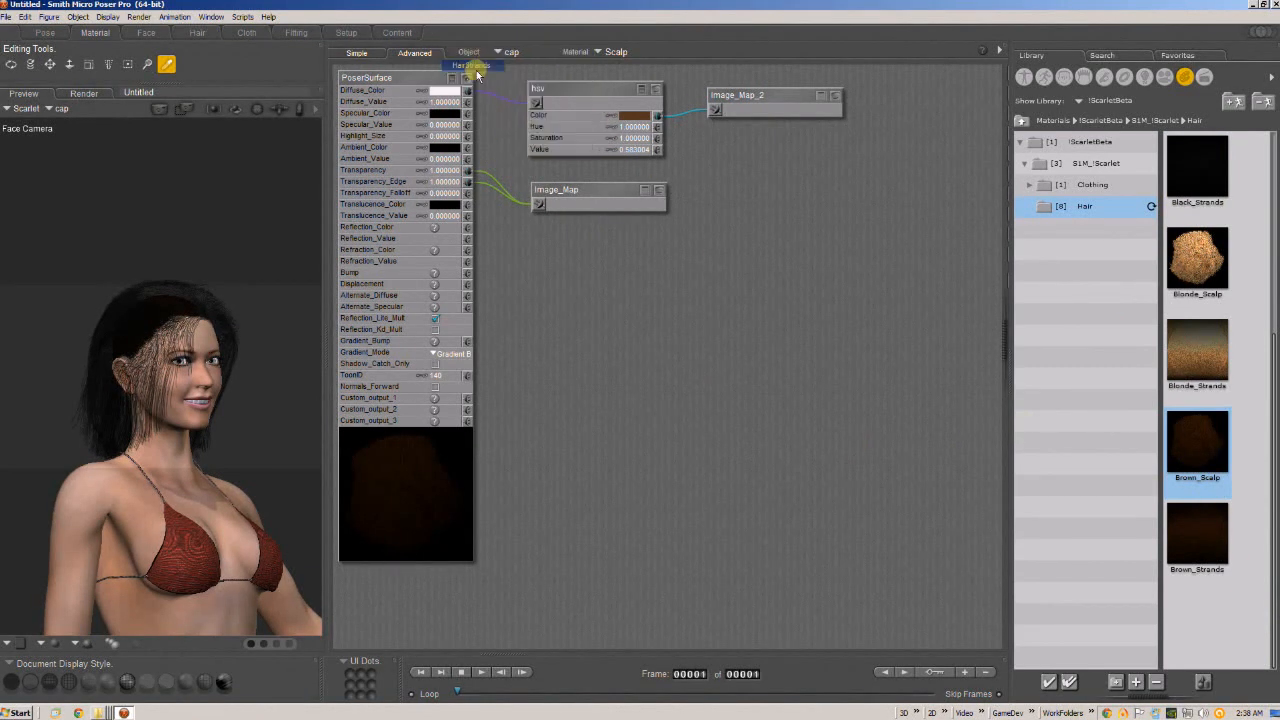
pyautogui.doubleClick(1195, 533)
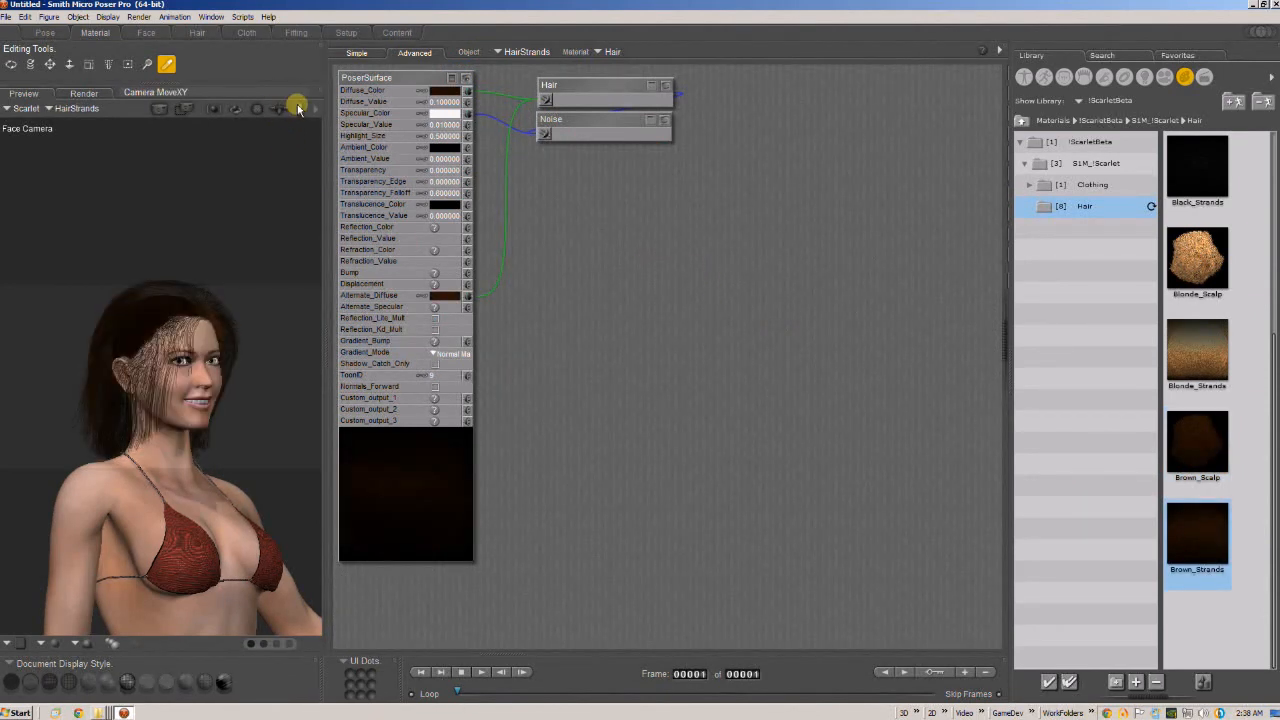
pyautogui.moveTo(294, 106); pyautogui.dragTo(283, 113)
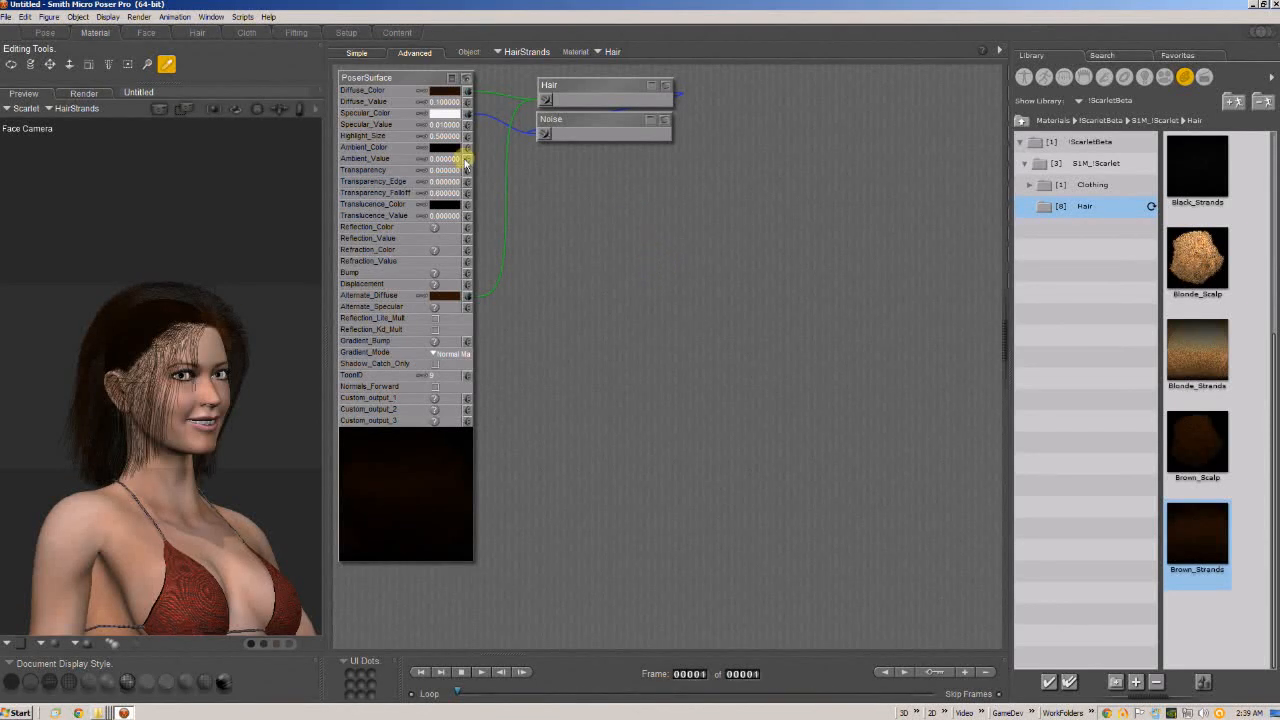
# Spread out the Hair and Noise nodes and set the strands' Alternate_Diffuse and Diffuse_Color to pale cream blonde tones.
pyautogui.moveTo(553, 119); pyautogui.dragTo(585, 156)
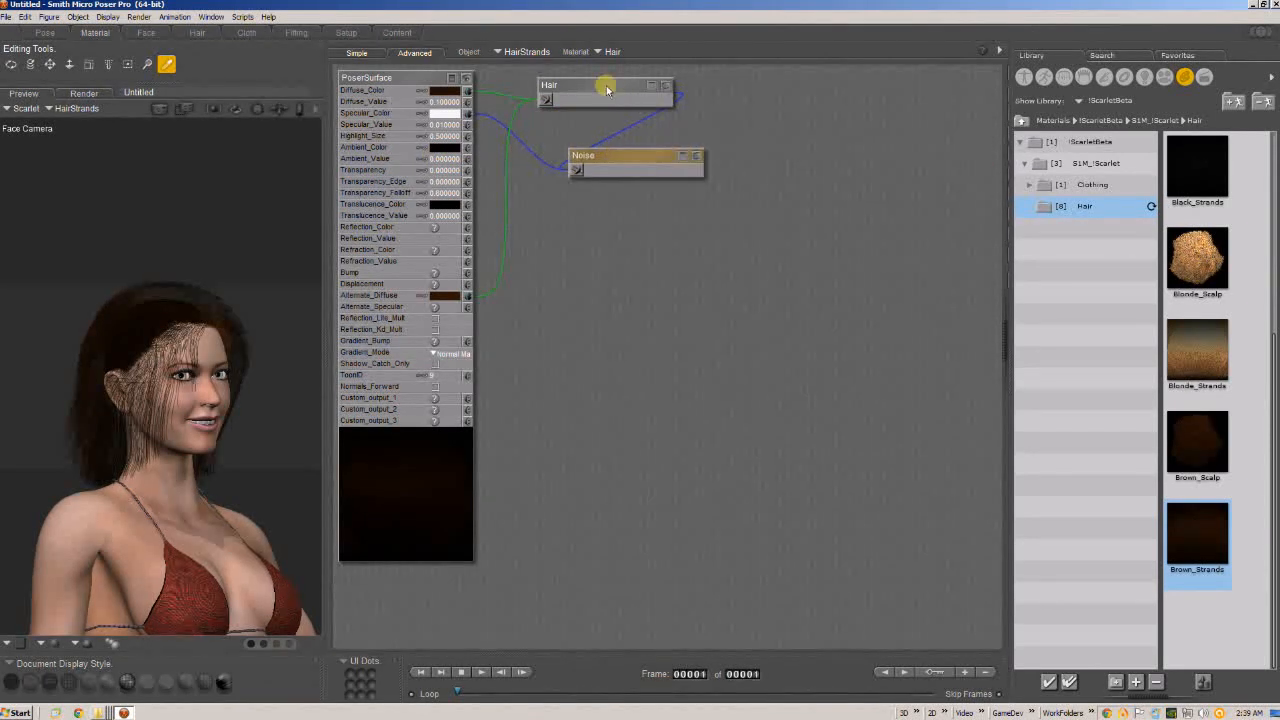
pyautogui.moveTo(604, 85); pyautogui.dragTo(640, 106)
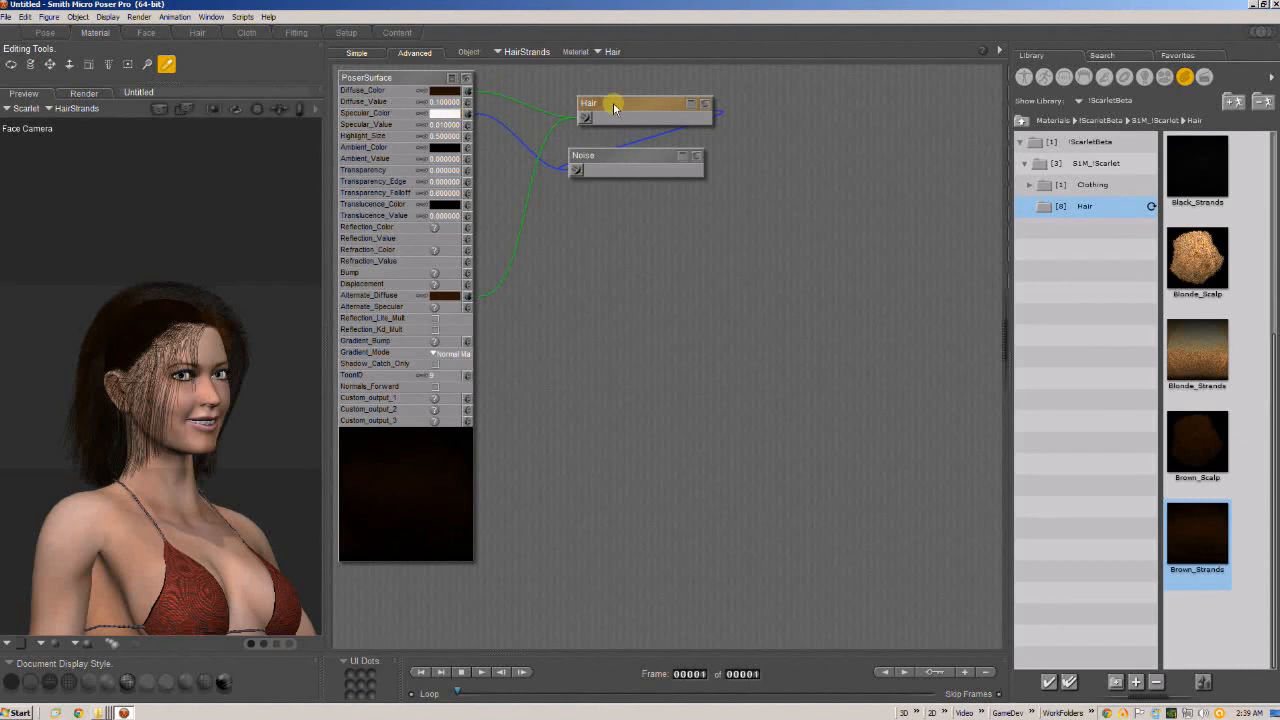
pyautogui.moveTo(634, 103); pyautogui.dragTo(619, 93)
pyautogui.click(447, 295)
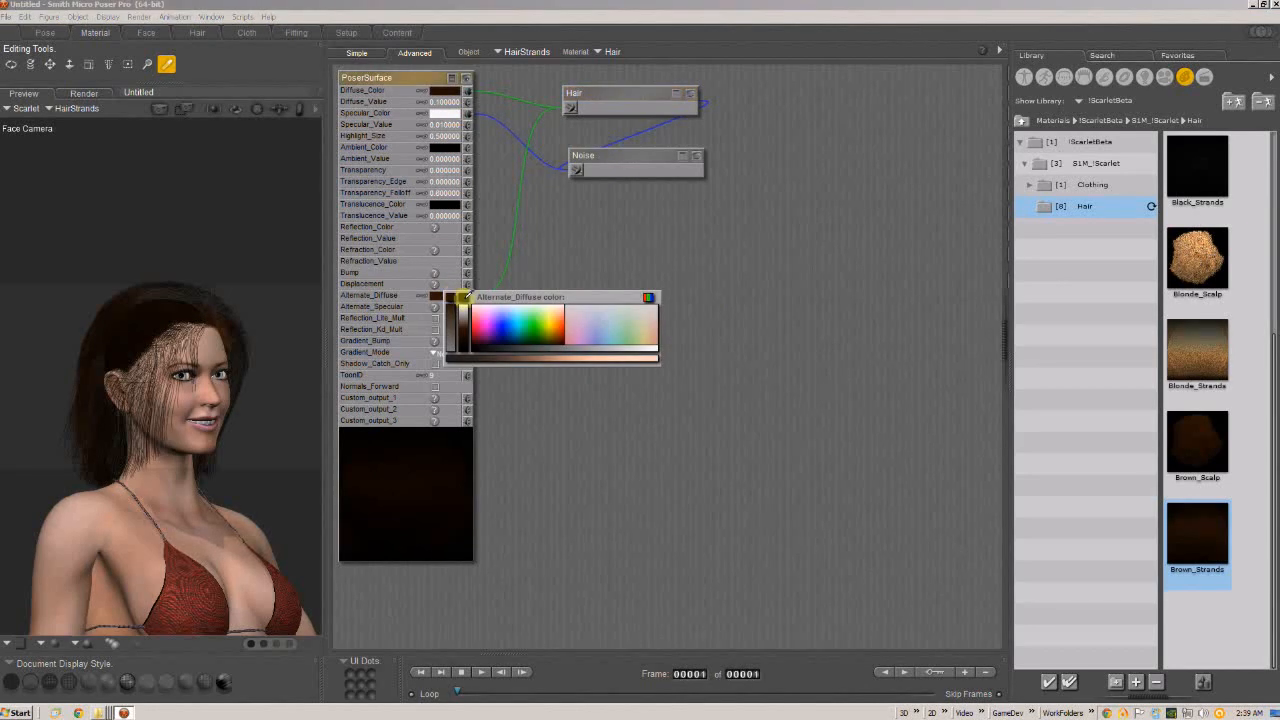
pyautogui.click(548, 308)
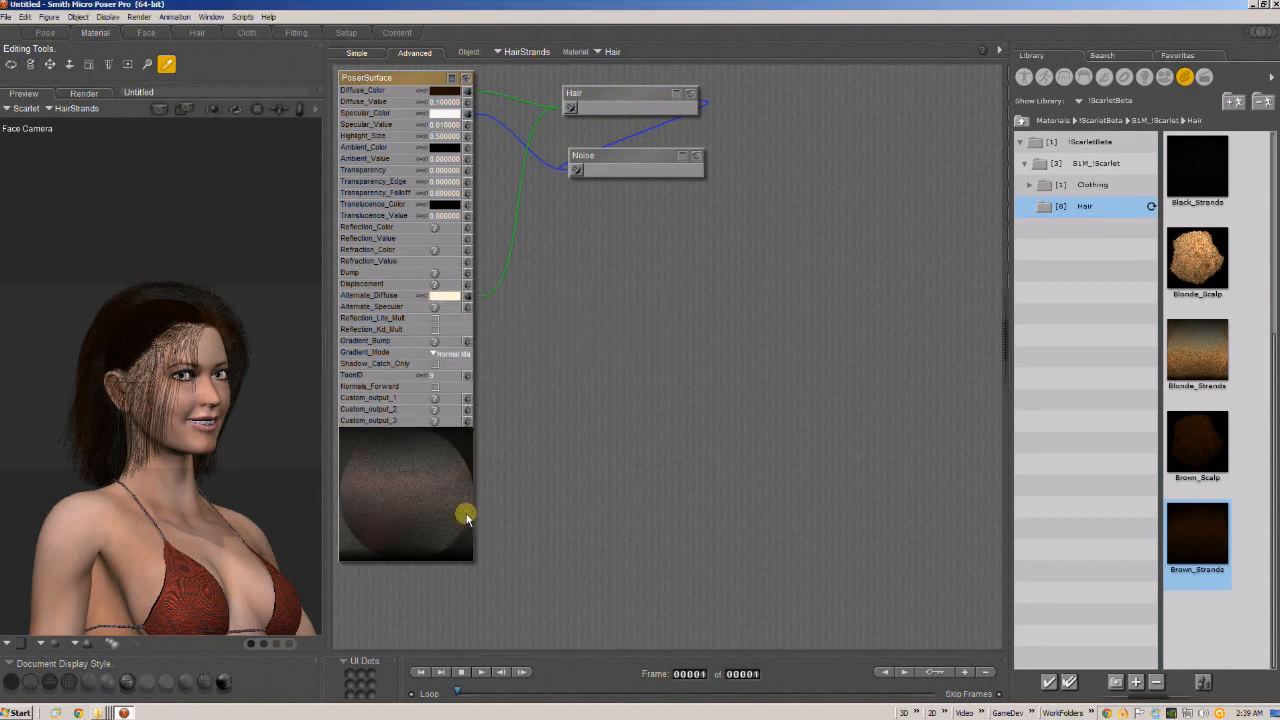
pyautogui.click(445, 90)
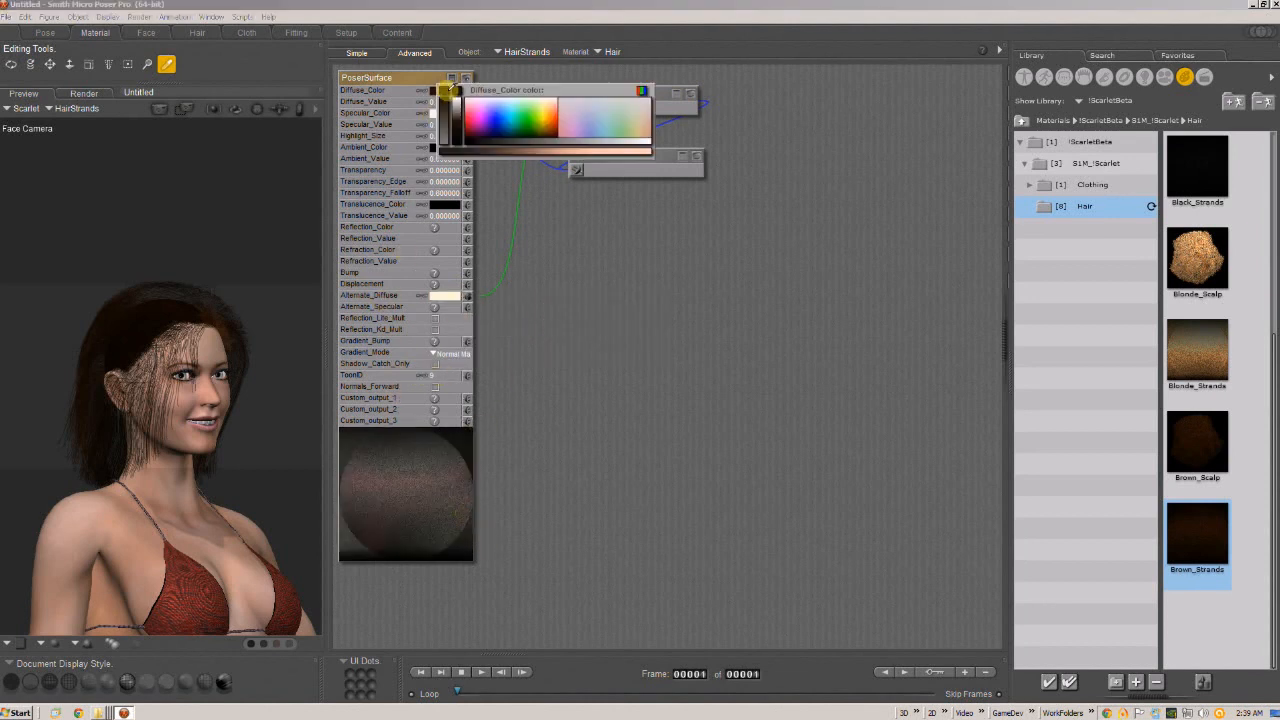
pyautogui.click(548, 97)
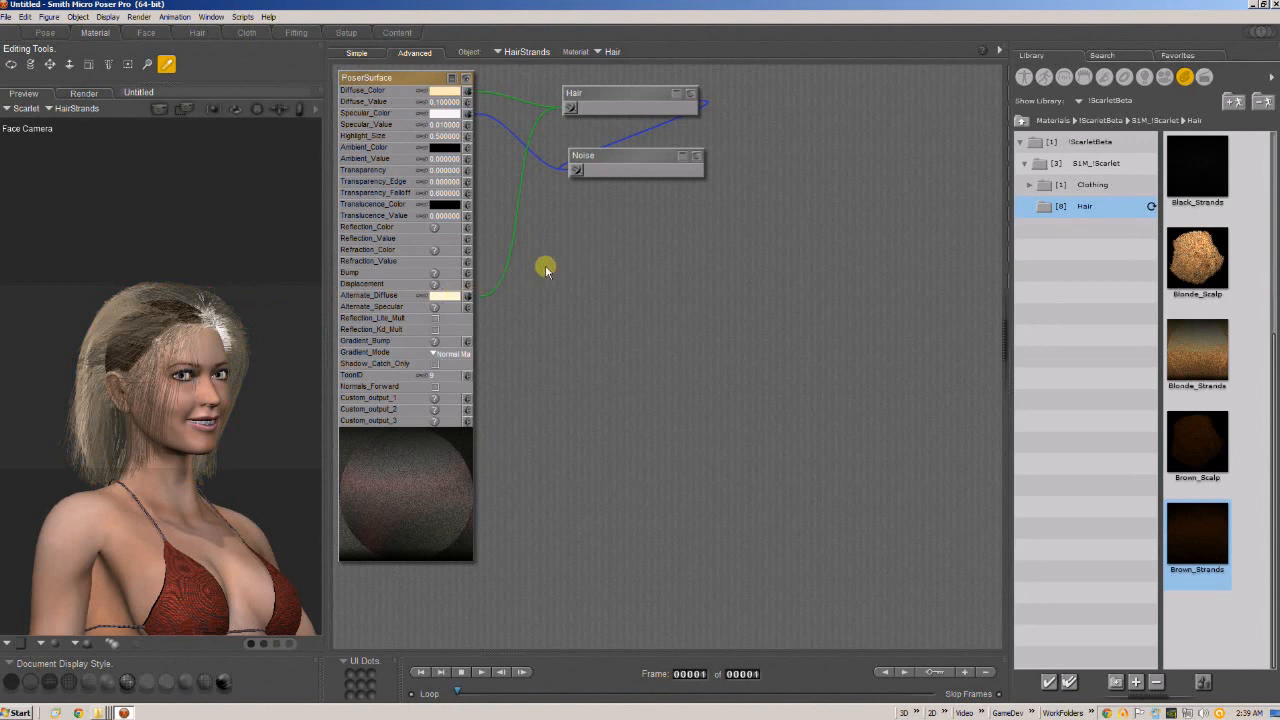
# Set the strands' Alternate_Diffuse to light pink and inspect the Hair node's color settings, leaving the nodes collapsed and tidied.
pyautogui.click(454, 300)
pyautogui.click(481, 306)
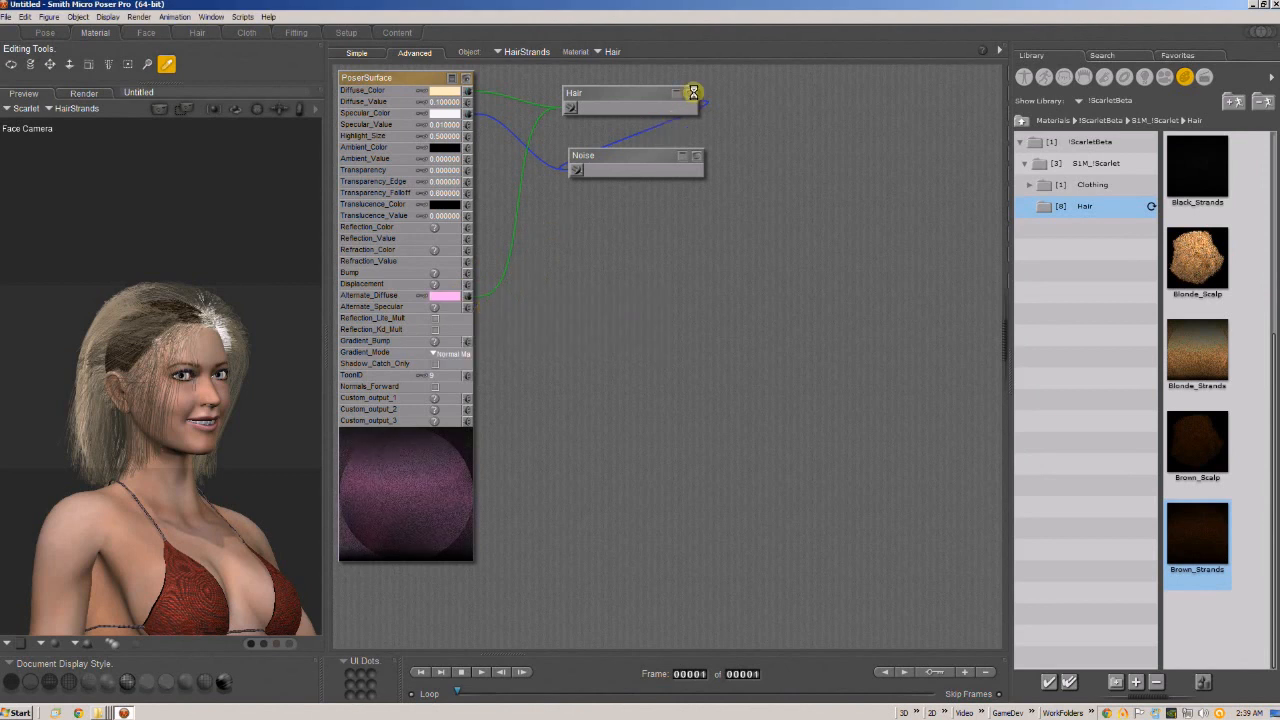
pyautogui.click(660, 90)
pyautogui.click(680, 93)
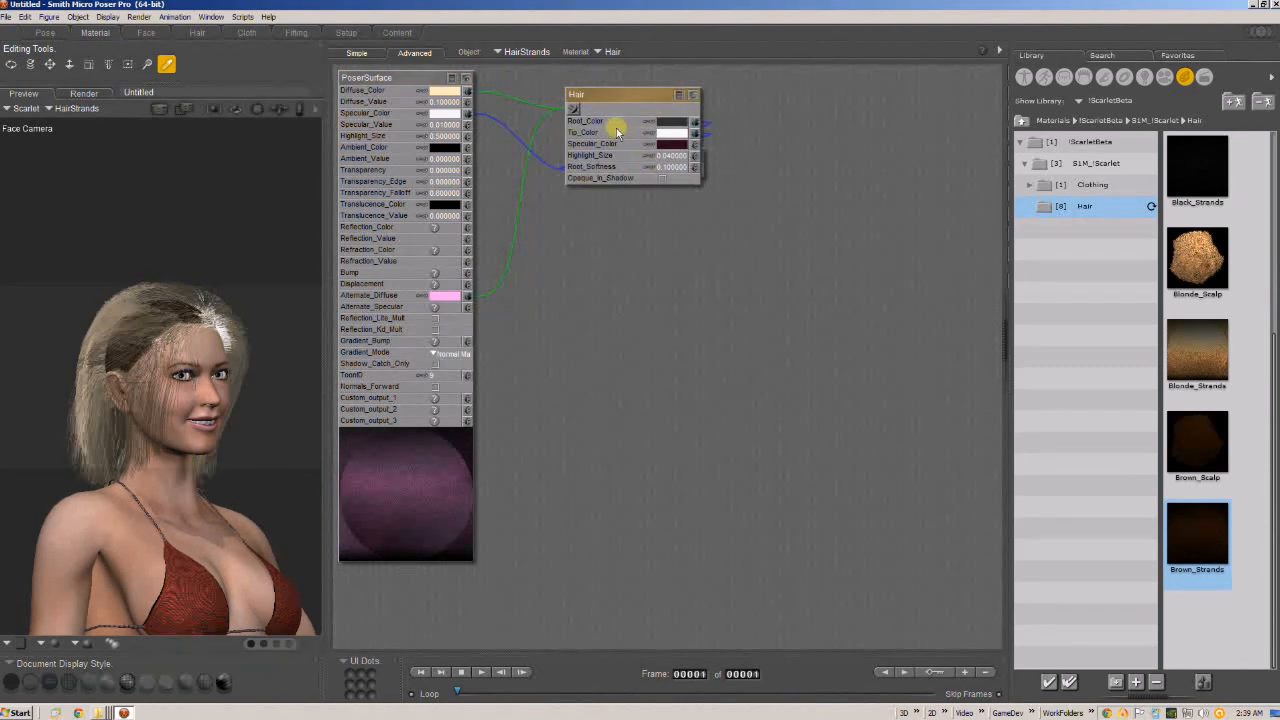
pyautogui.click(679, 95)
pyautogui.moveTo(653, 96); pyautogui.dragTo(660, 90)
pyautogui.moveTo(657, 148); pyautogui.dragTo(664, 127)
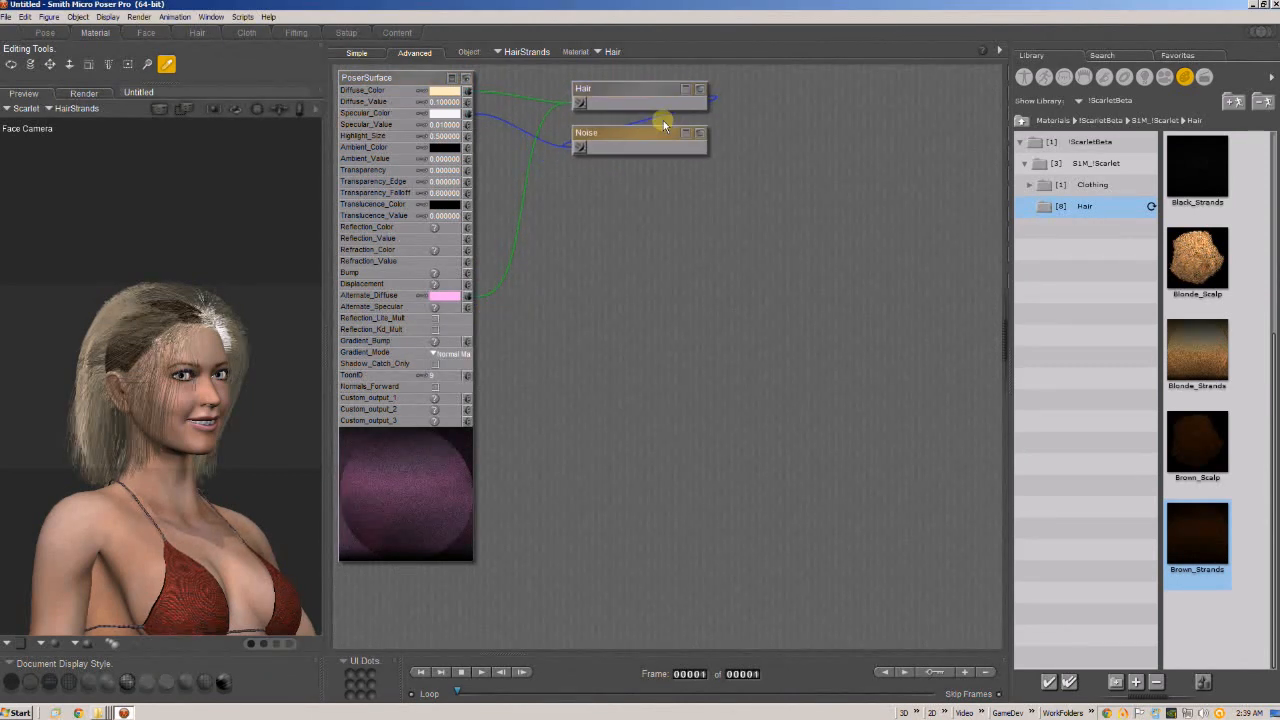
# Try a light green Alternate_Diffuse color on the strands and move the Hair node just above the Noise node.
pyautogui.click(445, 296)
pyautogui.click(531, 315)
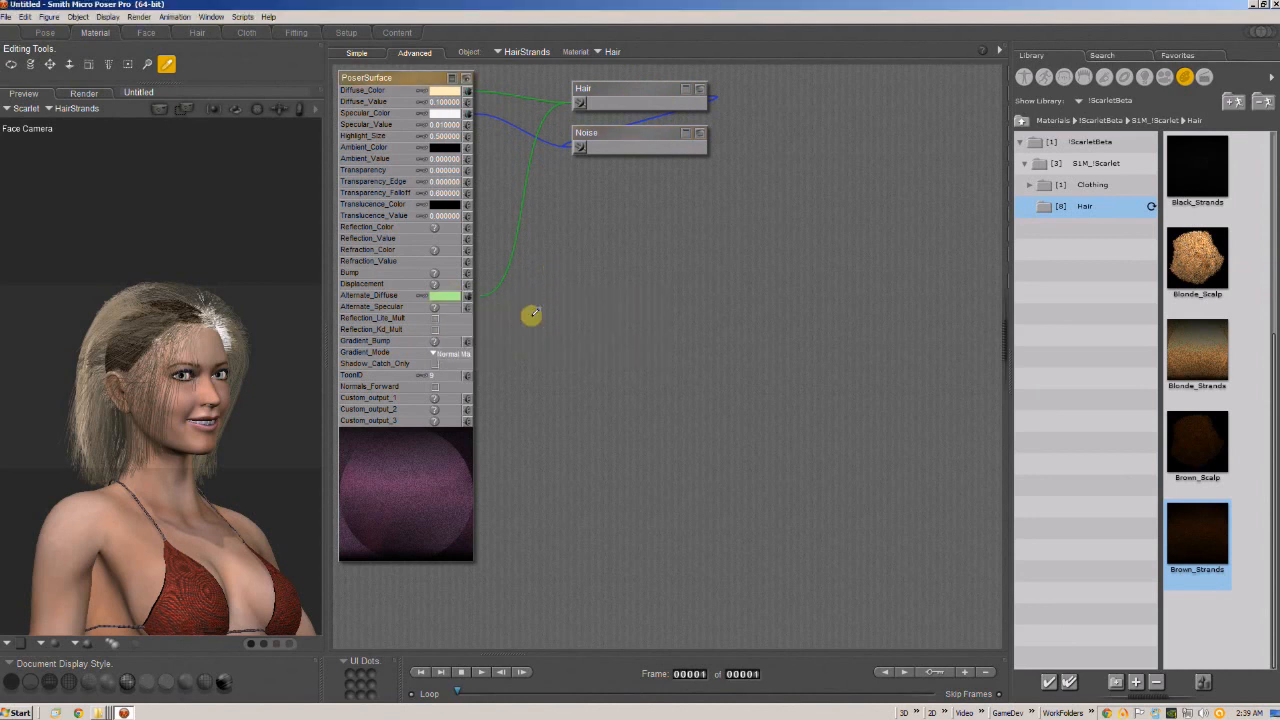
pyautogui.moveTo(634, 88); pyautogui.dragTo(620, 128)
pyautogui.moveTo(626, 98); pyautogui.dragTo(632, 95)
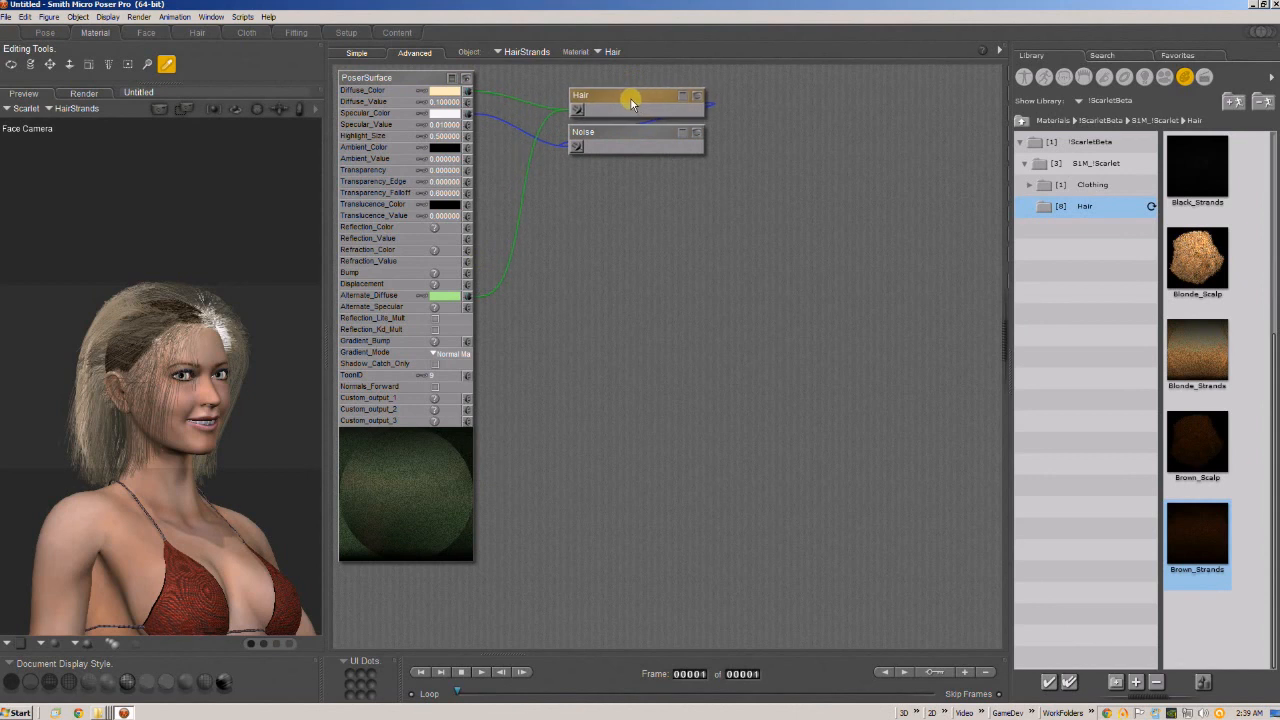
# Set both the Alternate_Diffuse and the Diffuse_Color of the hair strands to the same bright red.
pyautogui.click(447, 296)
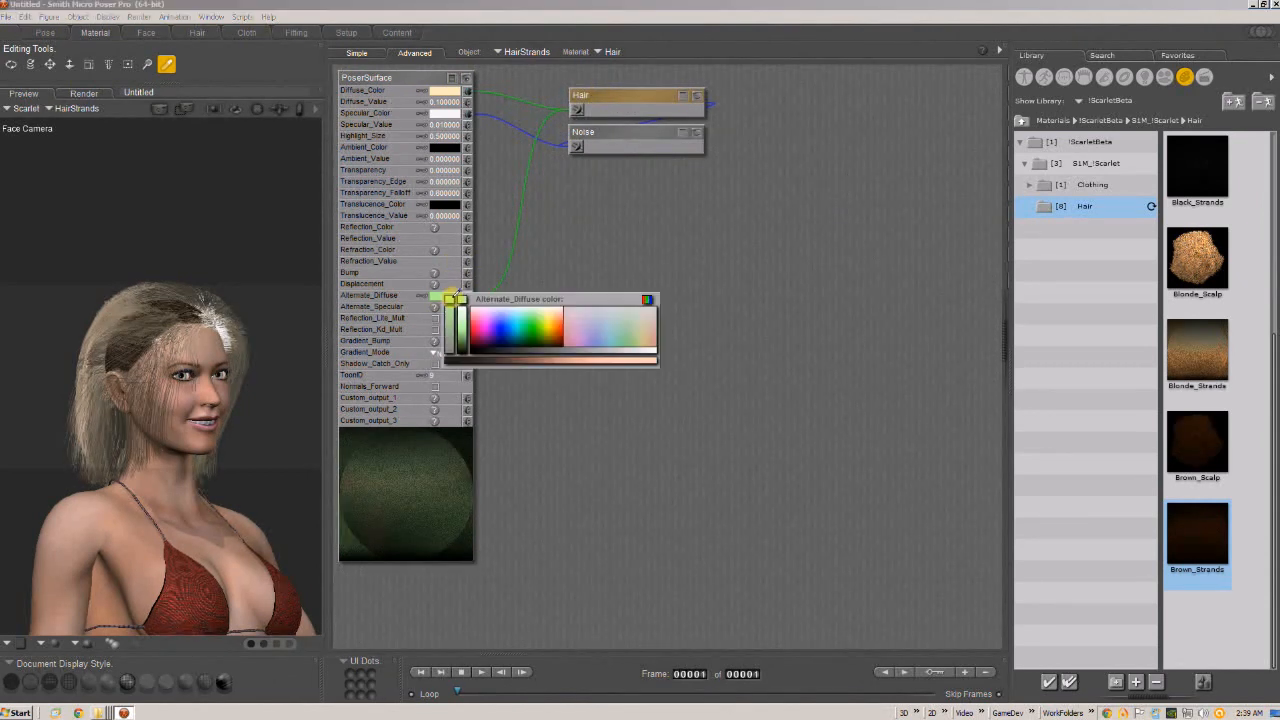
pyautogui.click(530, 315)
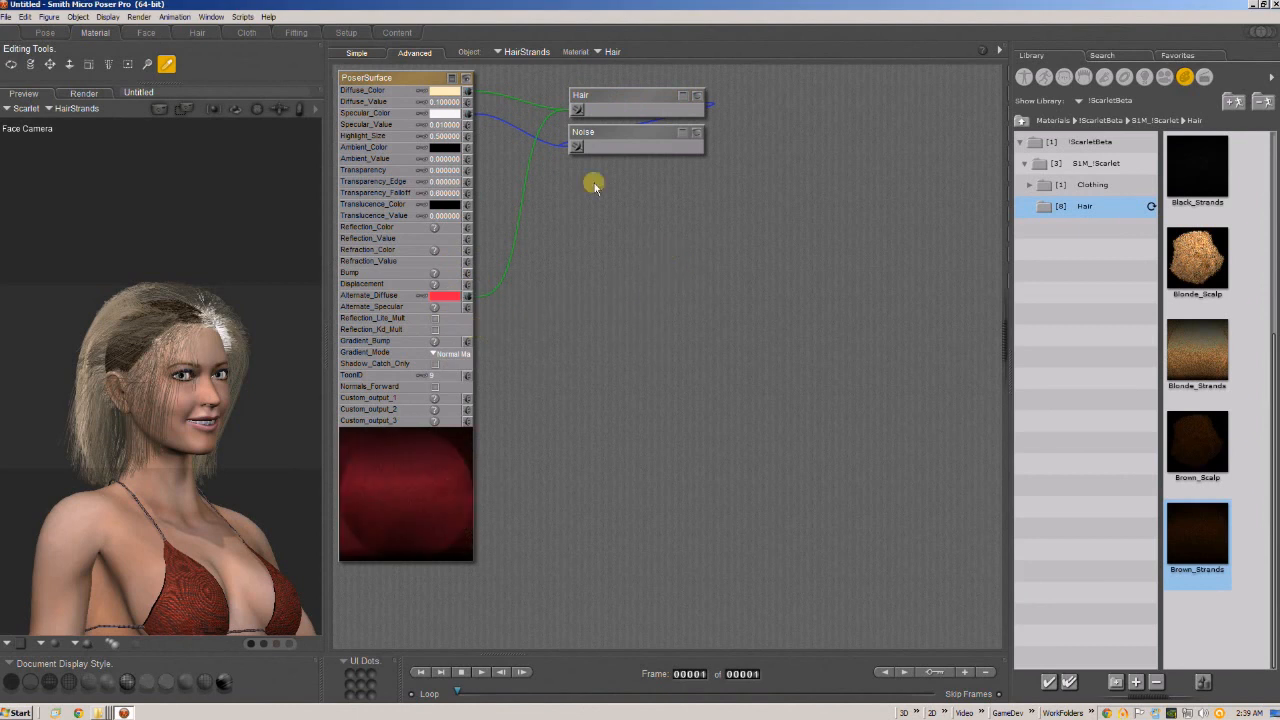
pyautogui.click(448, 91)
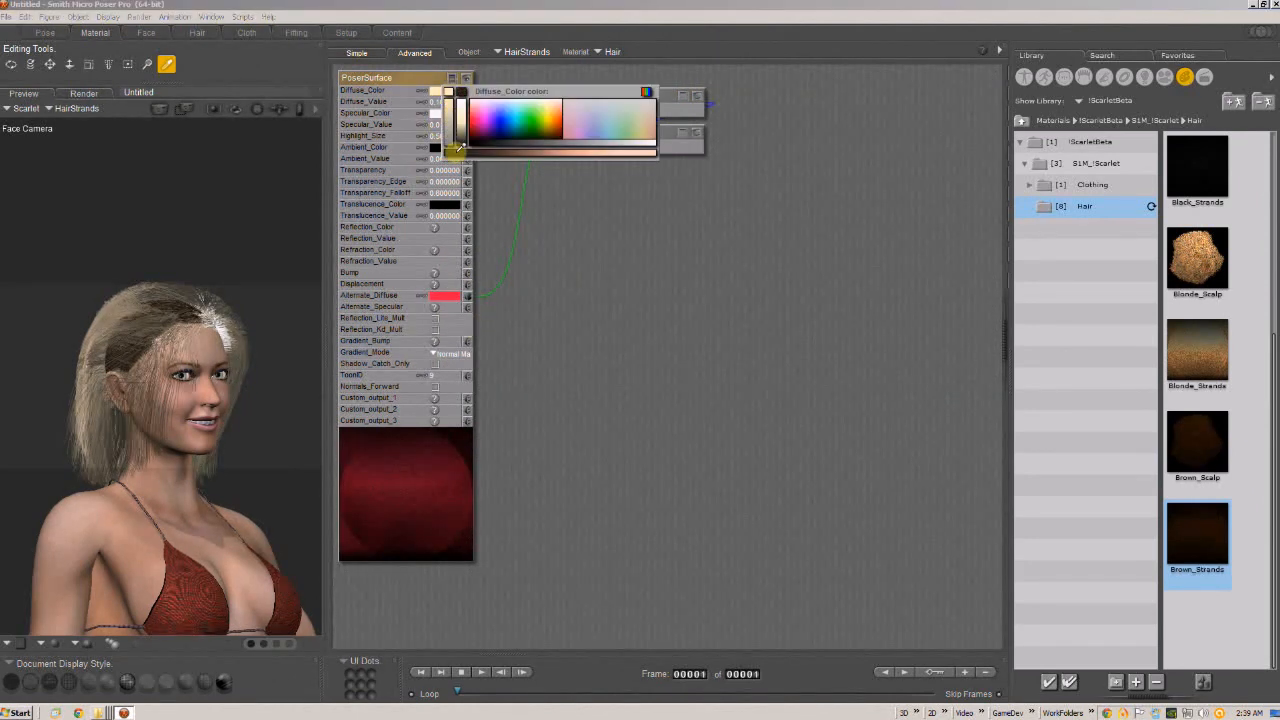
pyautogui.click(441, 295)
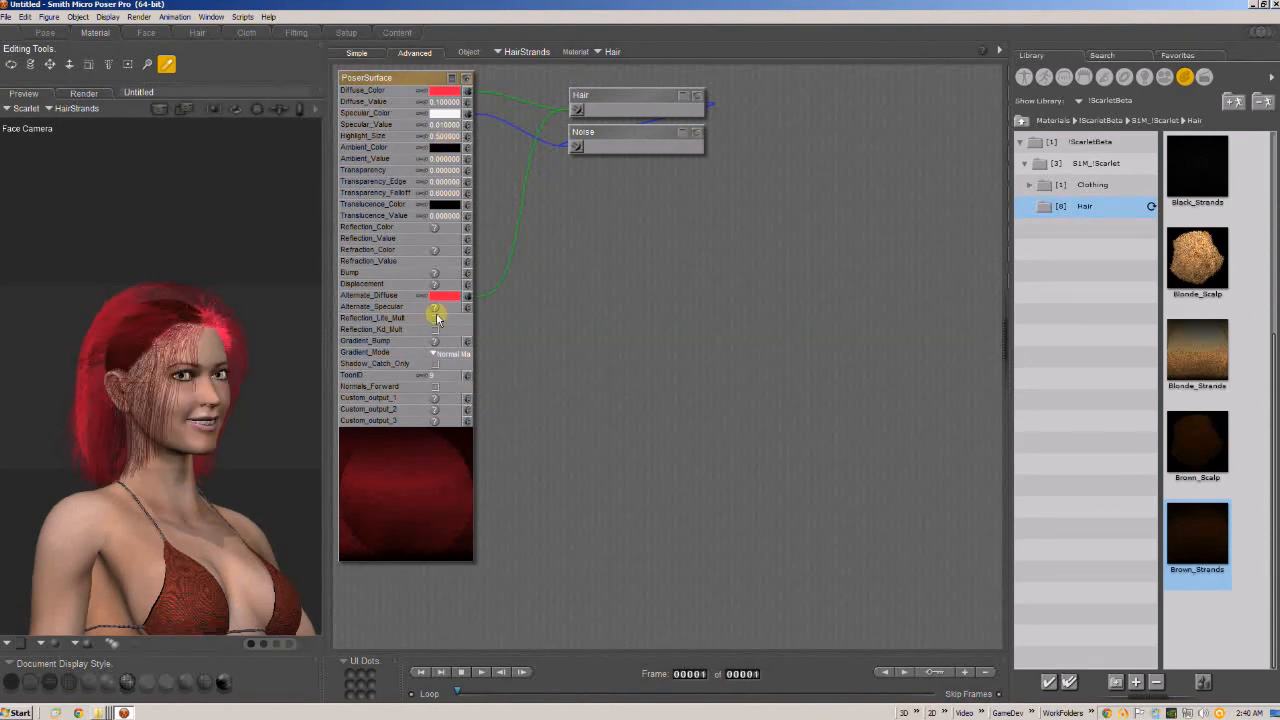
# Switch to the cap prop's Scalp material and set its hsv node Color to a pinkish red sampled from the previewed hair.
pyautogui.click(612, 51)
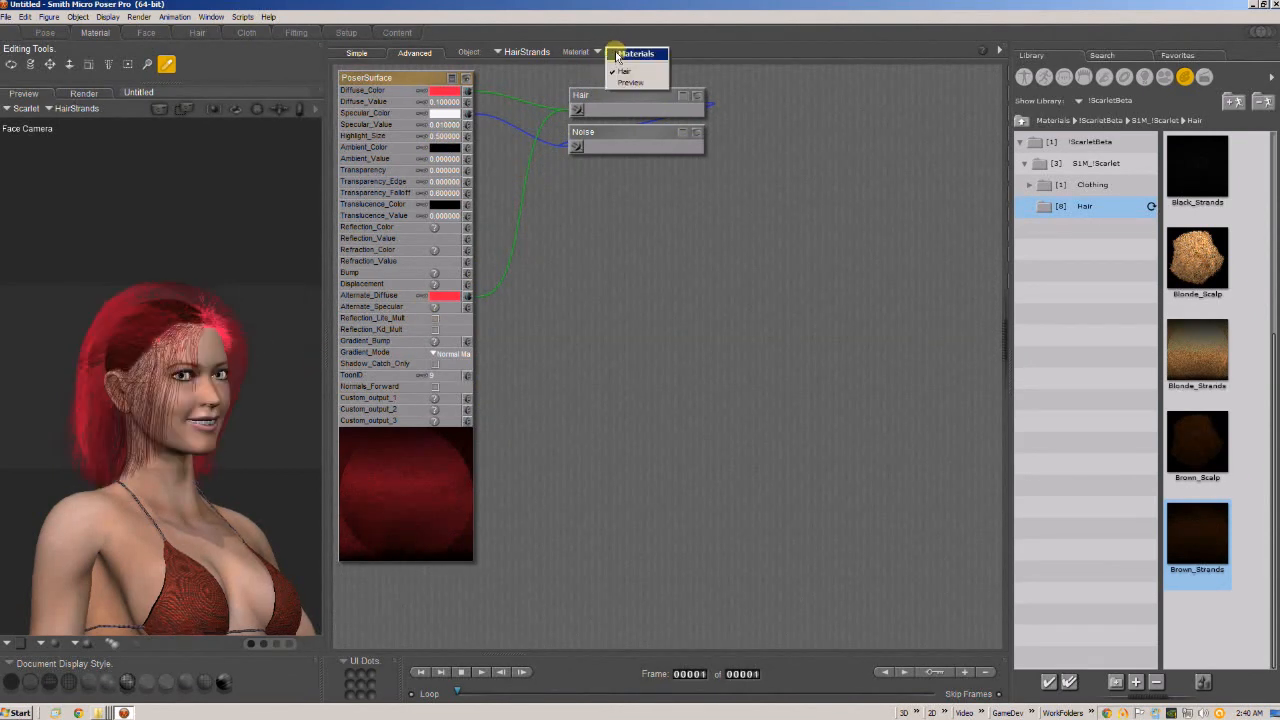
pyautogui.click(515, 54)
pyautogui.click(520, 52)
pyautogui.moveTo(538, 54)
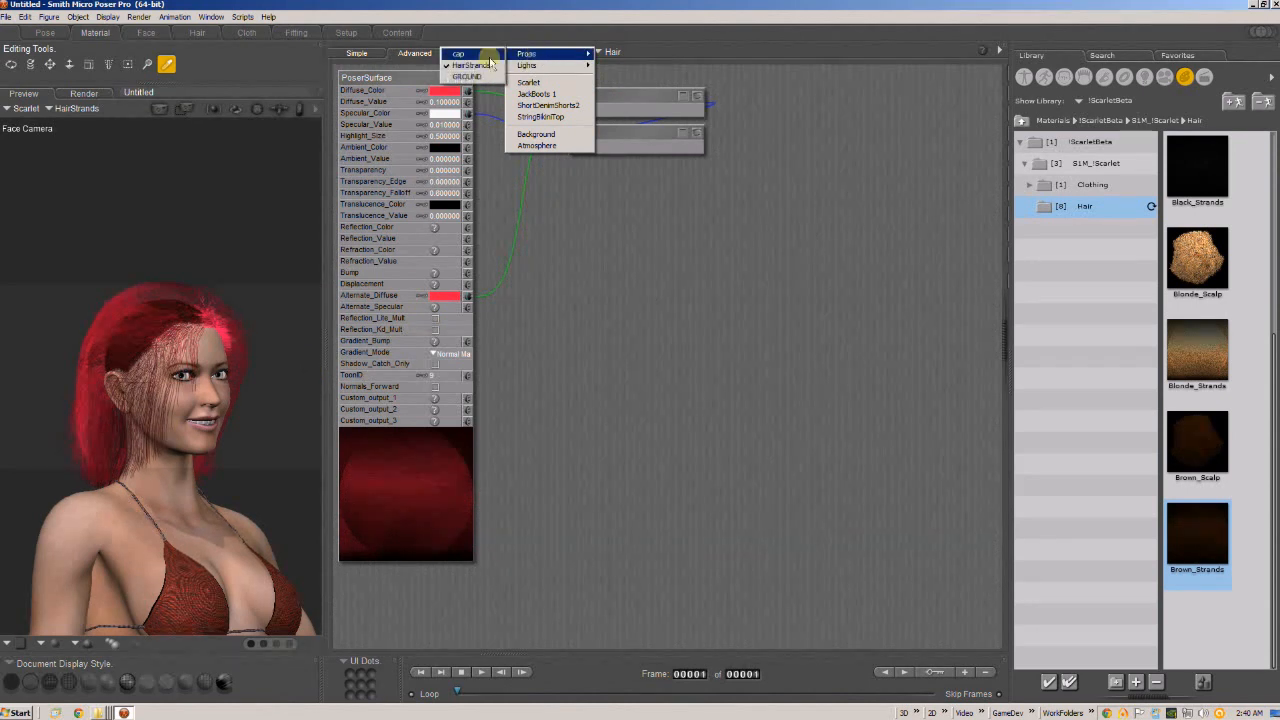
pyautogui.click(468, 54)
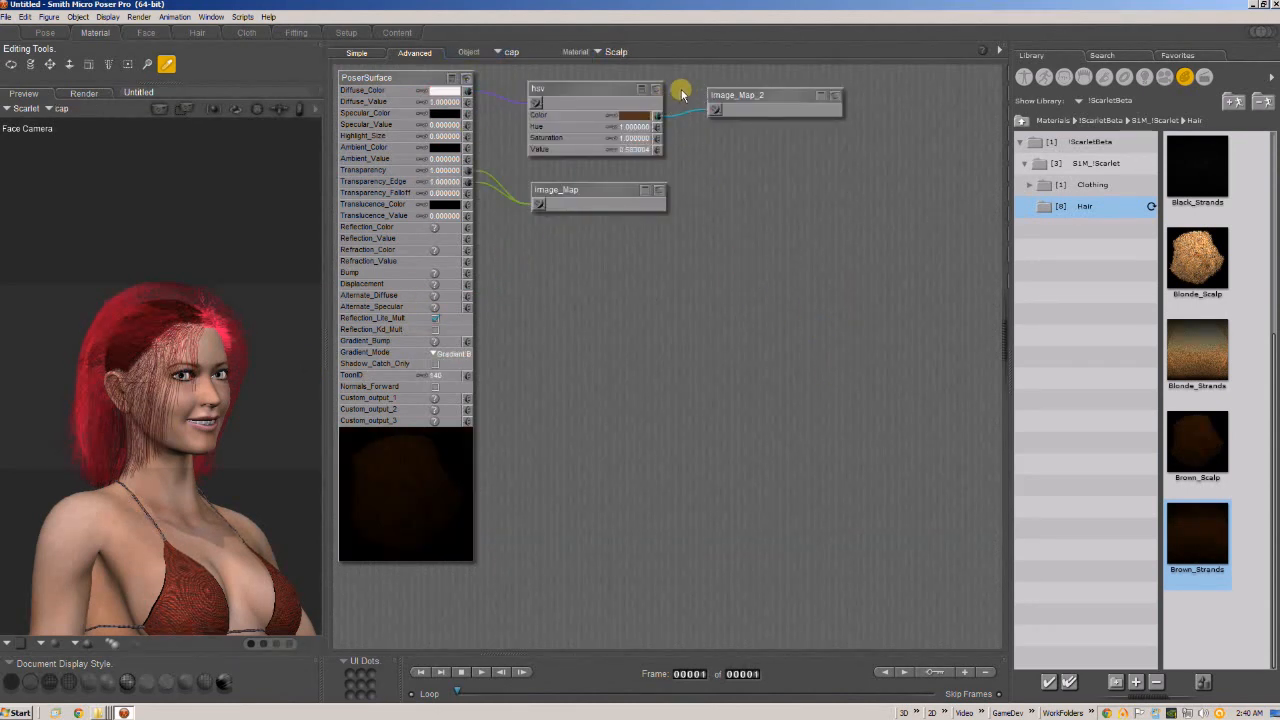
pyautogui.moveTo(598, 89); pyautogui.dragTo(582, 92)
pyautogui.click(617, 119)
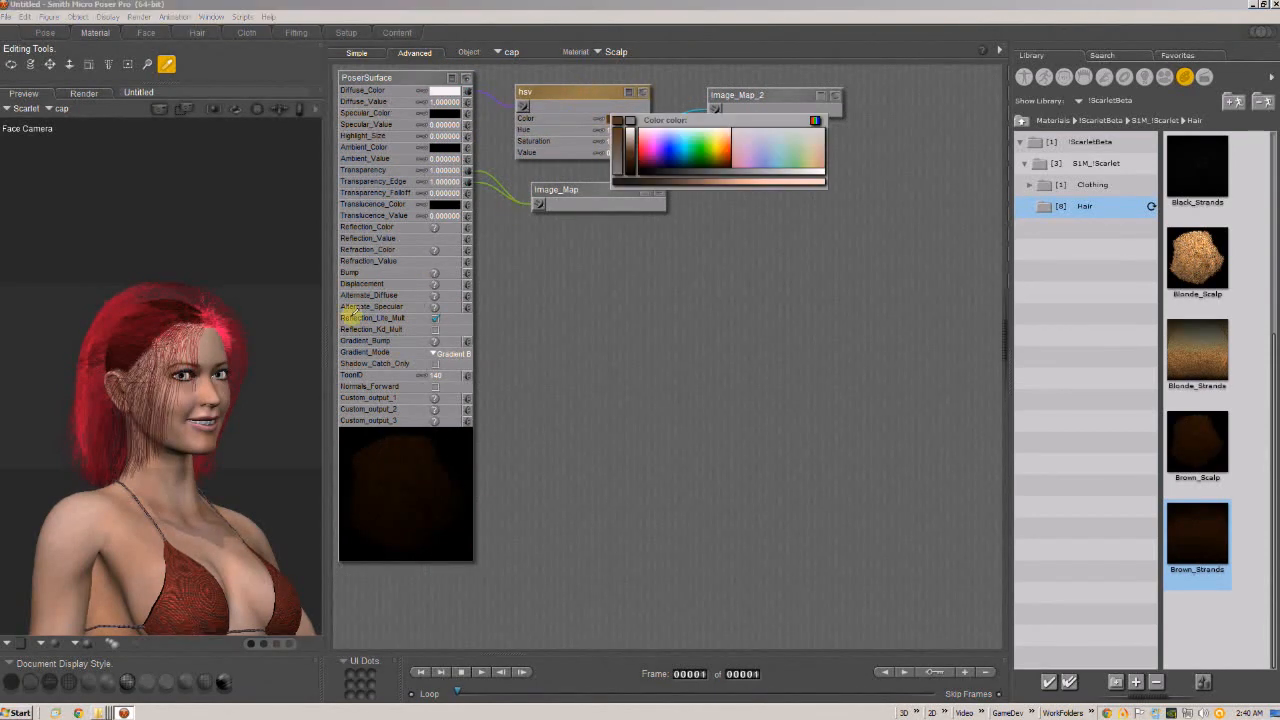
pyautogui.click(226, 330)
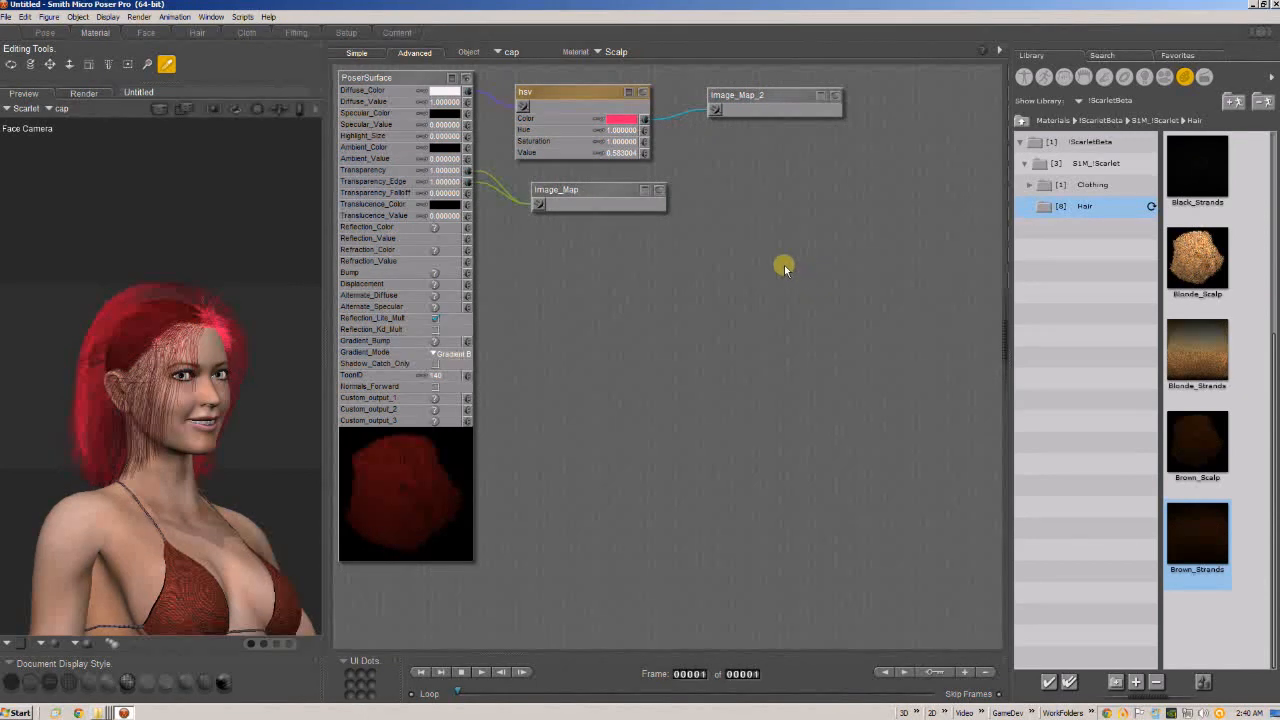
# Set the scalp's hsv Color to white, give its Diffuse_Color a pinkish red sampled from the hair, and return to the Pose room.
pyautogui.click(620, 119)
pyautogui.click(447, 90)
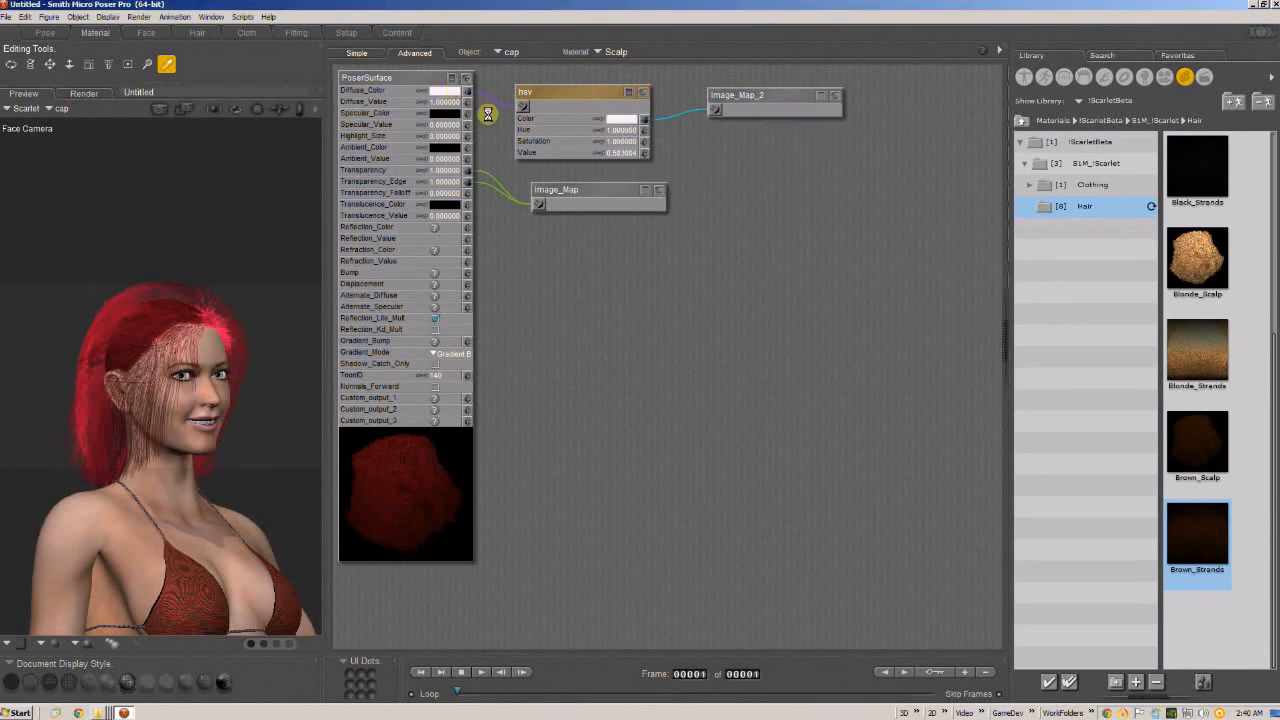
pyautogui.click(216, 318)
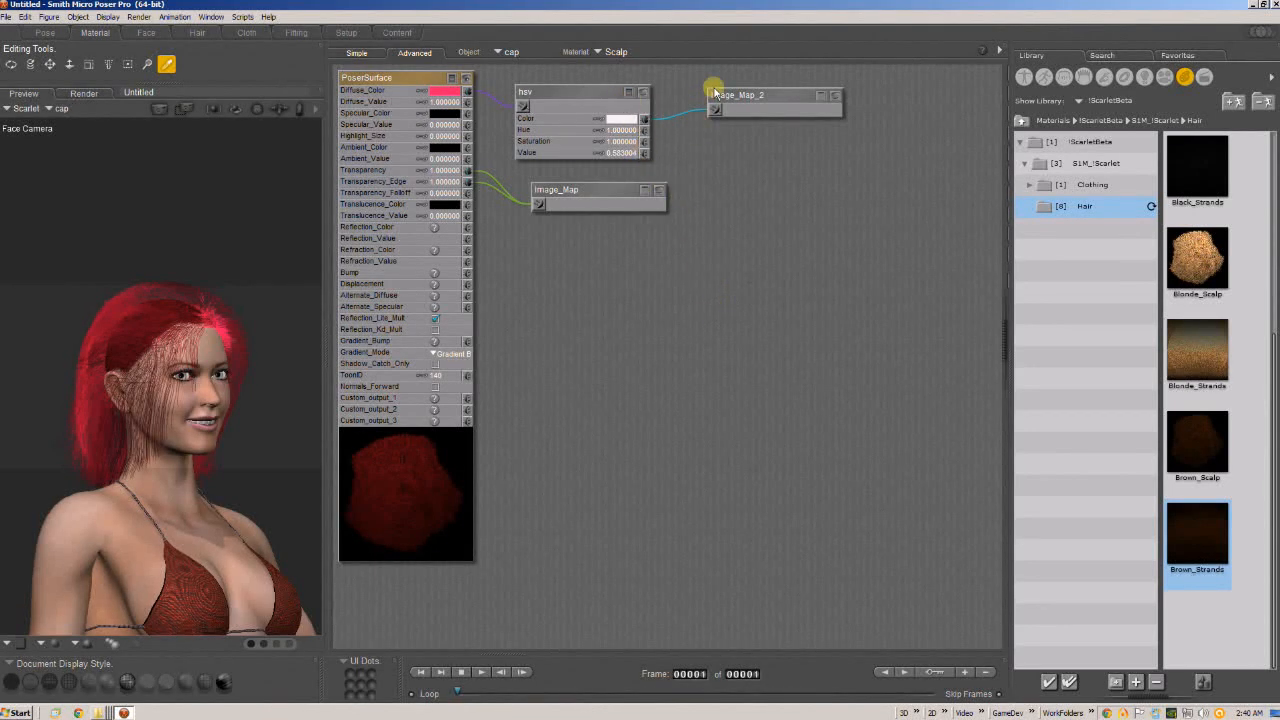
pyautogui.moveTo(602, 91); pyautogui.dragTo(612, 88)
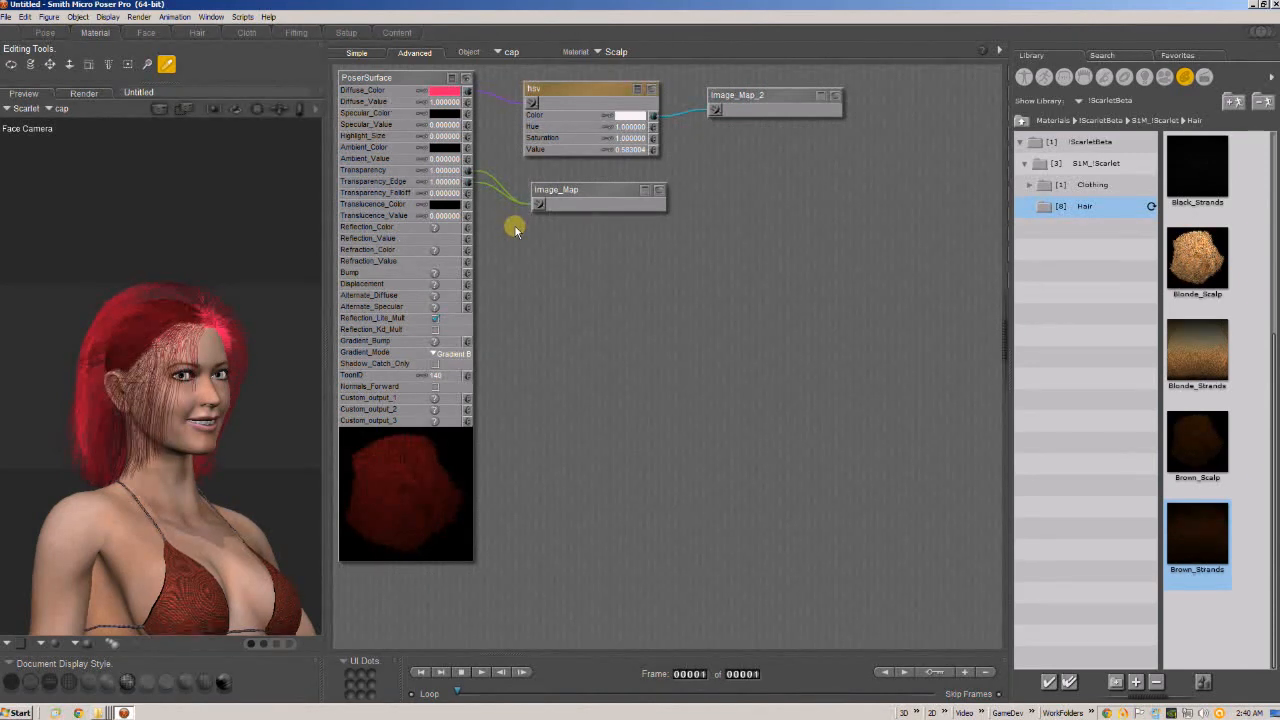
pyautogui.click(45, 32)
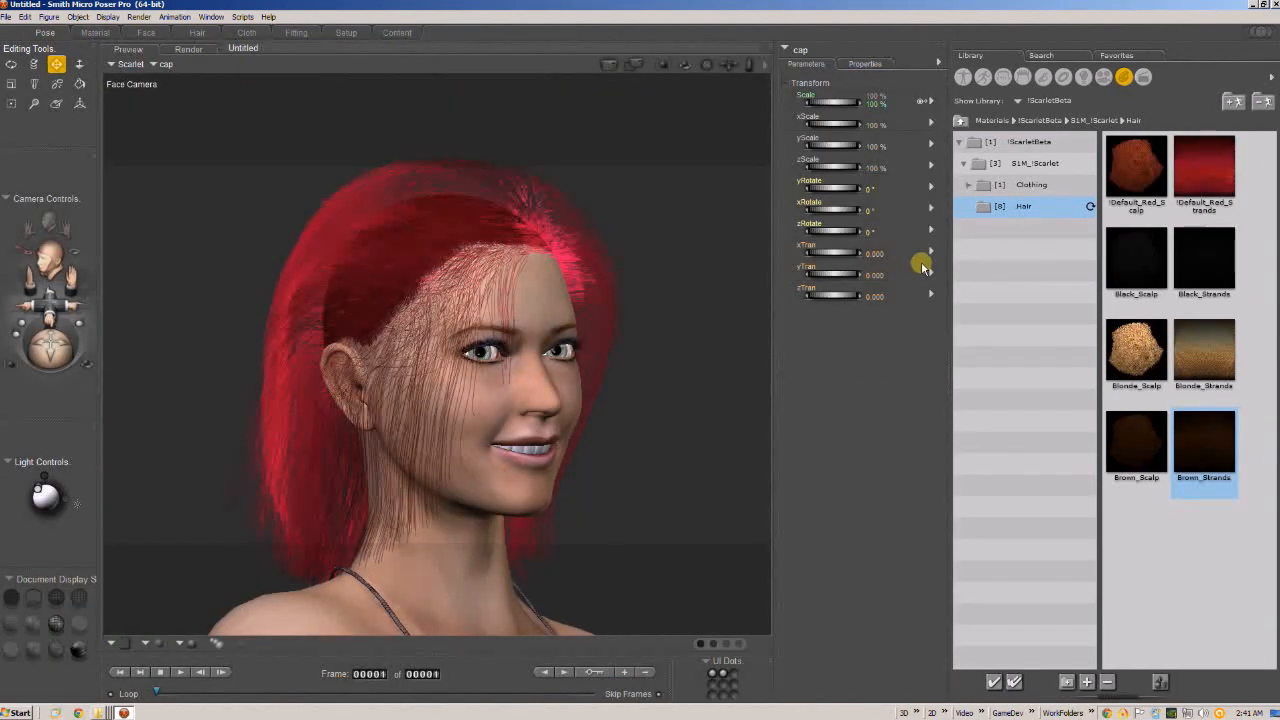